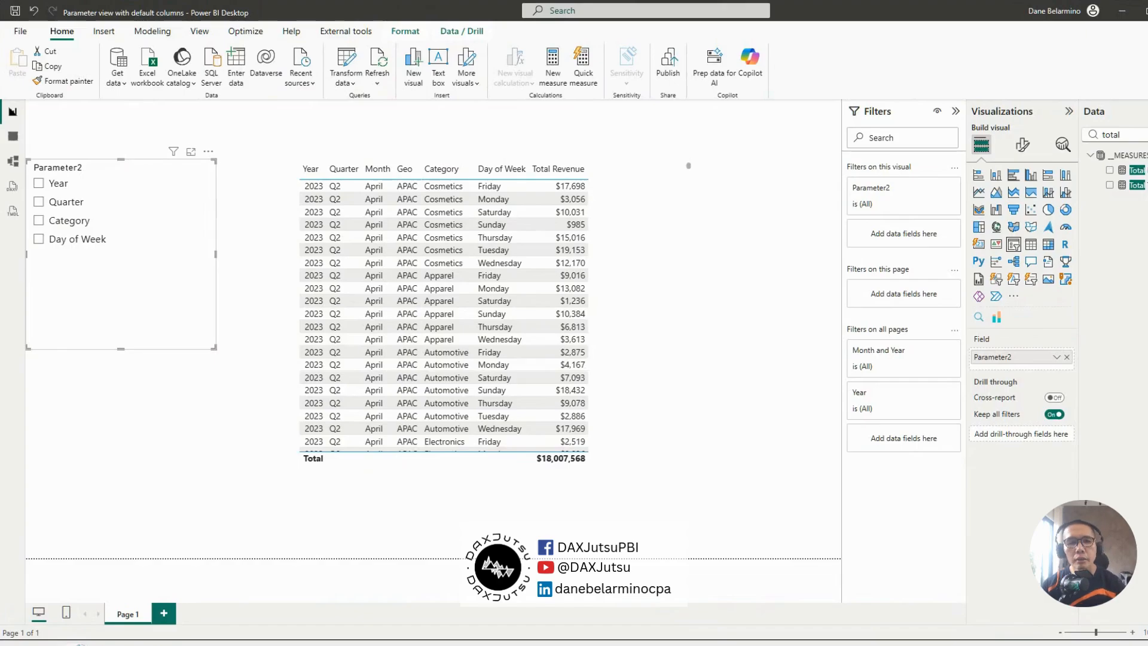
# Move the revenue table closer to the Parameter2 slicer and add a new report page.
pyautogui.click(633, 202)
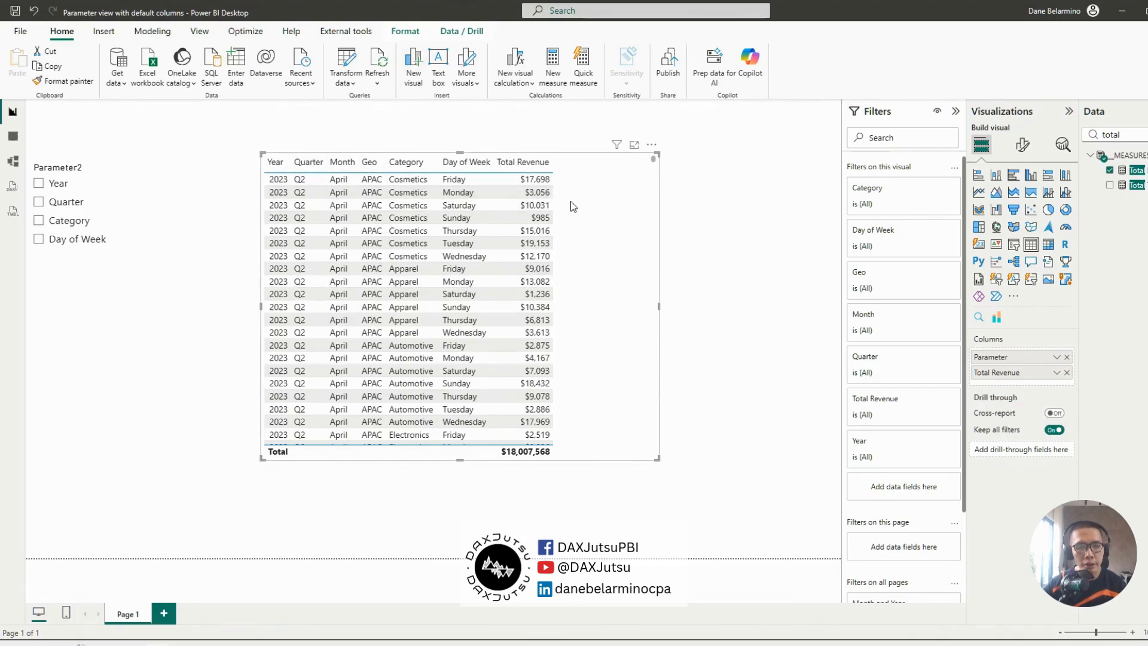
pyautogui.moveTo(580, 206); pyautogui.dragTo(546, 207)
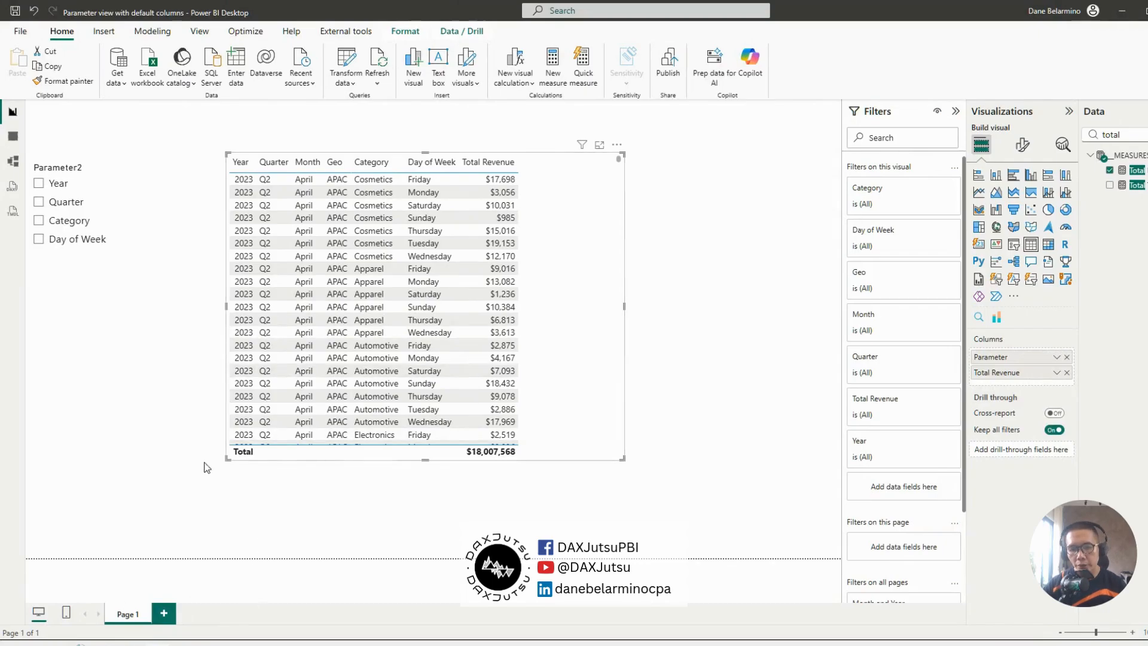
pyautogui.click(163, 613)
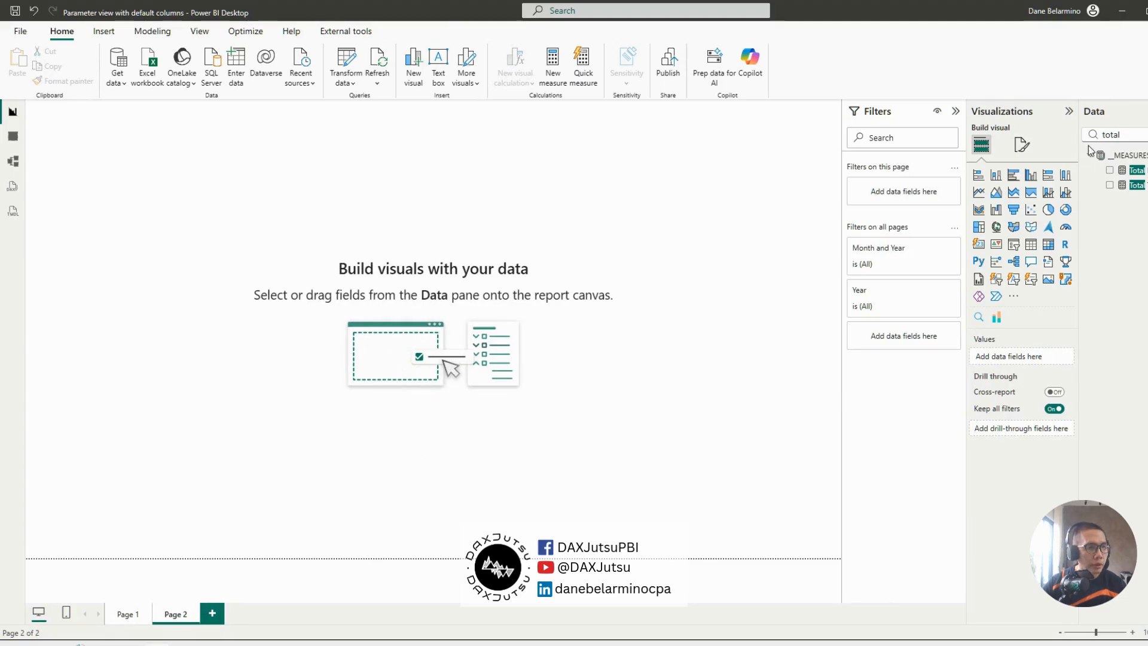
# Search the data fields for "par" and place the FieldParameter field on the blank page as a table.
pyautogui.click(1124, 135)
pyautogui.hotkey('ctrl', 'a')
pyautogui.write('paramtert')
pyautogui.hotkey('ctrl', 'a')
pyautogui.write('pram')
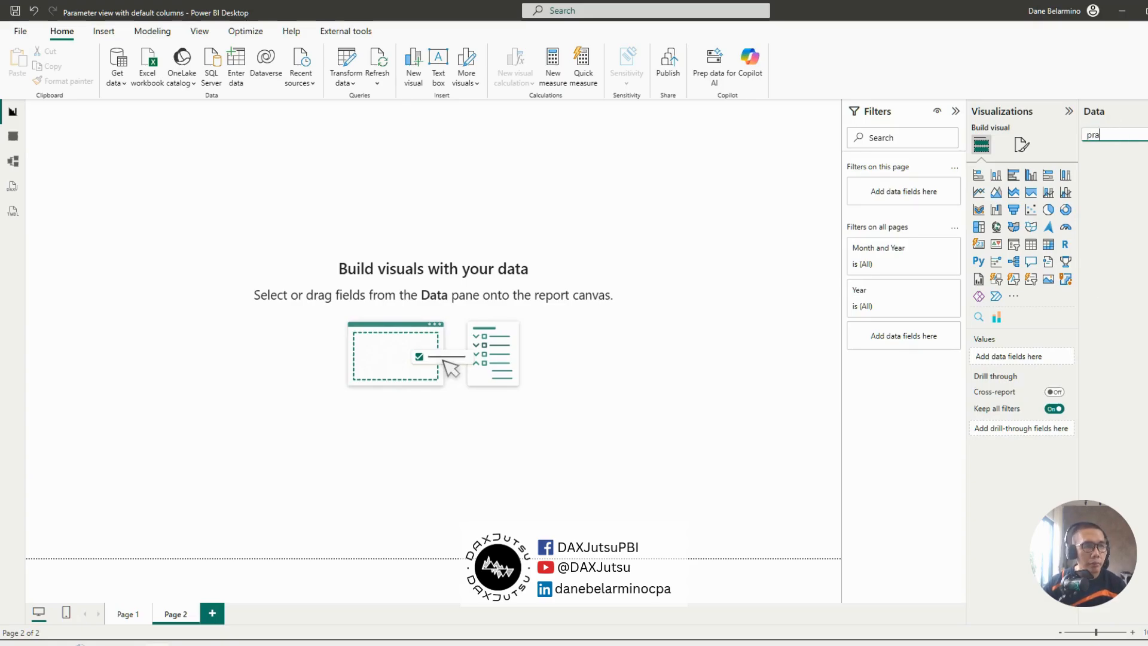
pyautogui.press('BackSpace')
pyautogui.press('BackSpace')
pyautogui.write('ar')
pyautogui.moveTo(1134, 180); pyautogui.dragTo(445, 200)
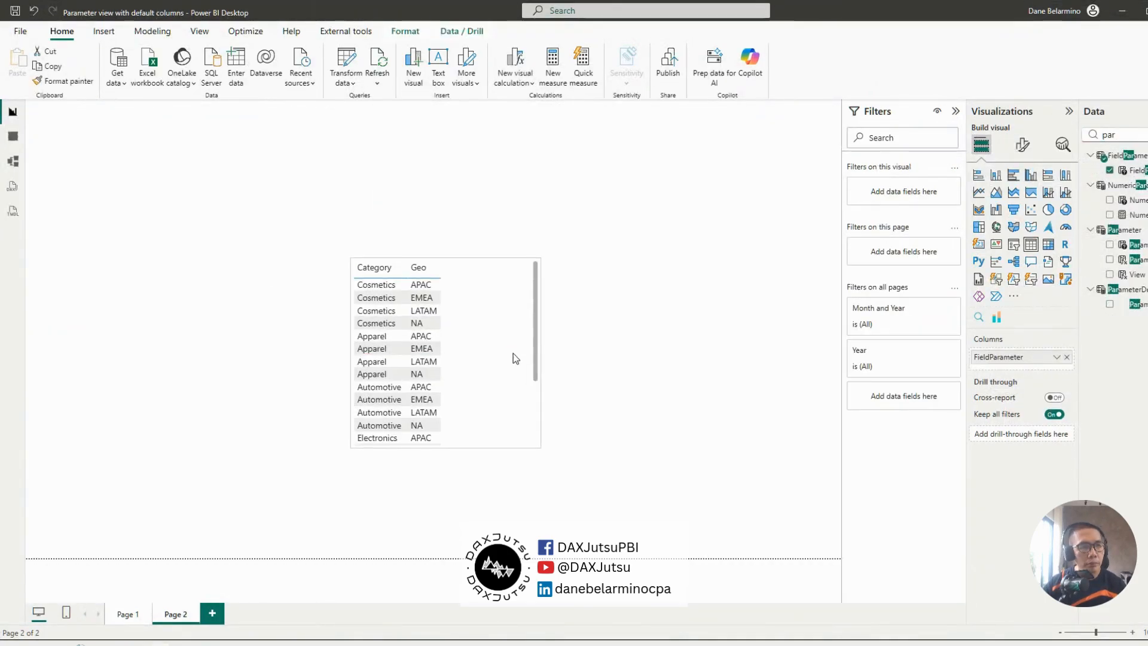
pyautogui.moveTo(504, 335); pyautogui.dragTo(468, 328)
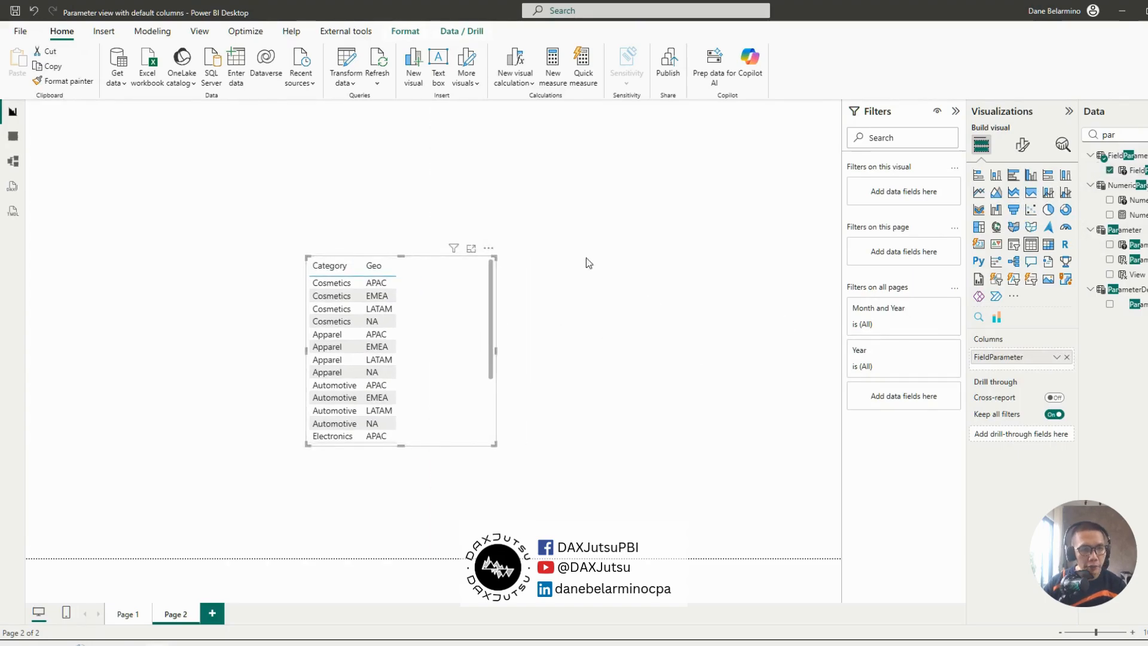
# Replace FieldParameter with the Parameter field in the table, and enlarge and reposition the table to fit all its columns.
pyautogui.moveTo(1135, 245); pyautogui.dragTo(449, 338)
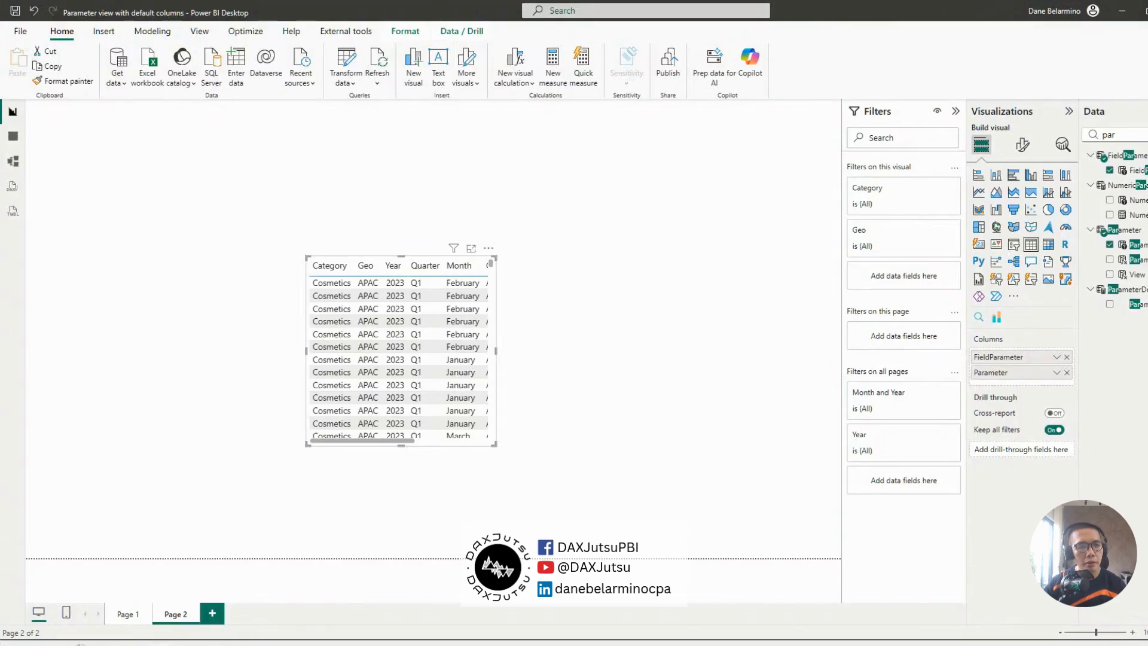
pyautogui.click(1068, 357)
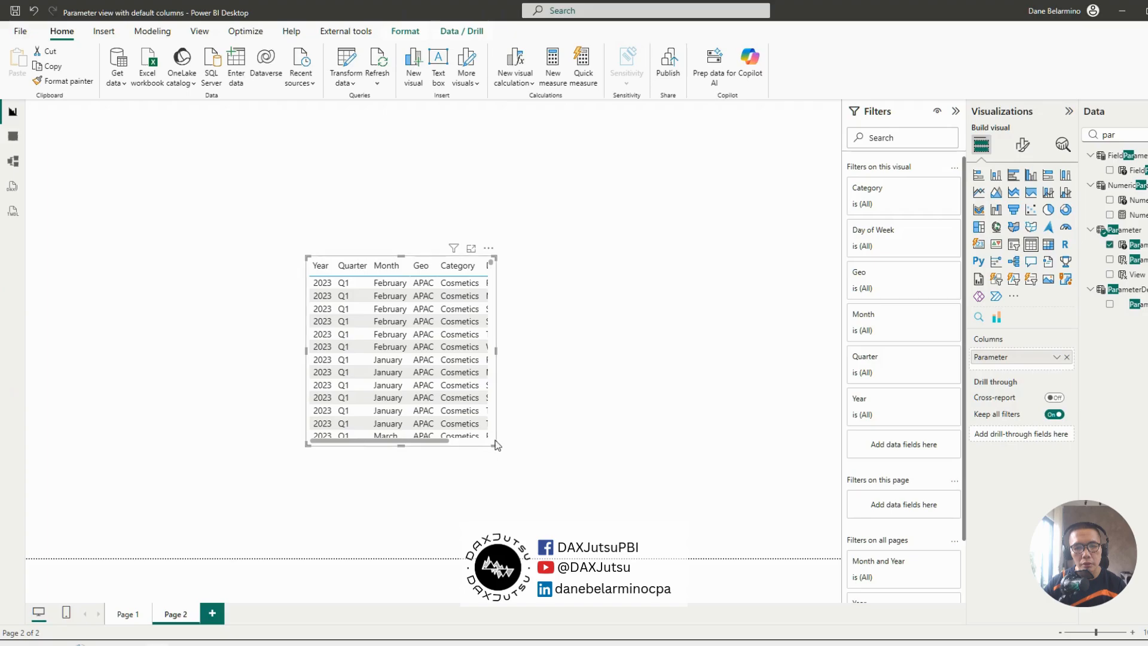
pyautogui.moveTo(495, 443); pyautogui.dragTo(946, 561)
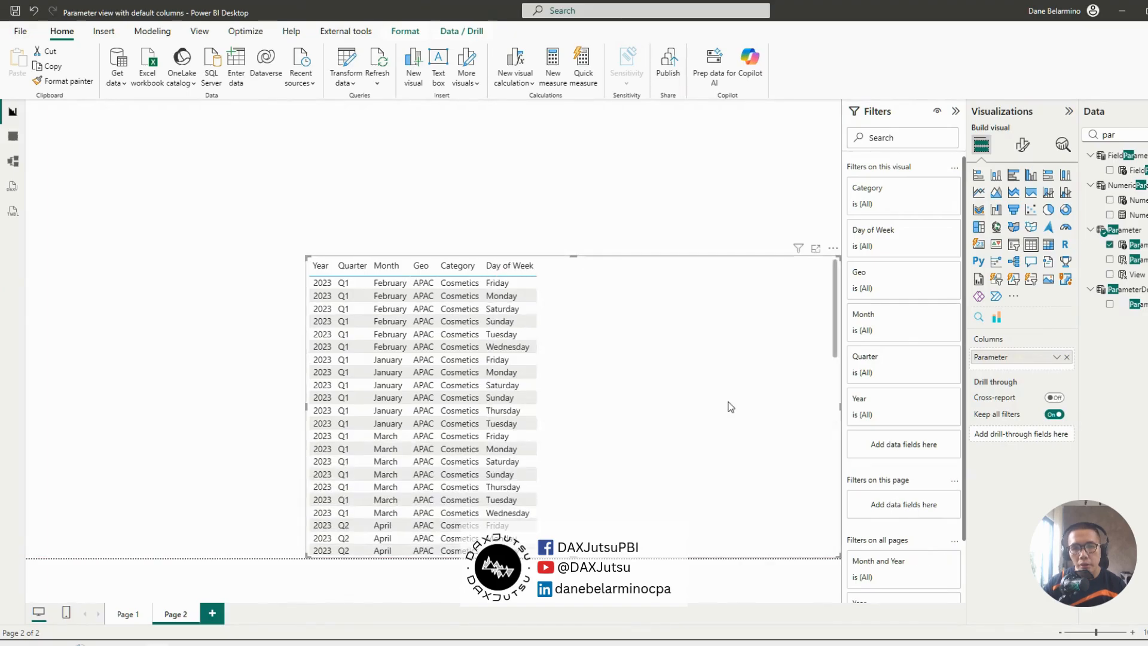
pyautogui.moveTo(729, 403); pyautogui.dragTo(694, 291)
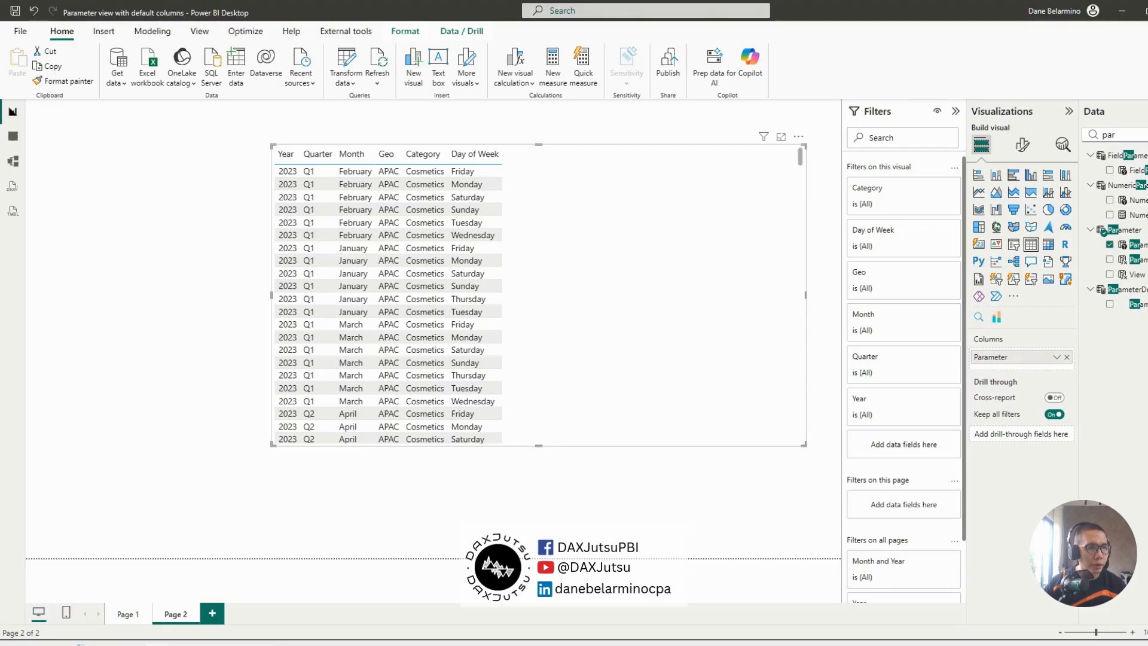
# Add Day of Week Short from the Dates table as the first column, ahead of Parameter.
pyautogui.click(1147, 135)
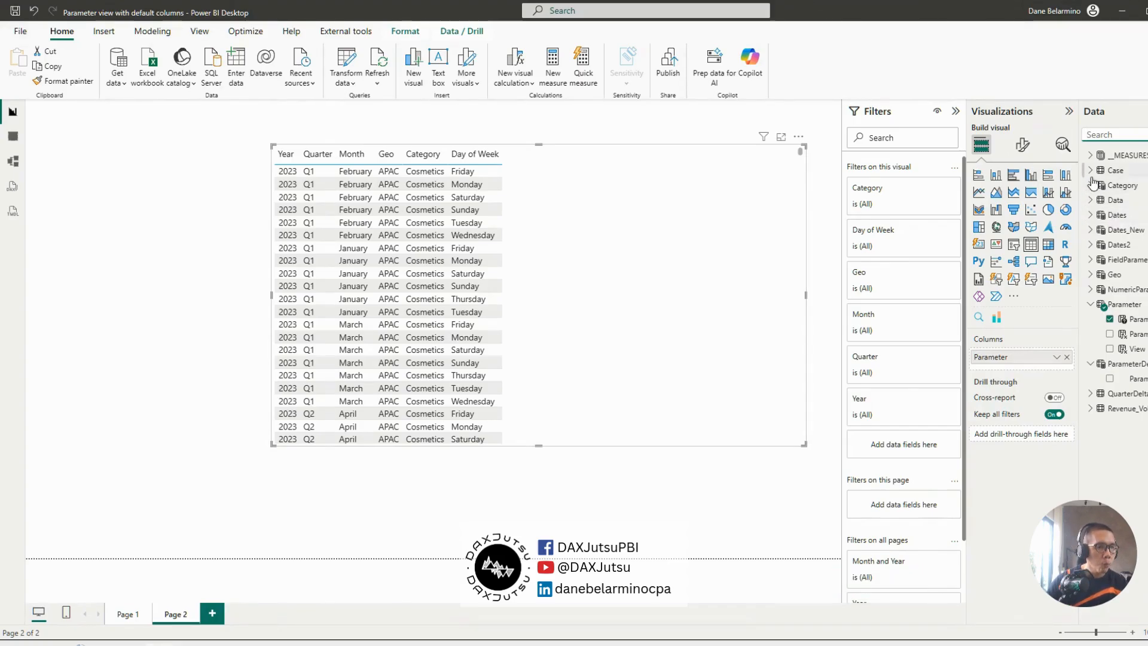
pyautogui.click(1092, 217)
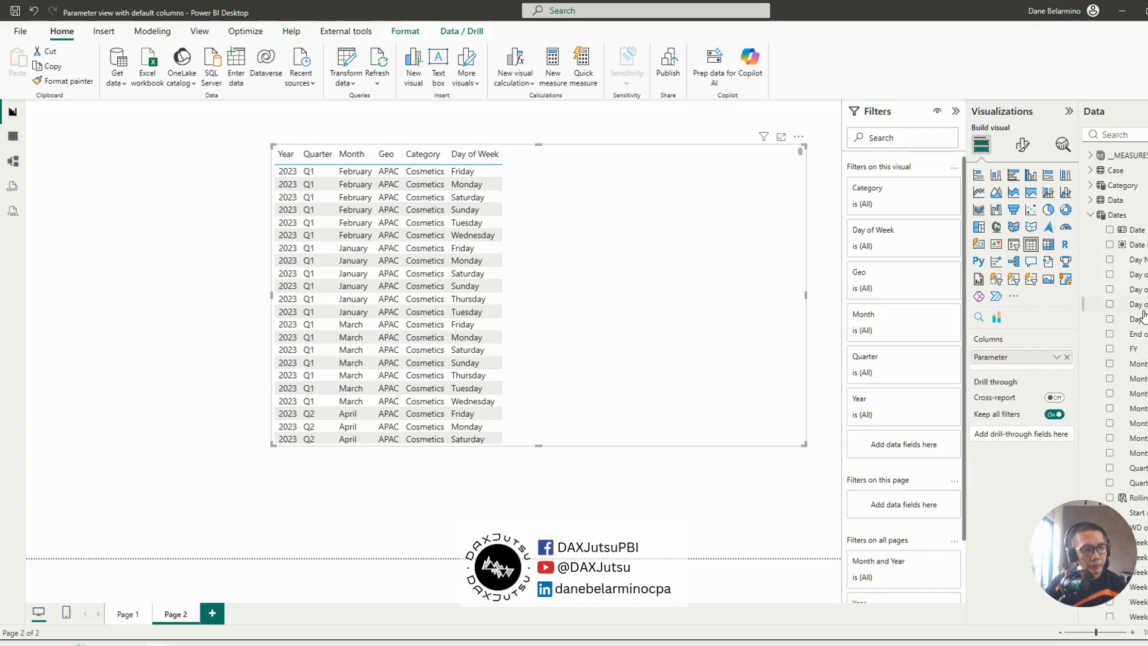
pyautogui.moveTo(1139, 306); pyautogui.dragTo(1037, 356)
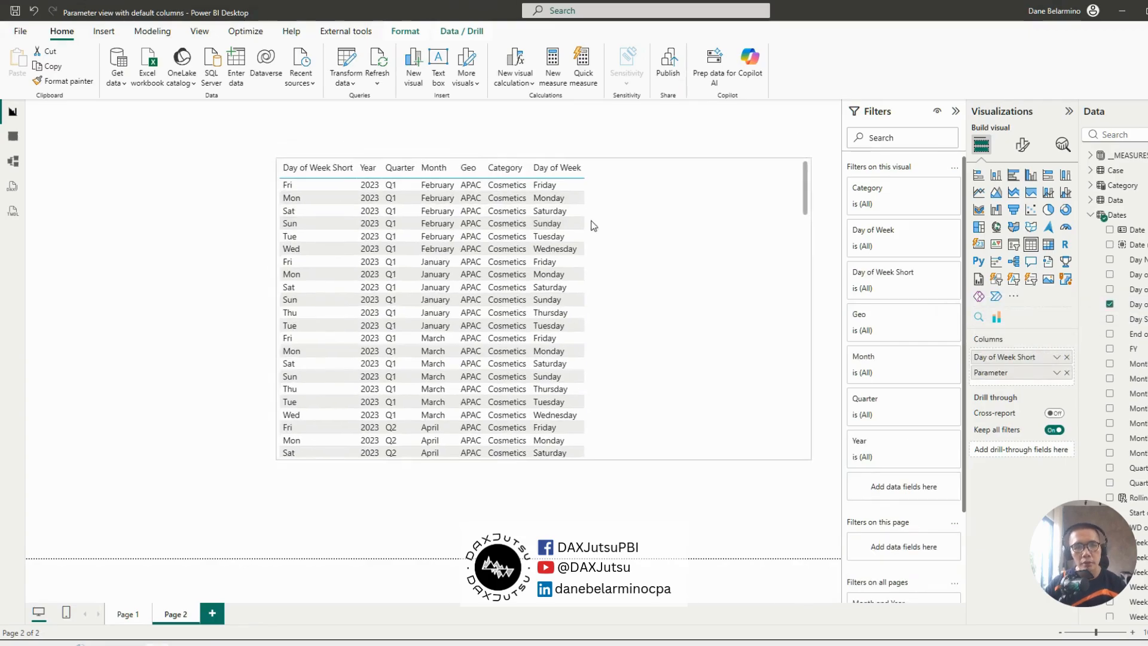
# Search the fields for "parameter", add the Parameter field as a compact slicer beside the table, and shift the table away from it.
pyautogui.click(1135, 133)
pyautogui.write('parameter')
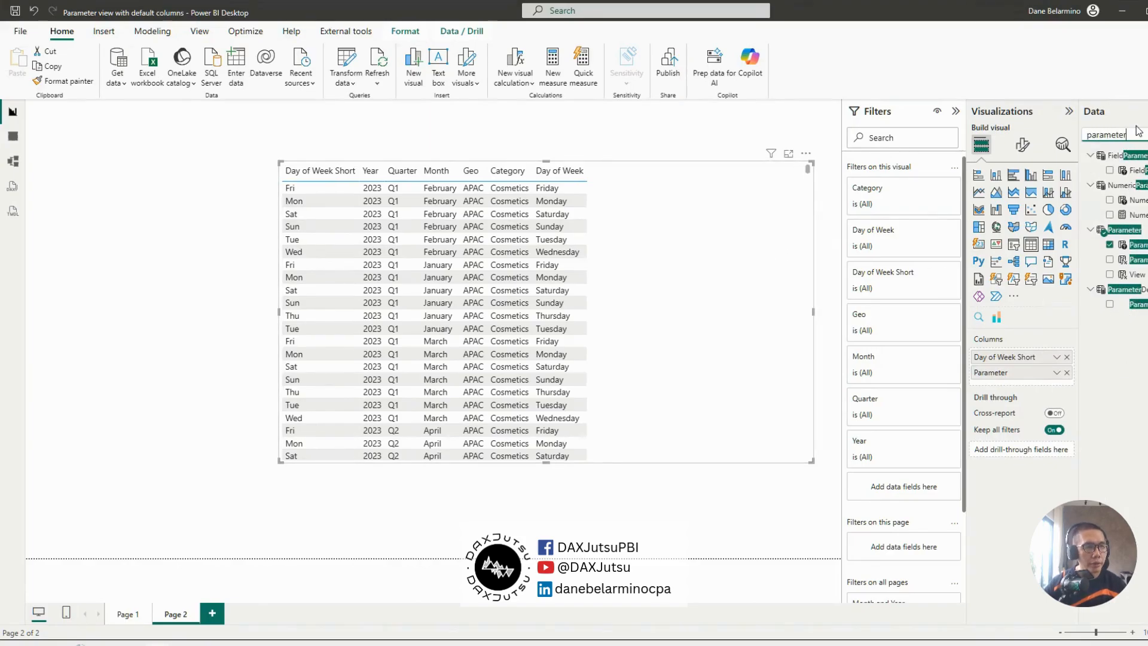
pyautogui.moveTo(1132, 244); pyautogui.dragTo(135, 237)
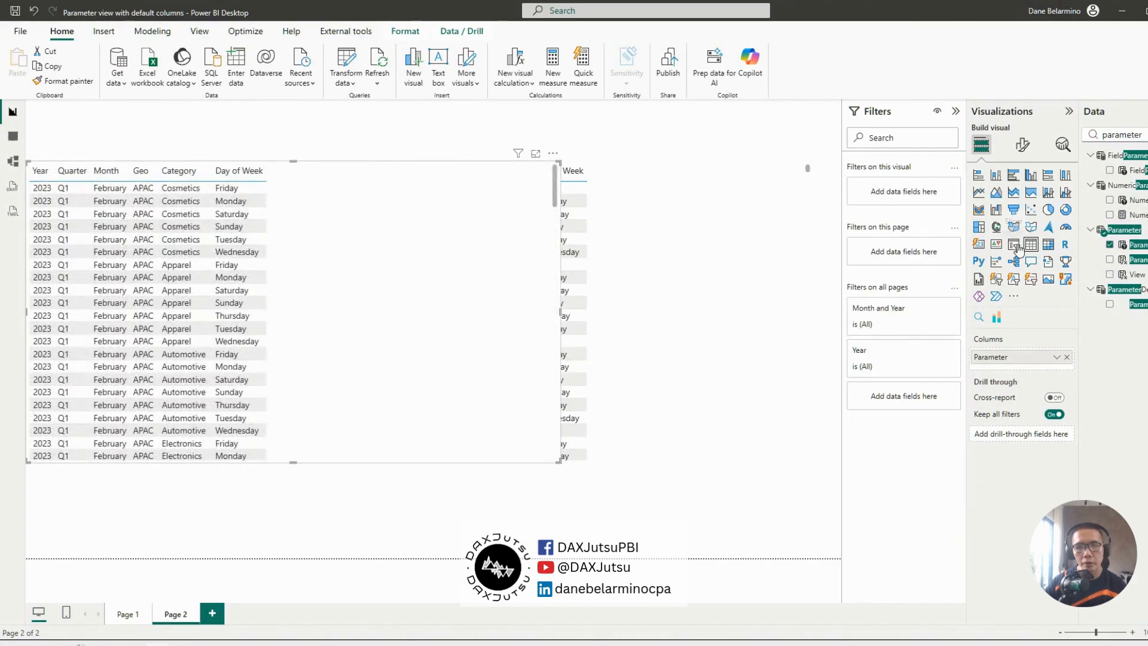
pyautogui.click(1057, 357)
pyautogui.click(1106, 422)
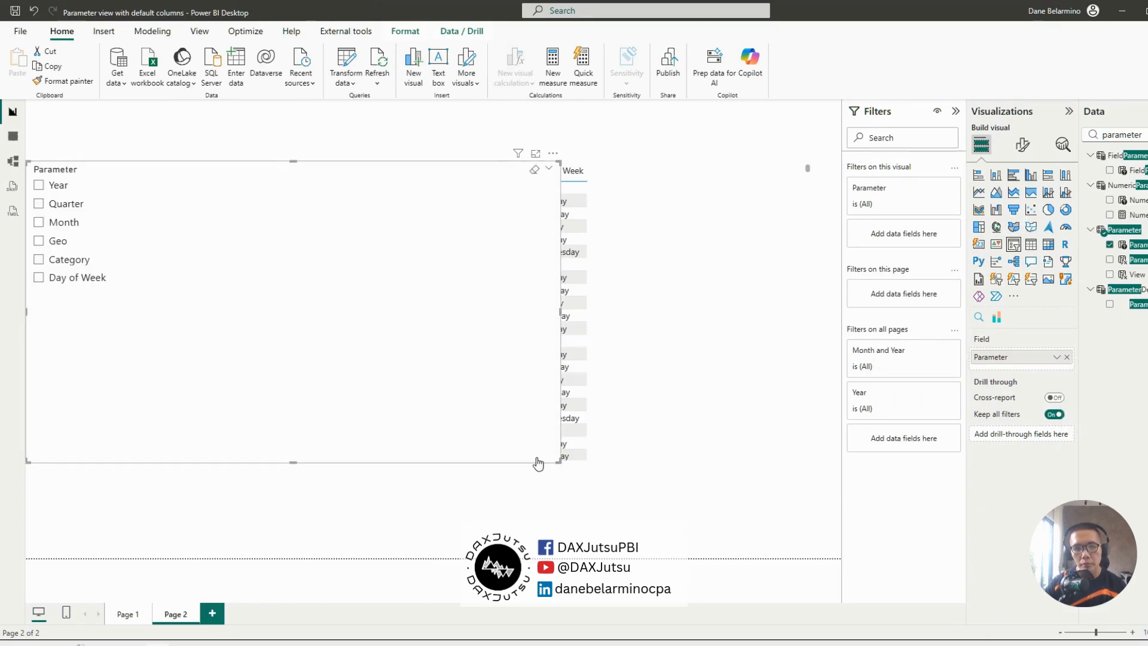
pyautogui.moveTo(557, 461); pyautogui.dragTo(232, 350)
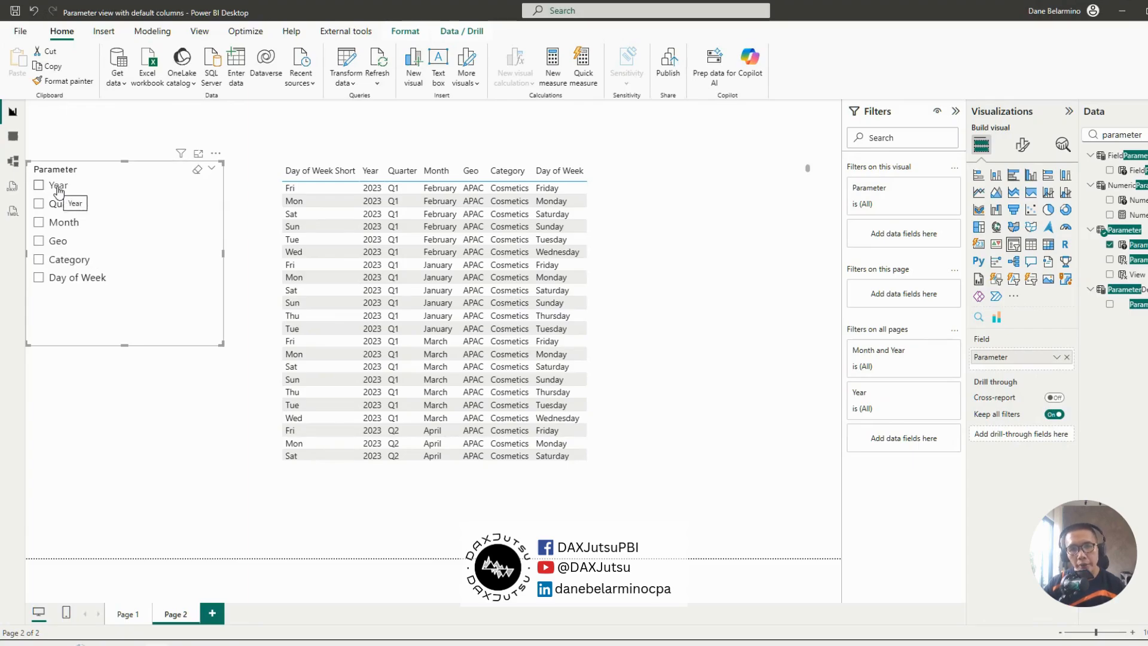
pyautogui.click(743, 251)
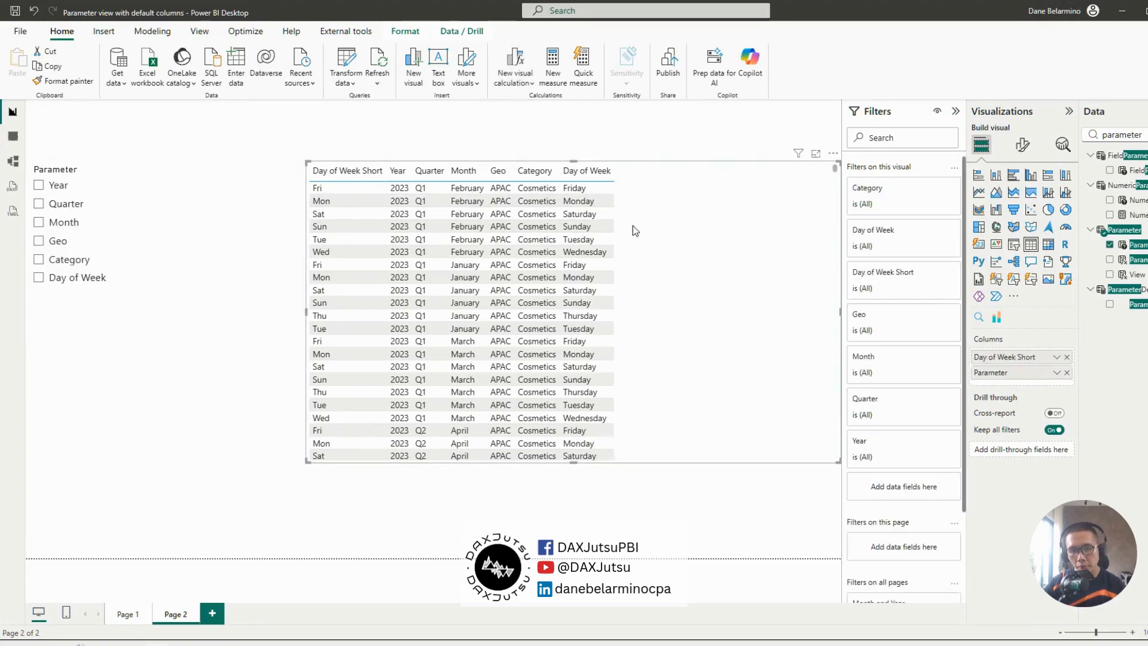
# Test the Parameter slicer with its different fields, clear the selection, and move the slicer closer to the table.
pyautogui.click(63, 223)
pyautogui.click(66, 260)
pyautogui.click(69, 278)
pyautogui.click(66, 222)
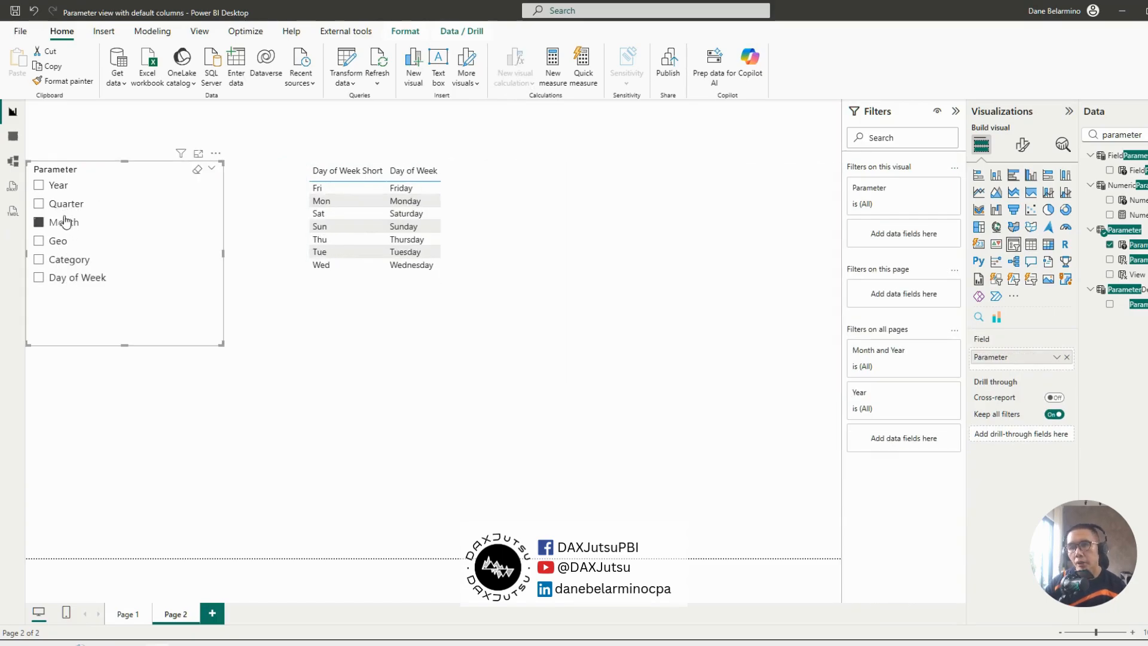
pyautogui.click(58, 186)
pyautogui.click(60, 204)
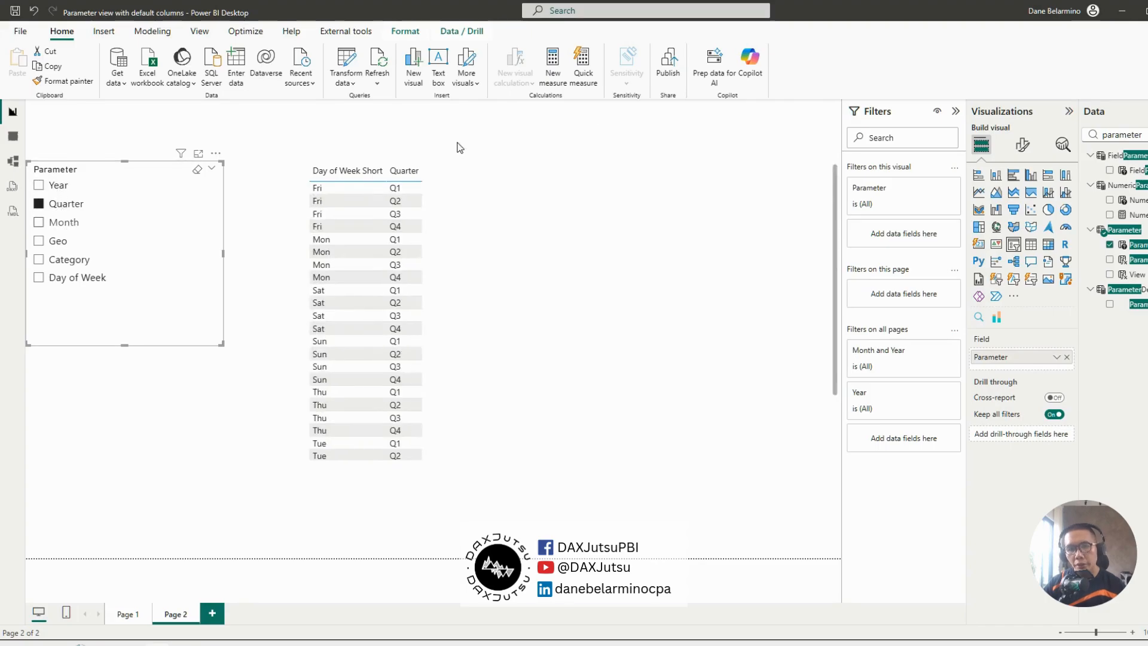
pyautogui.click(66, 222)
pyautogui.click(58, 241)
pyautogui.click(72, 260)
pyautogui.click(72, 261)
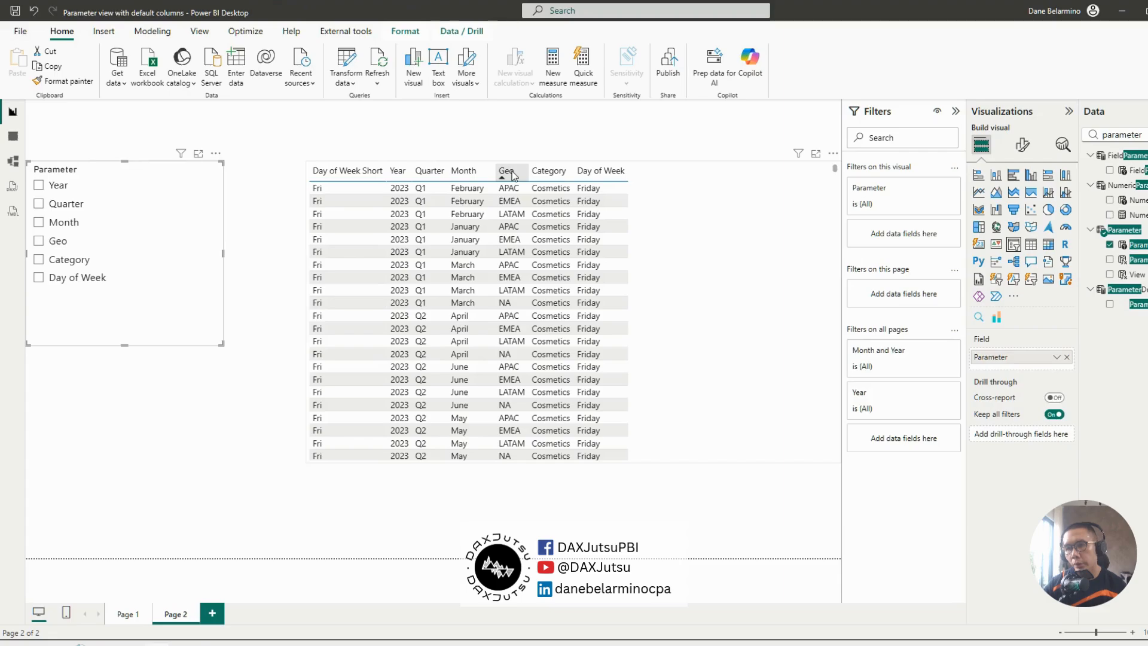
pyautogui.moveTo(174, 215); pyautogui.dragTo(214, 224)
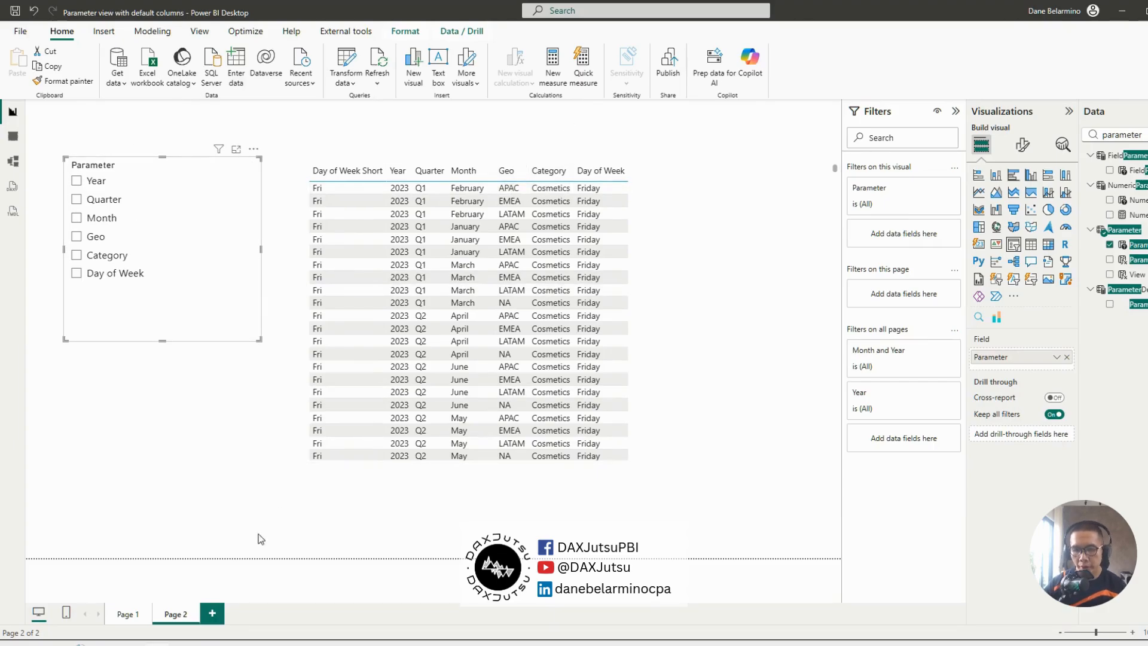
# On Page 1, test the Parameter2 slicer with Year, Quarter, Category and Day of Week in turn, and clear the selection.
pyautogui.click(135, 619)
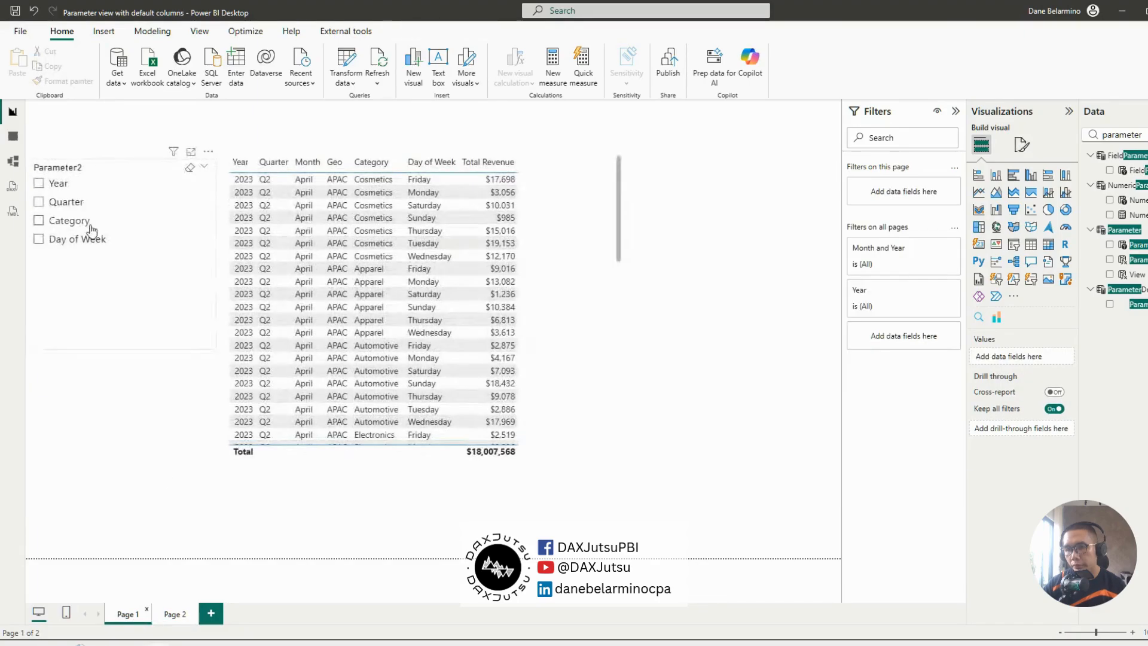
pyautogui.click(52, 186)
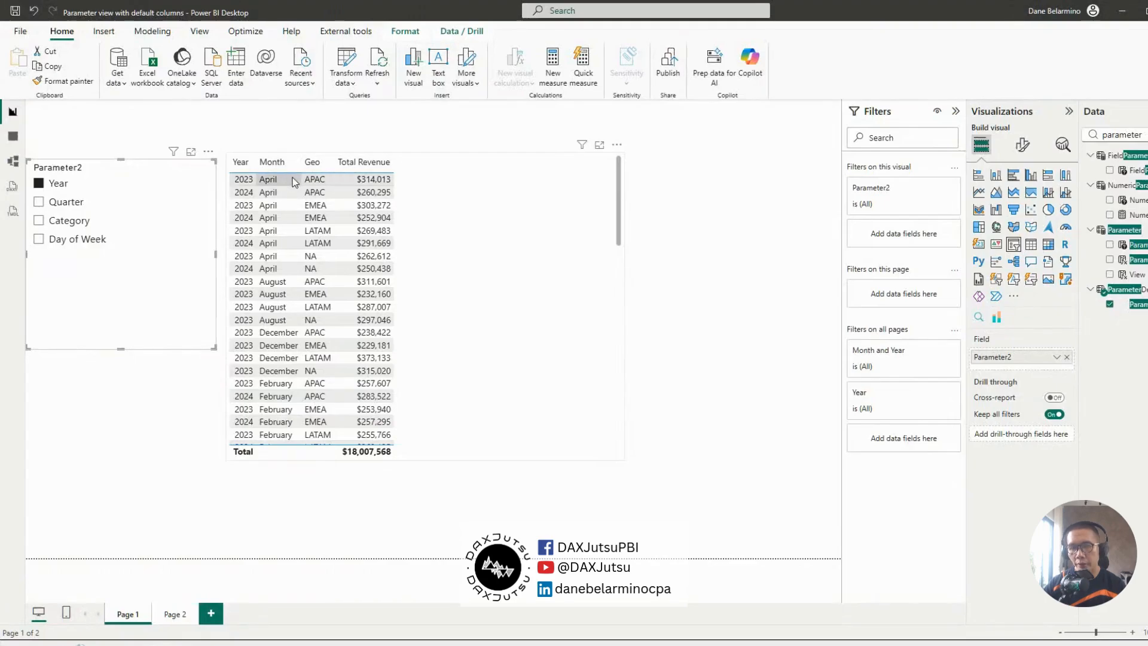
pyautogui.click(72, 202)
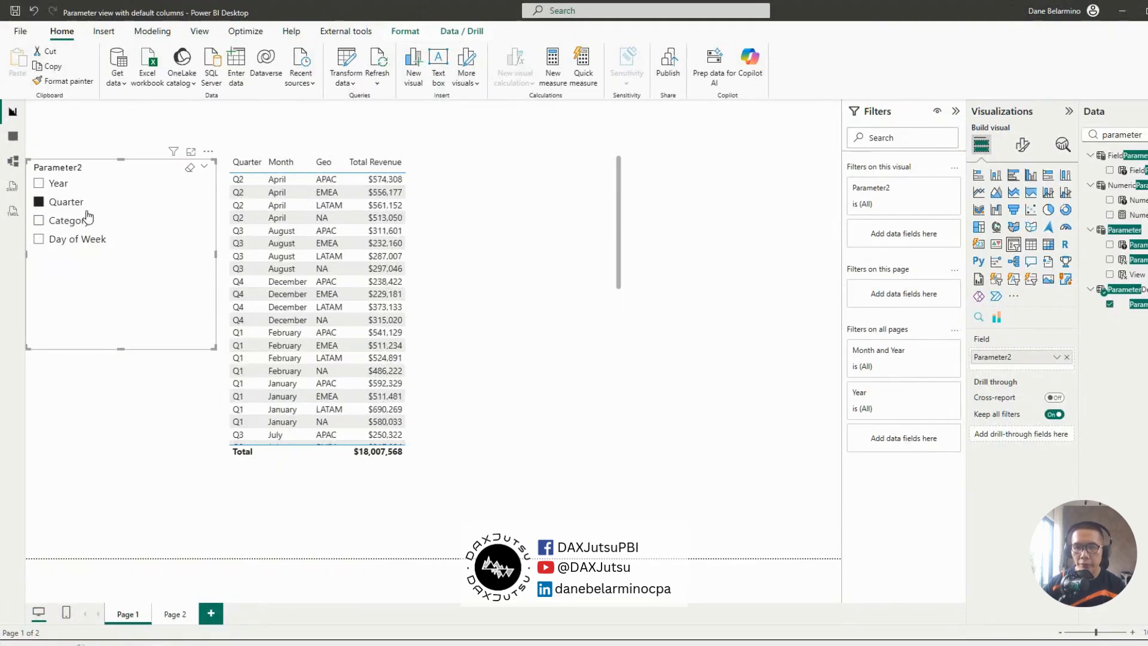
pyautogui.click(75, 220)
pyautogui.click(80, 240)
pyautogui.click(95, 239)
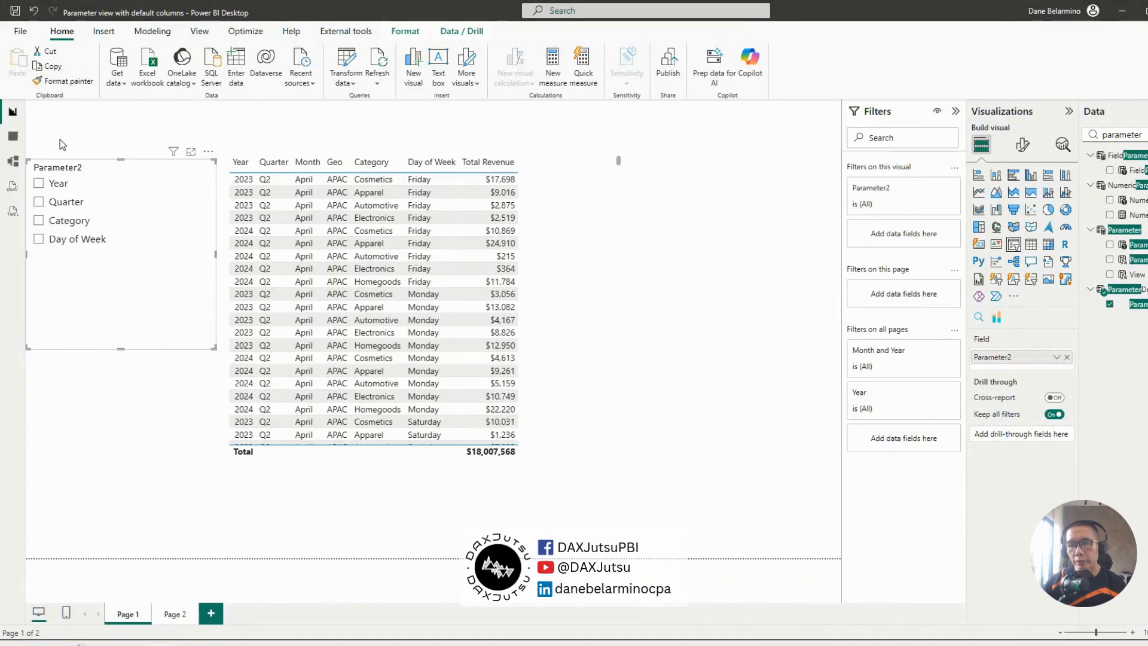
# Examine the DAX definitions of the Parameter table and its View and Parameter2 calculated columns in Table view.
pyautogui.click(13, 137)
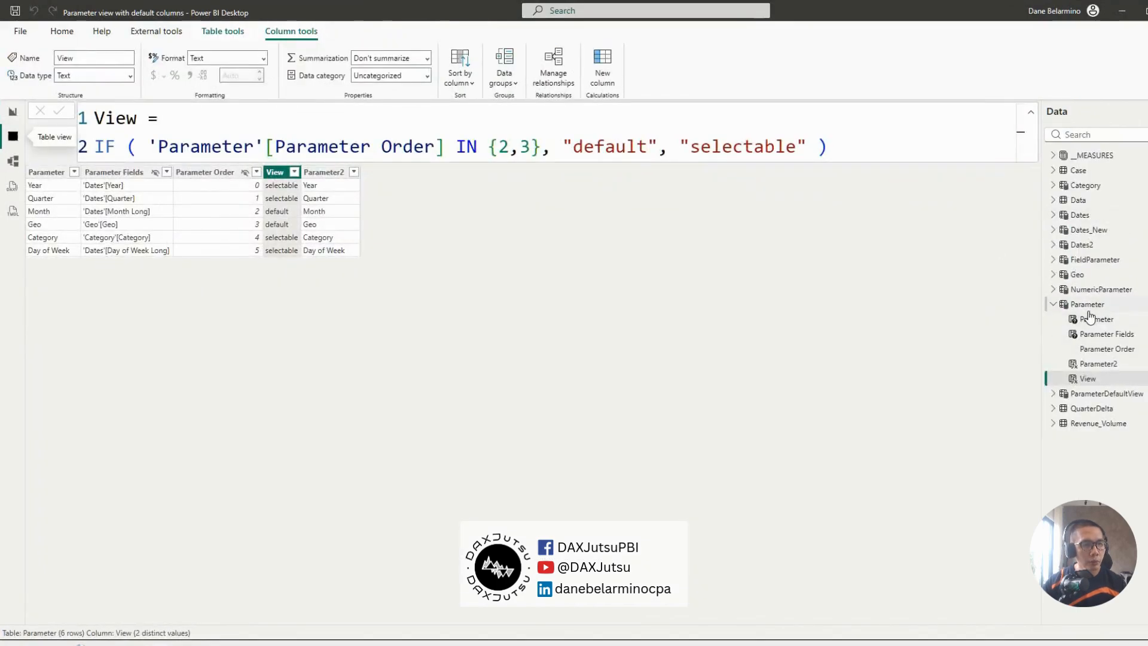
pyautogui.click(1069, 302)
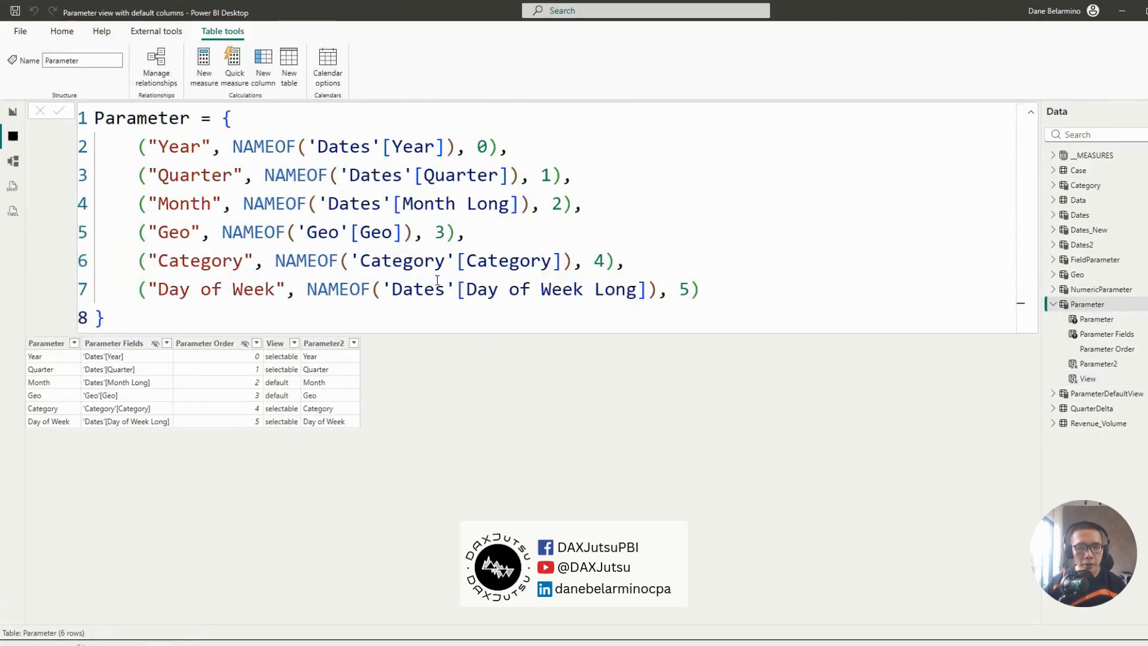
pyautogui.click(571, 233)
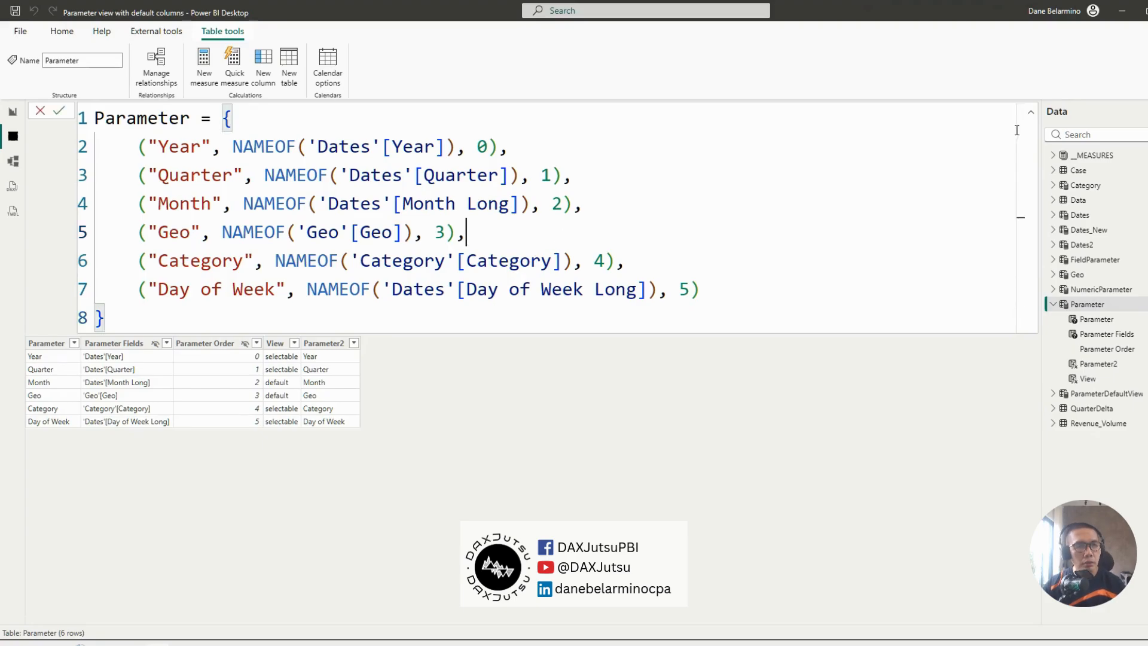
pyautogui.click(276, 342)
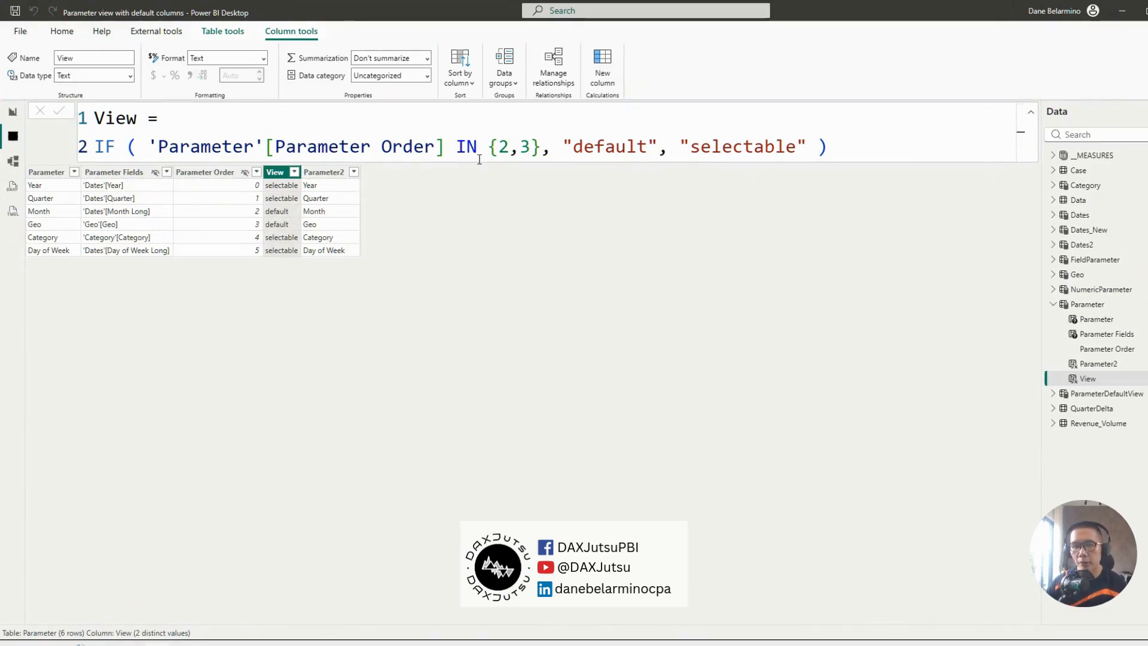
pyautogui.click(345, 176)
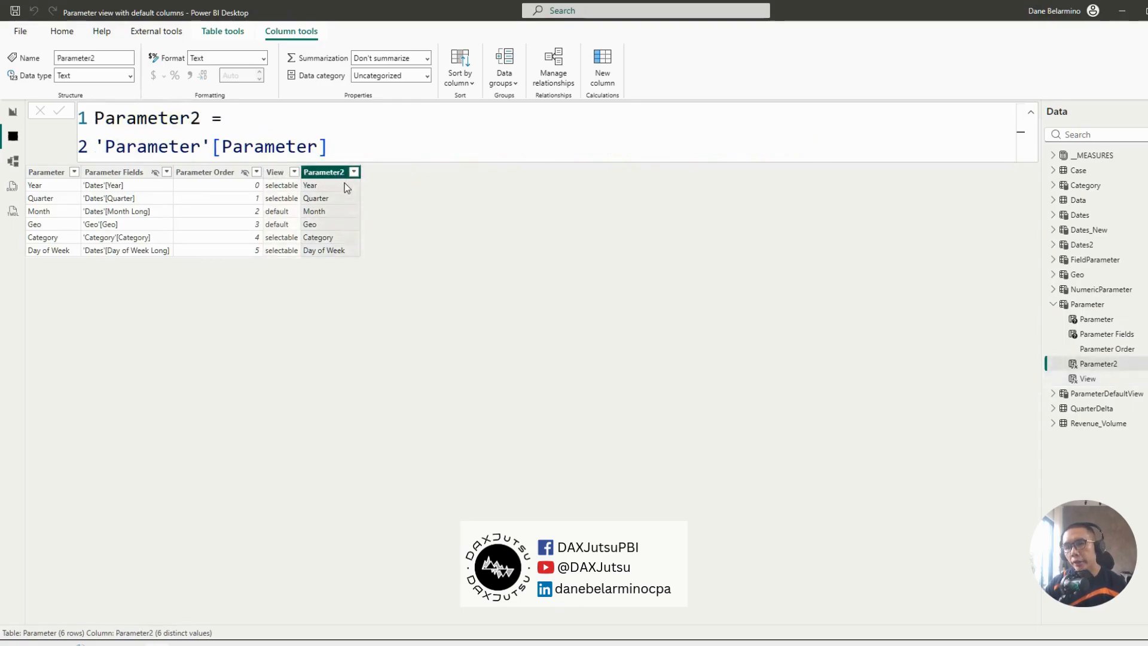
pyautogui.moveTo(342, 157); pyautogui.dragTo(95, 149)
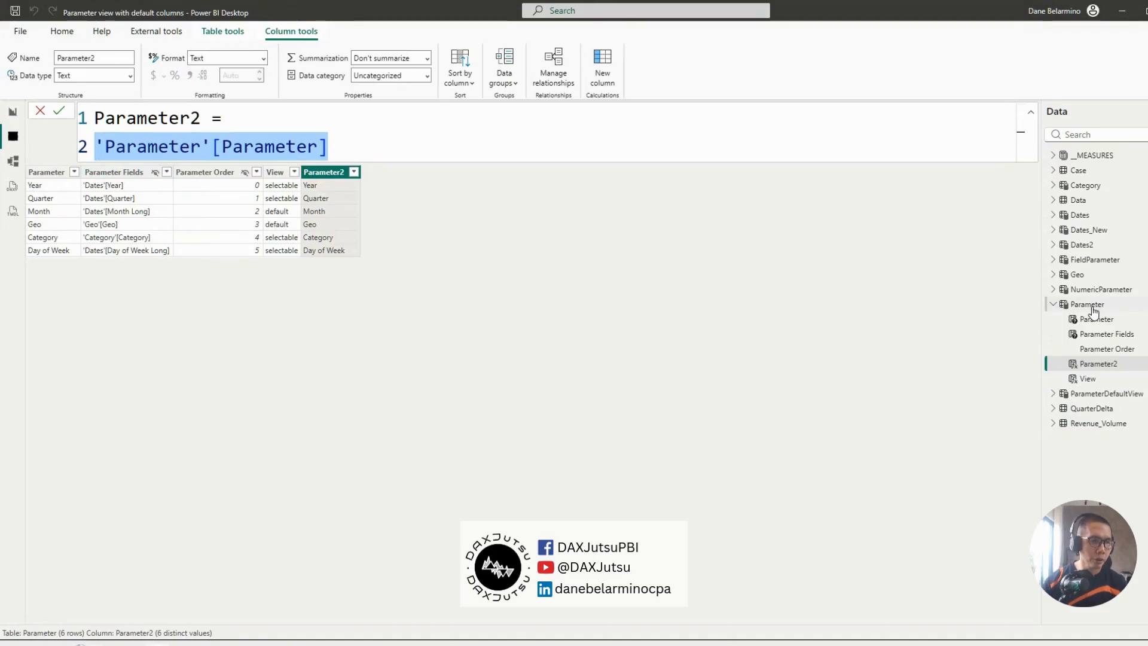
# Copy the full DAX formula of the ParameterDefaultView table and paste it into a new calculated table.
pyautogui.click(1105, 393)
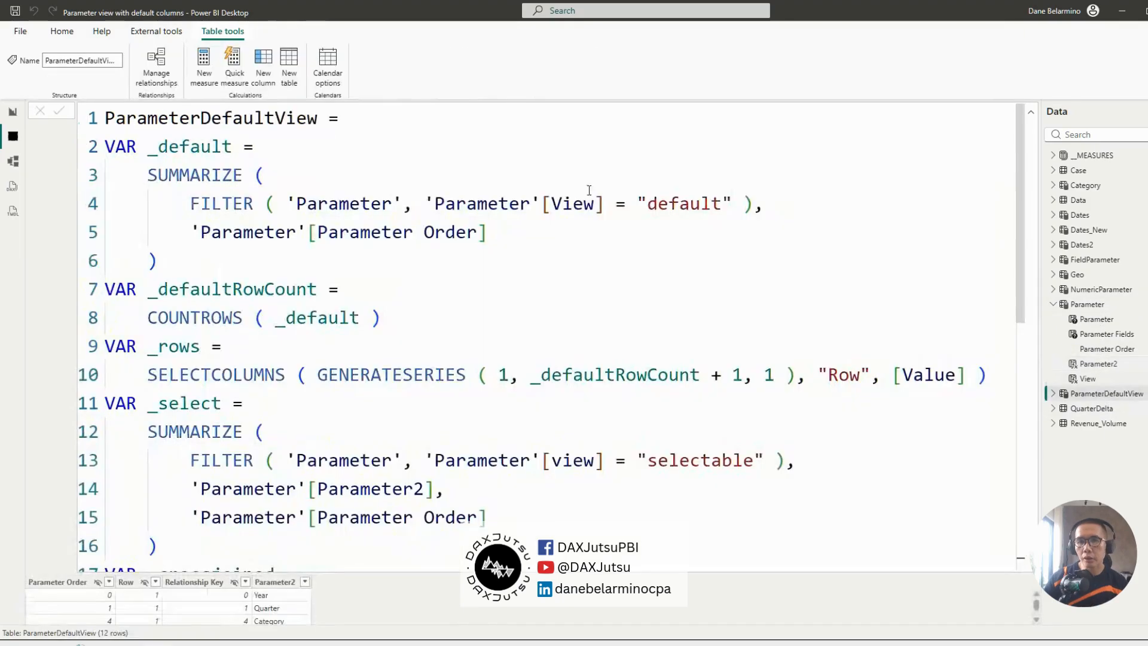
pyautogui.scroll(-6, 439, 163)
pyautogui.scroll(4, 438, 163)
pyautogui.click(438, 164)
pyautogui.hotkey('ctrl', 'a')
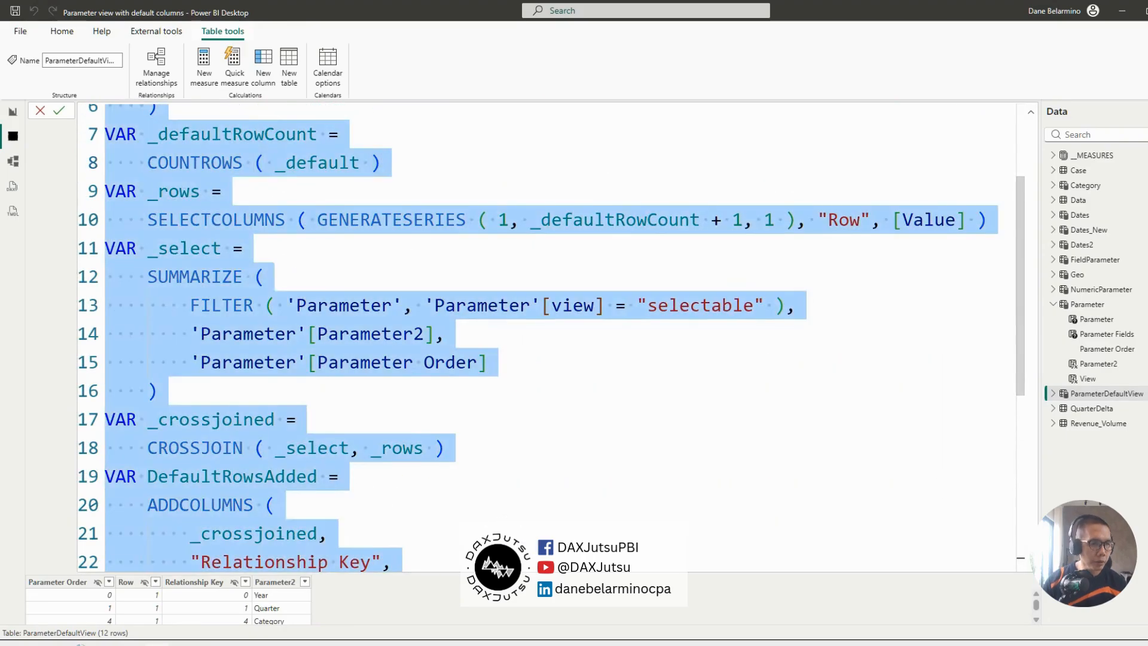
pyautogui.rightClick(1121, 400)
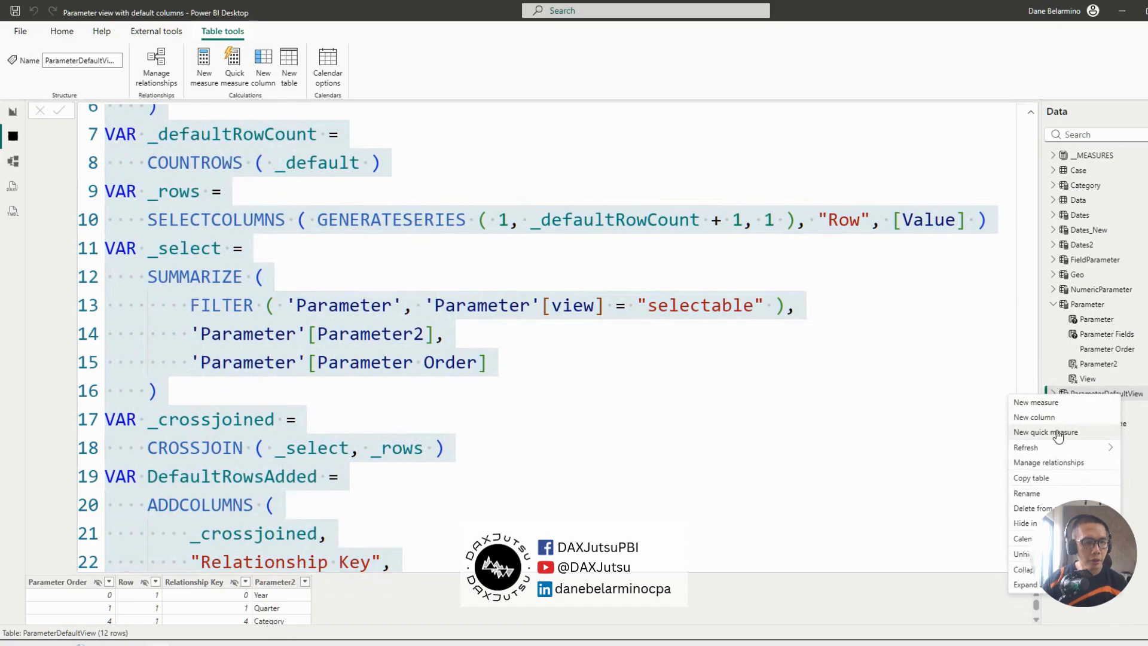
pyautogui.click(509, 91)
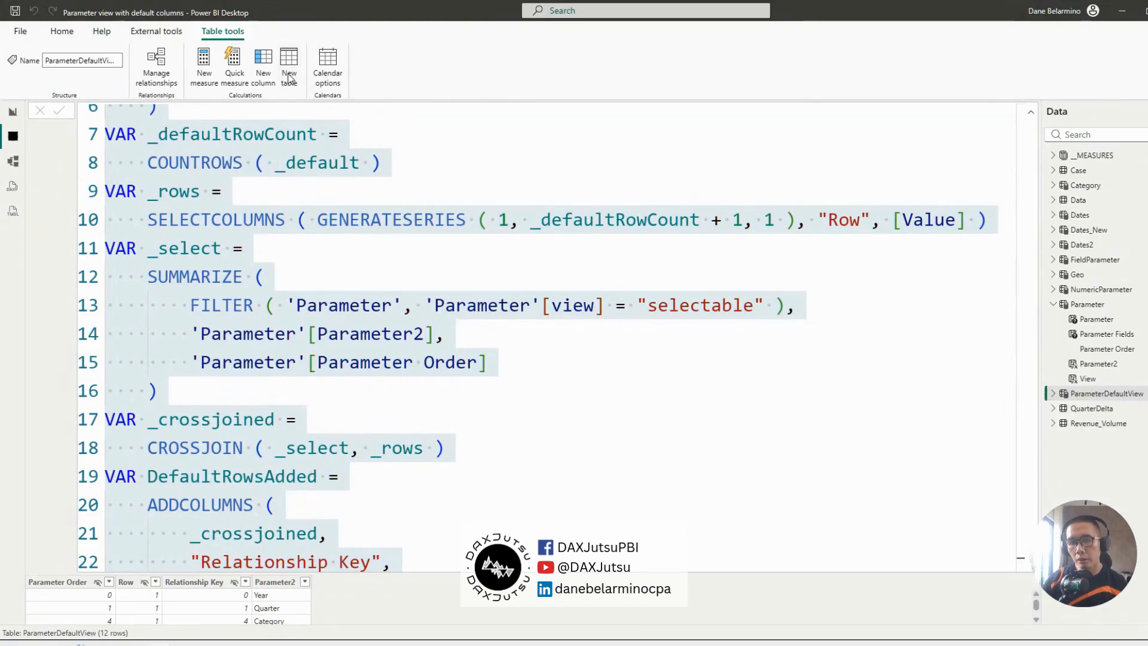
pyautogui.click(289, 77)
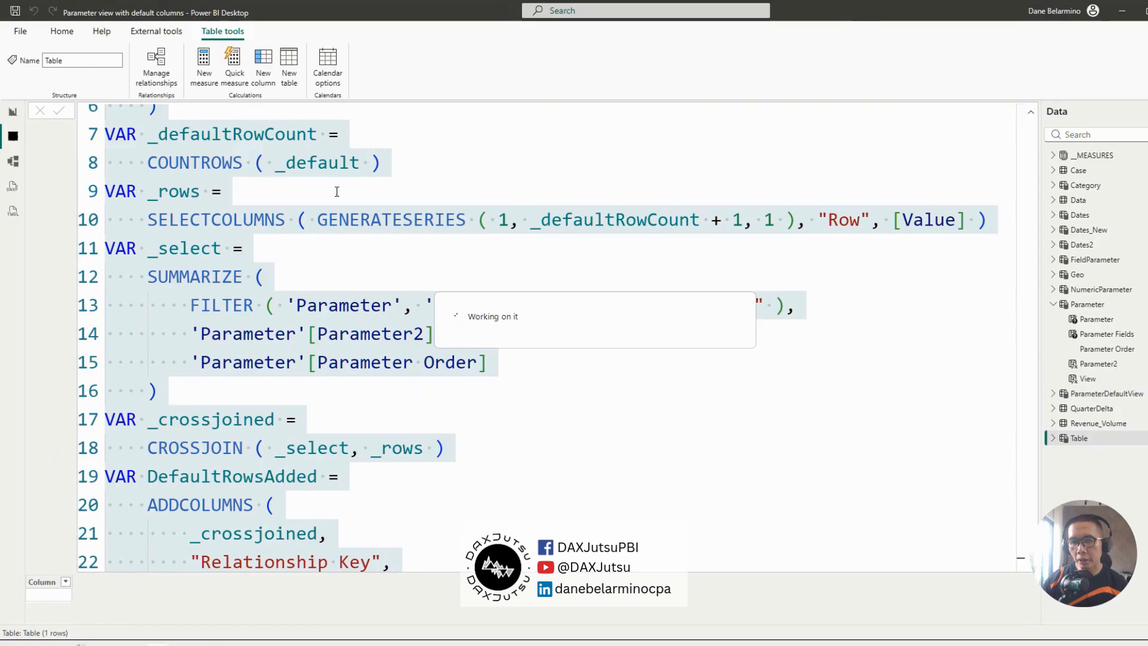
pyautogui.hotkey('ctrl', 'v')
pyautogui.scroll(-5, 585, 302)
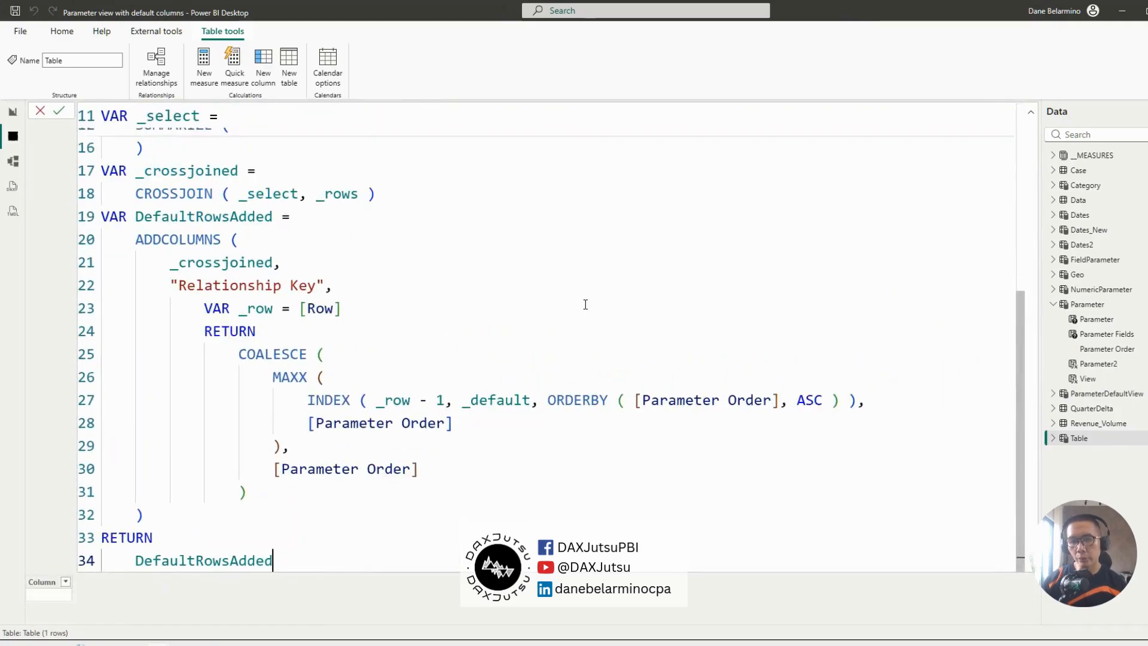
pyautogui.scroll(-3, 585, 303)
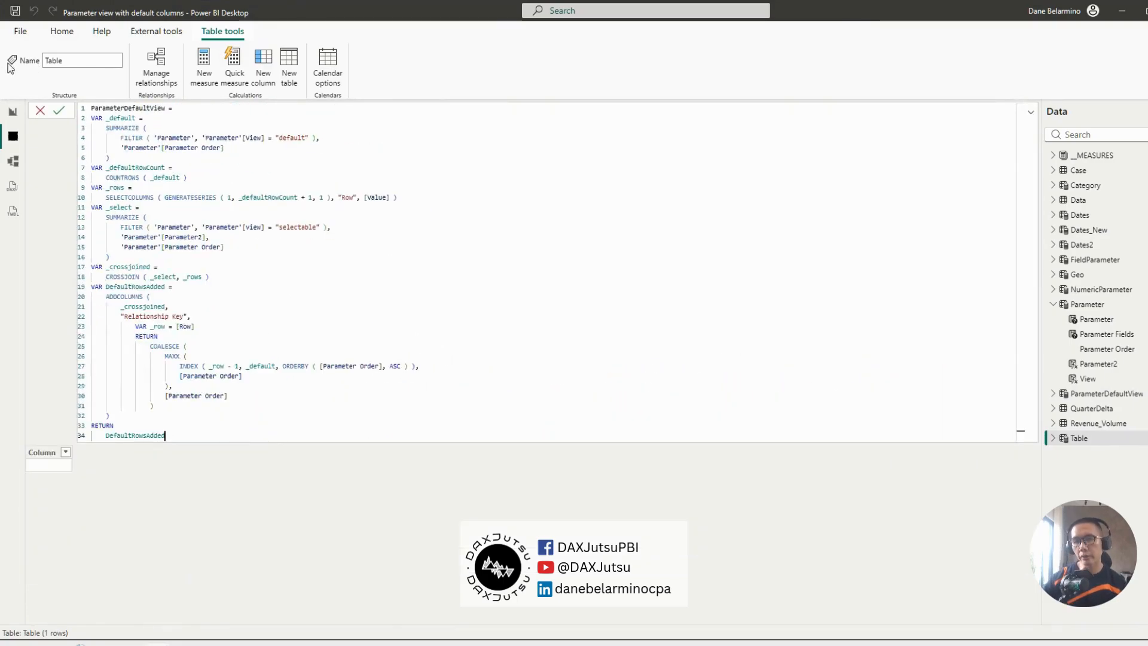
# Examine the _default variable's definition in the new table's formula, including its filter on the "default" view.
pyautogui.click(124, 118)
pyautogui.moveTo(108, 158); pyautogui.dragTo(75, 121)
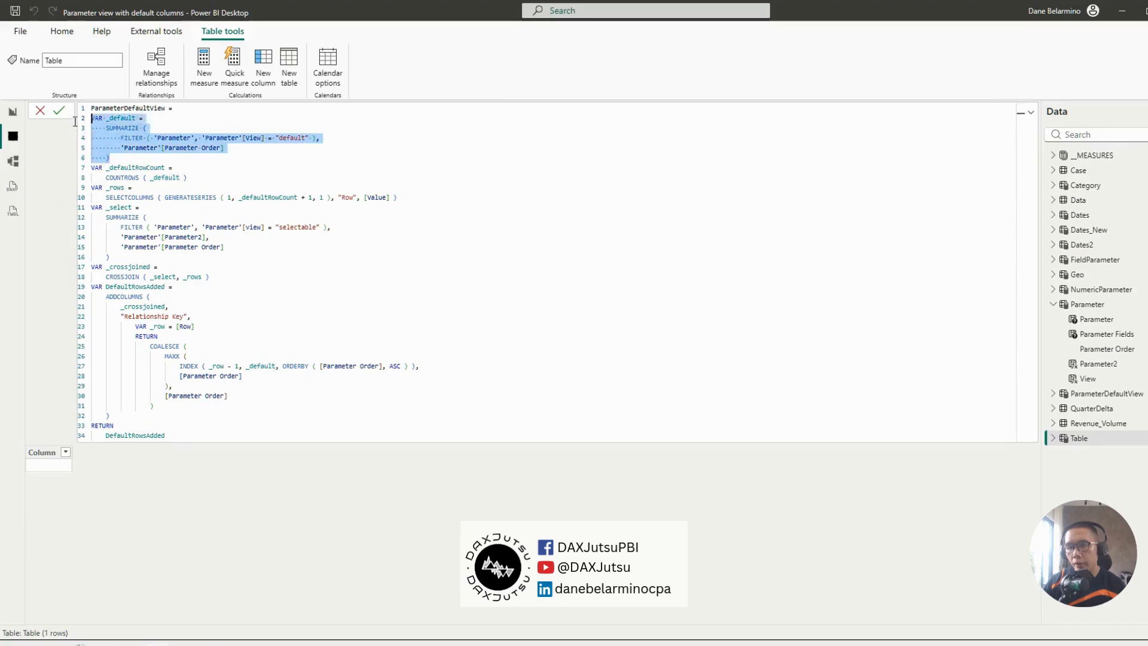
pyautogui.doubleClick(128, 118)
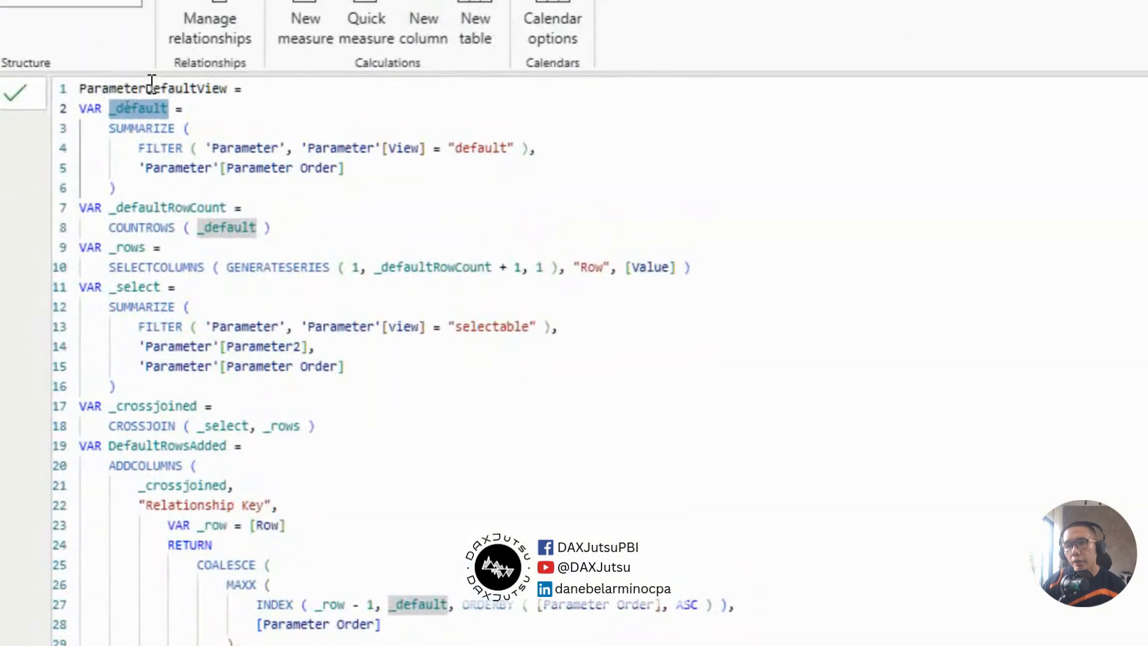
pyautogui.click(118, 116)
pyautogui.moveTo(137, 108); pyautogui.dragTo(150, 192)
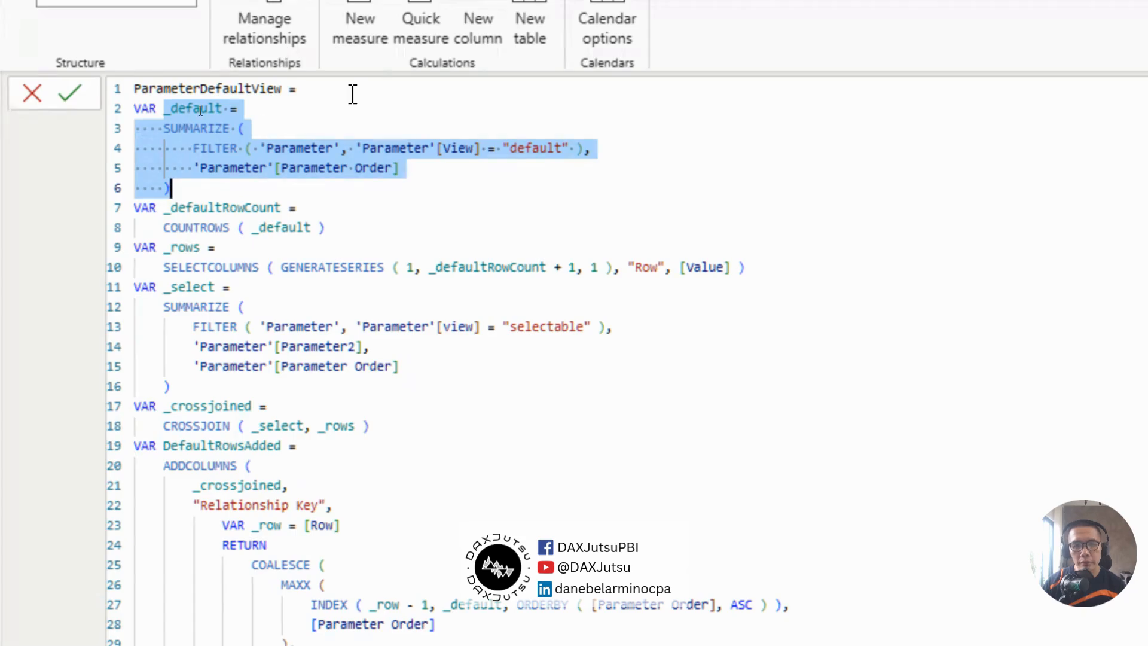
pyautogui.doubleClick(529, 147)
pyautogui.doubleClick(197, 90)
# Replace DefaultRowsAdded with _default as the expression the new table returns.
pyautogui.doubleClick(202, 109)
pyautogui.hotkey('ctrl', 'c')
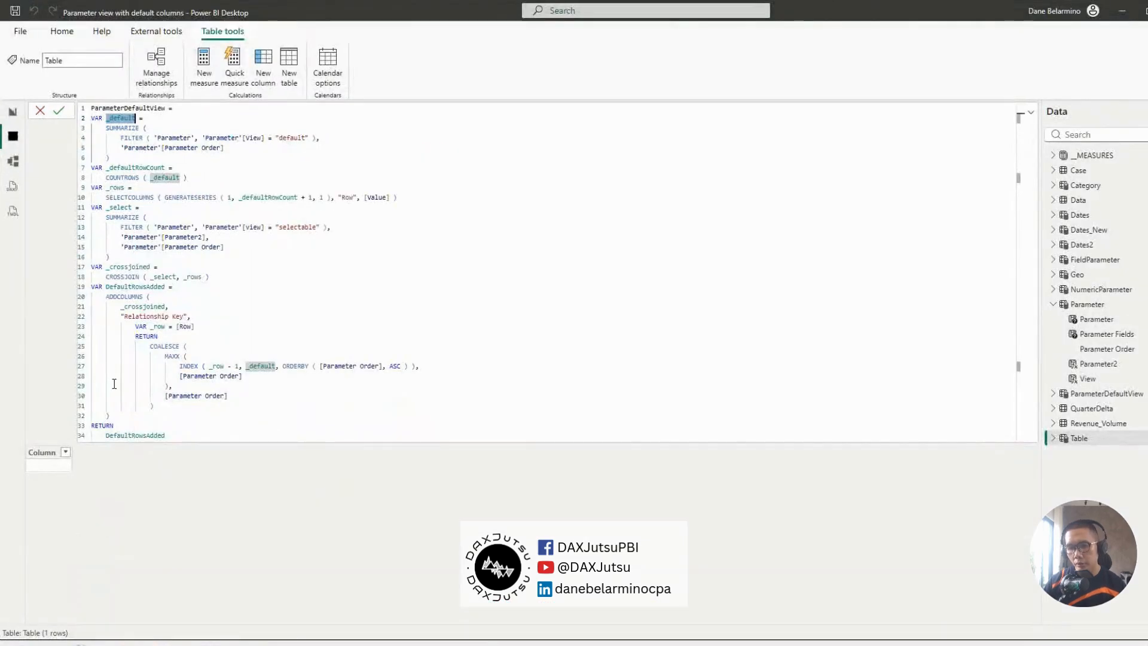
pyautogui.doubleClick(135, 435)
pyautogui.hotkey('ctrl', 'v')
pyautogui.press('Return')
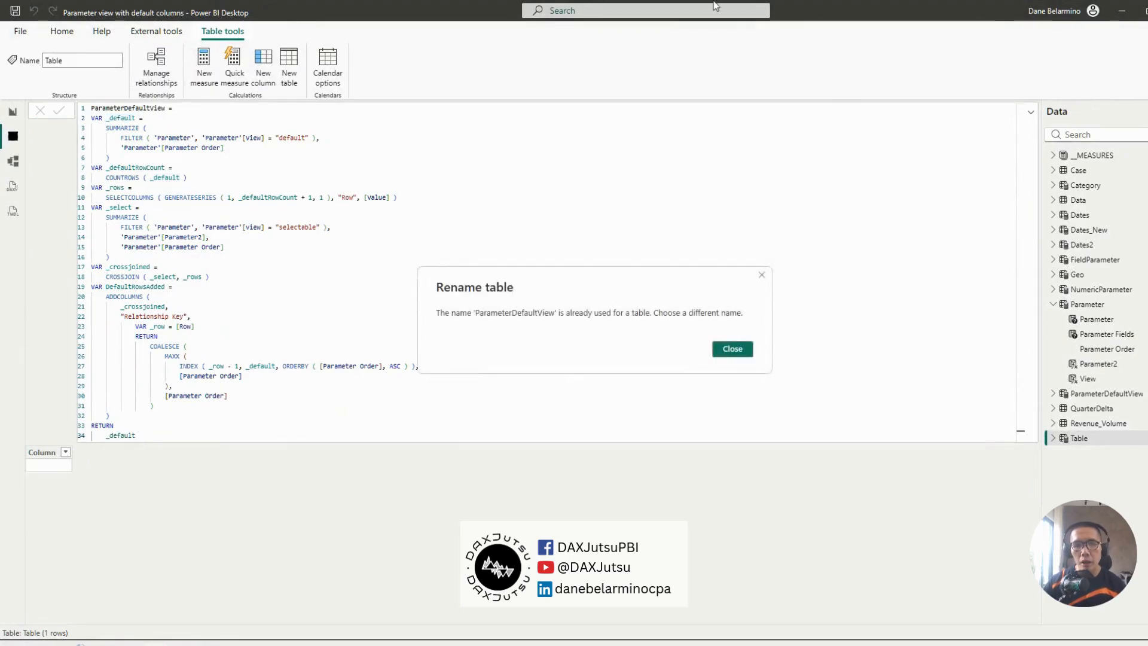
pyautogui.click(747, 350)
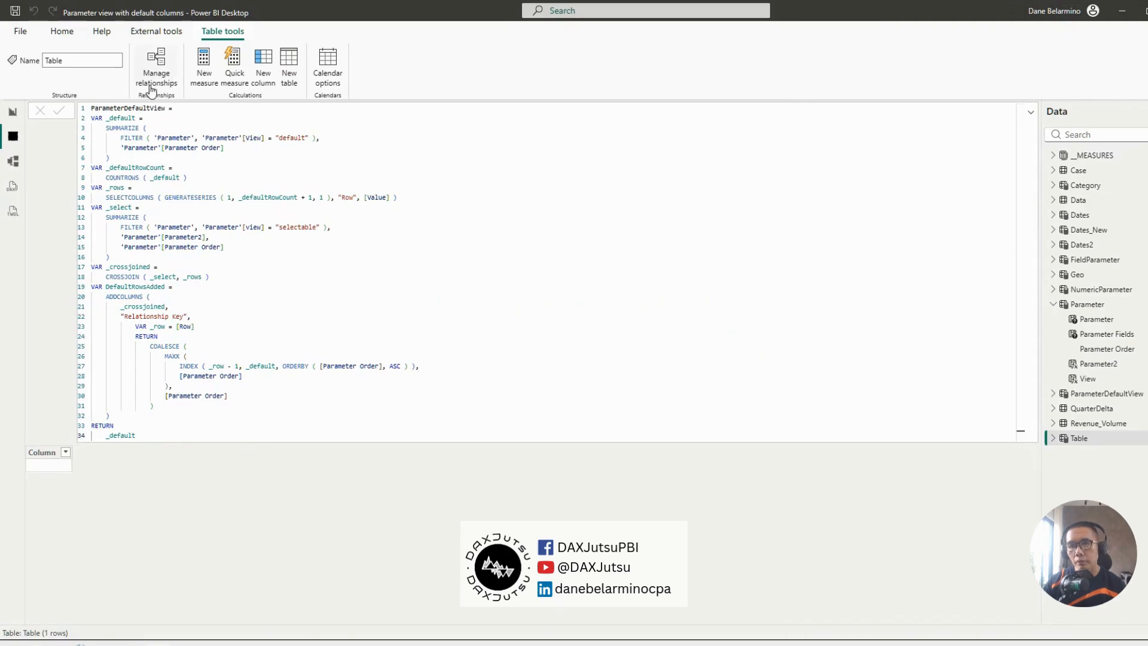
# Rename the new table to ParameterDefaultView2 in its formula and commit it.
pyautogui.click(165, 108)
pyautogui.write('2')
pyautogui.press('Return')
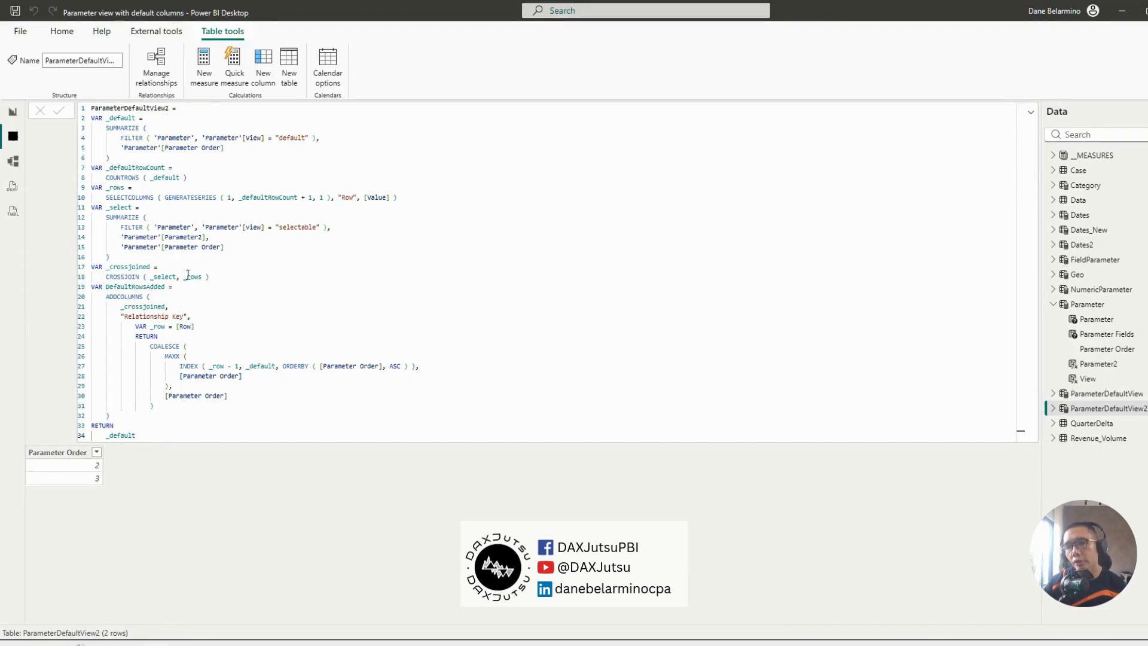
# Make ParameterDefaultView2 return {_defaultRowCount} in place of _default to preview the row count as a table.
pyautogui.moveTo(110, 158); pyautogui.dragTo(77, 127)
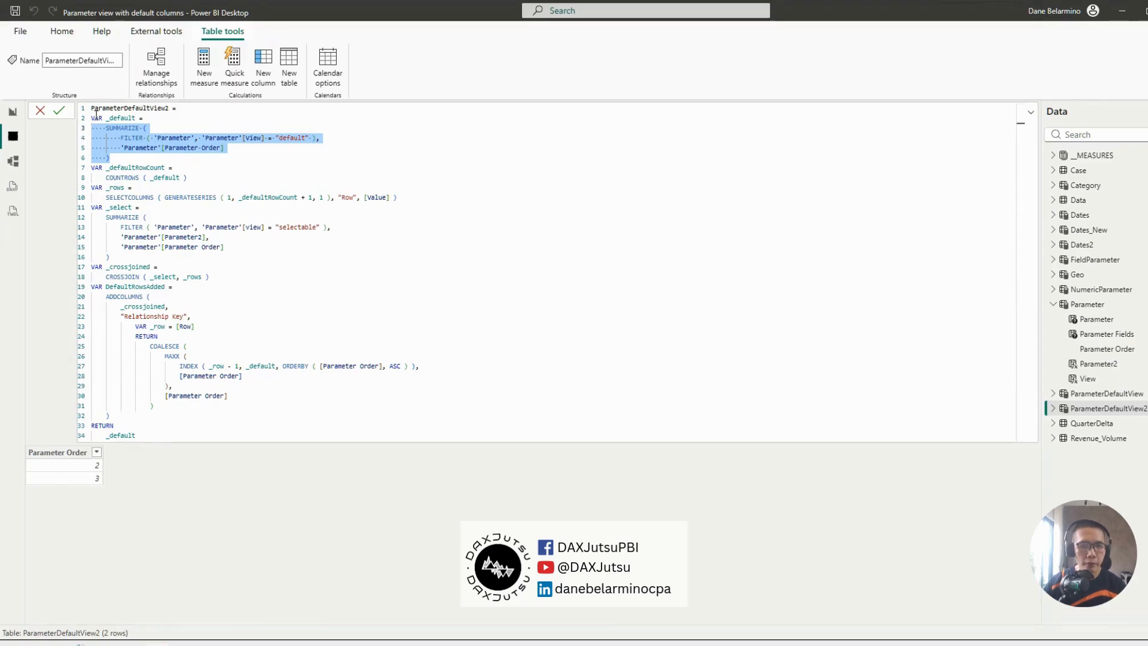
pyautogui.click(141, 174)
pyautogui.doubleClick(139, 168)
pyautogui.hotkey('ctrl', 'c')
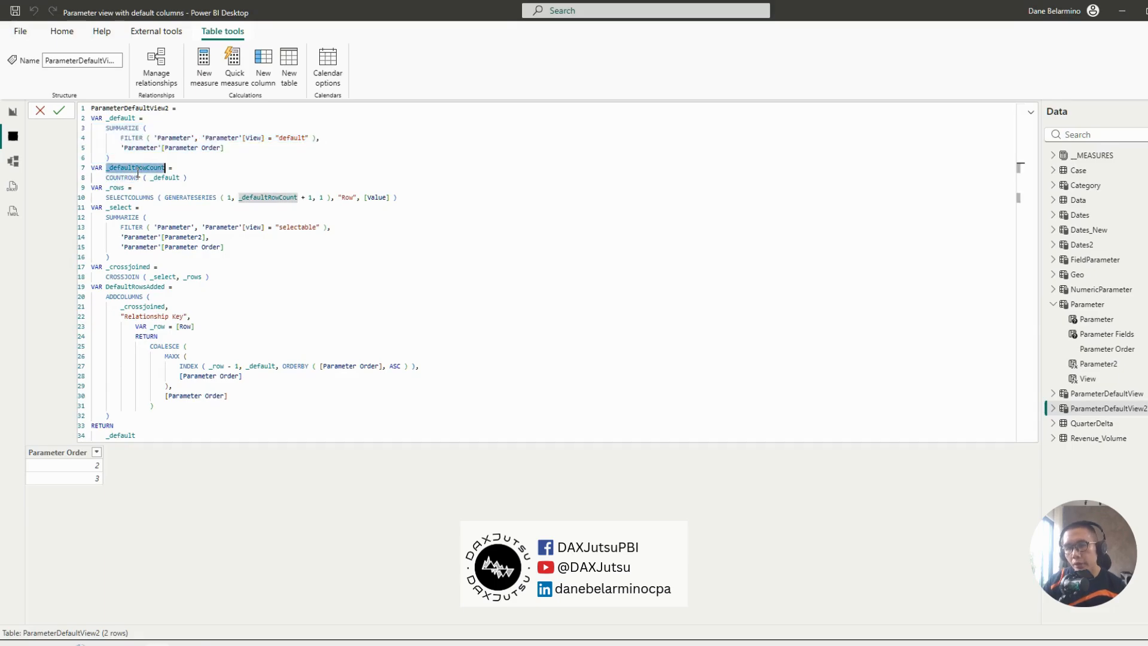
pyautogui.keyDown('ctrl'); pyautogui.scroll(2, 137, 172); pyautogui.keyUp('ctrl')
pyautogui.scroll(-2, 181, 215)
pyautogui.scroll(2, 176, 200)
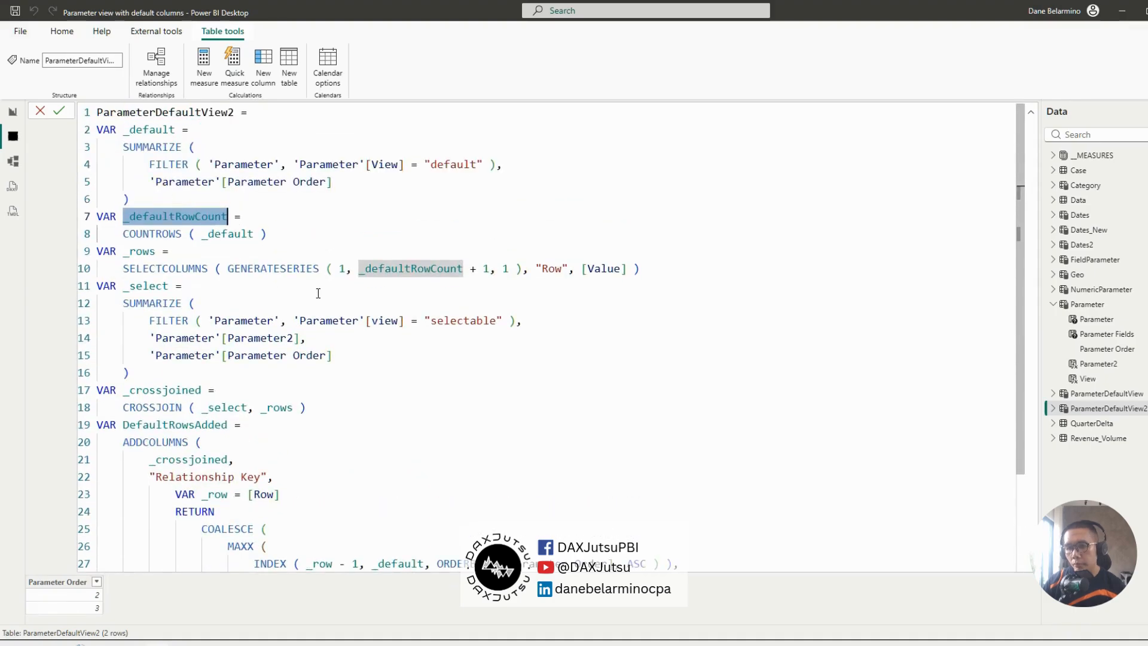
pyautogui.scroll(-2, 318, 293)
pyautogui.doubleClick(171, 562)
pyautogui.write('{')
pyautogui.hotkey('ctrl', 'v')
pyautogui.press('Return')
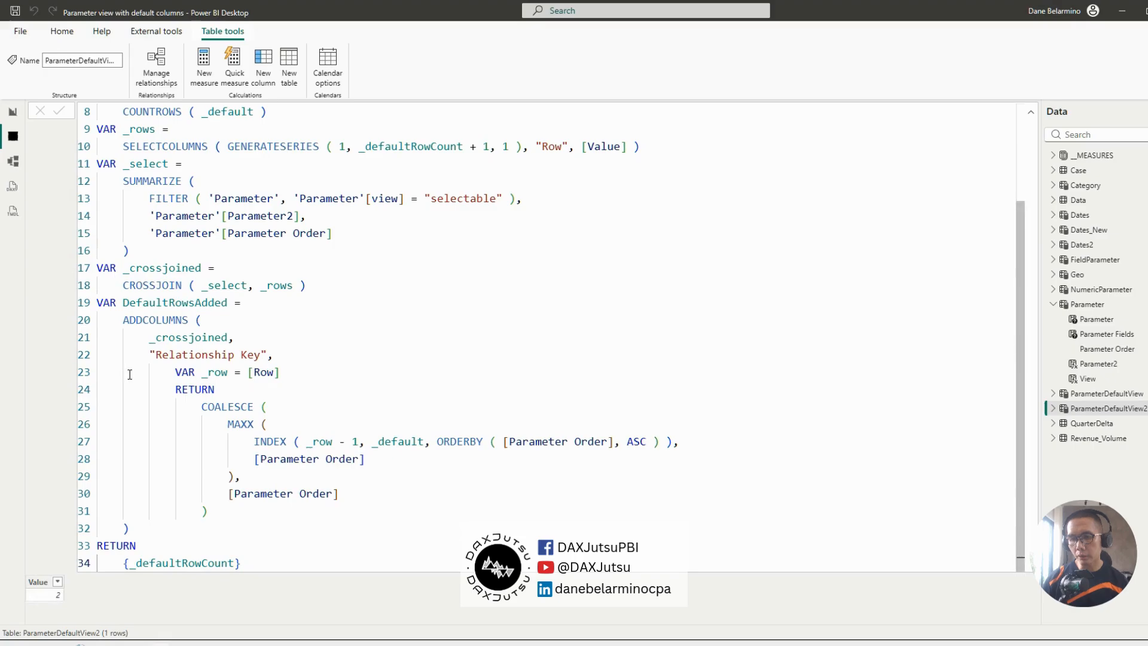
# Examine the _defaultRowCount and _rows variable definitions in the ParameterDefaultView2 formula.
pyautogui.scroll(3, 163, 245)
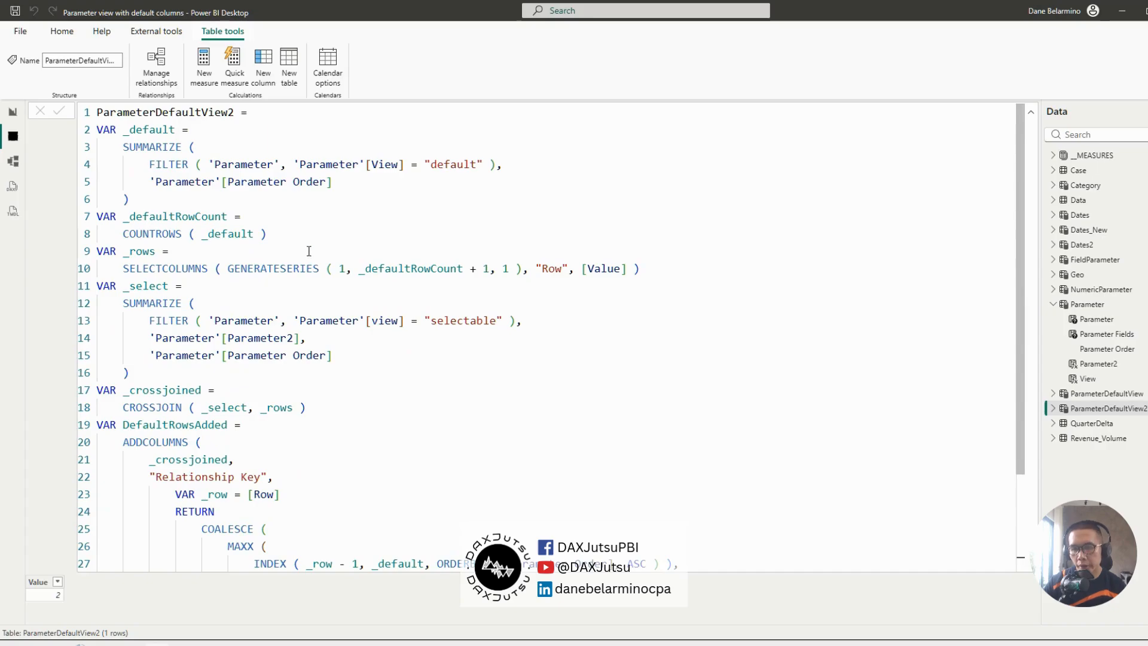
pyautogui.scroll(-1, 309, 251)
pyautogui.scroll(-1, 303, 237)
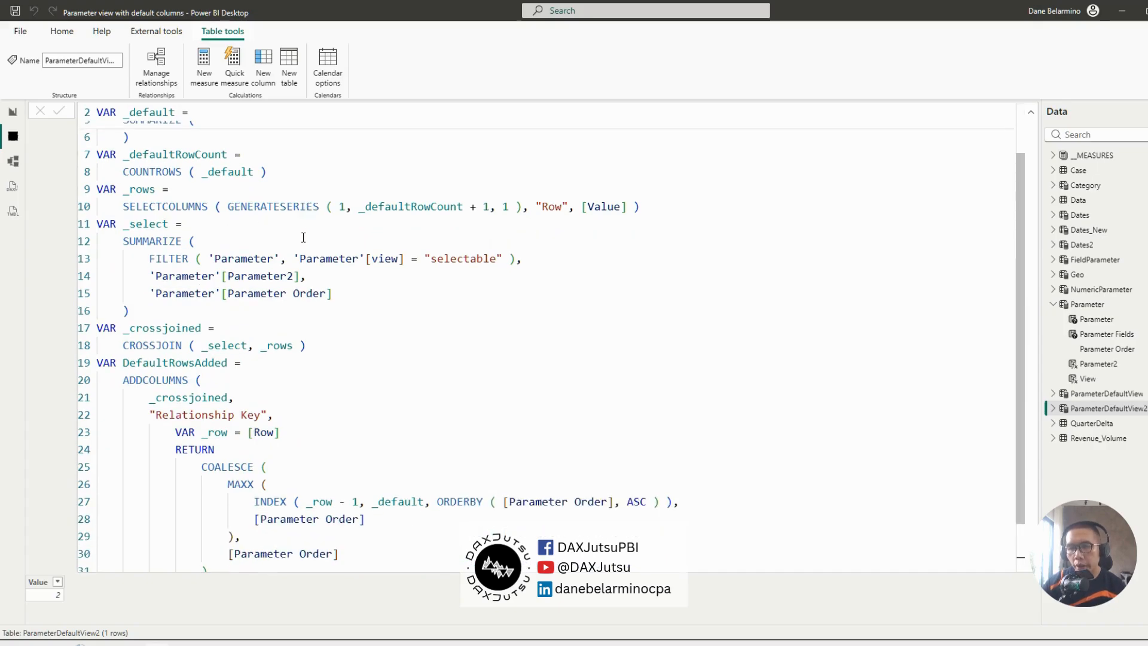
pyautogui.scroll(2, 313, 235)
pyautogui.click(167, 215)
pyautogui.doubleClick(168, 214)
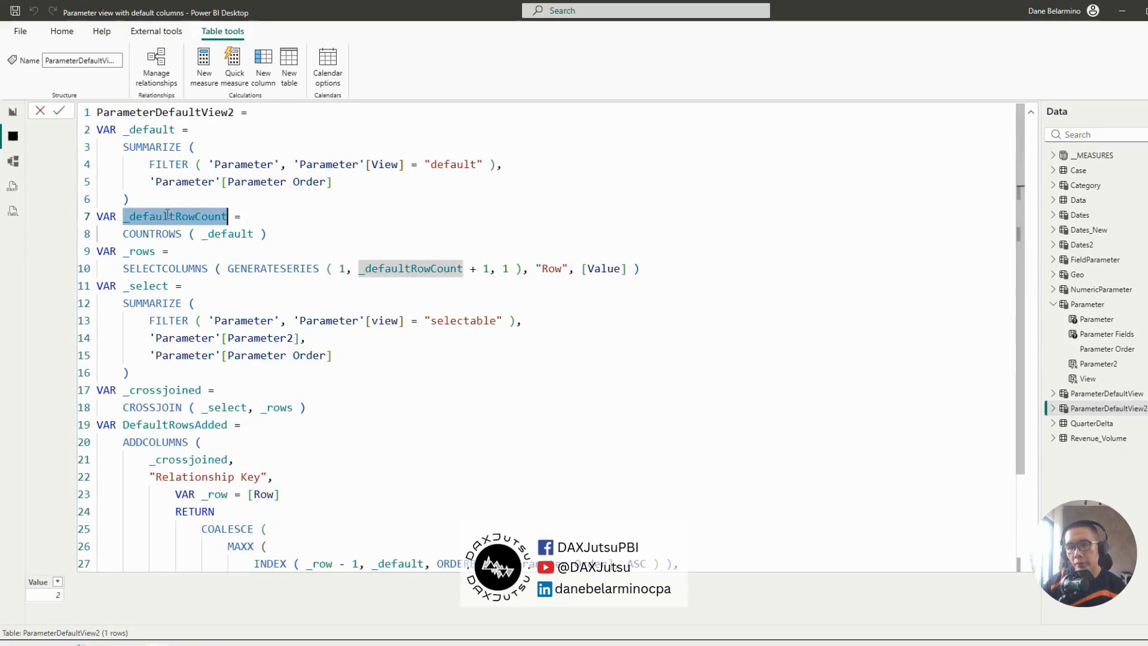
pyautogui.doubleClick(151, 251)
pyautogui.scroll(-1, 152, 255)
pyautogui.scroll(1, 154, 255)
pyautogui.scroll(-1, 155, 256)
pyautogui.scroll(1, 155, 256)
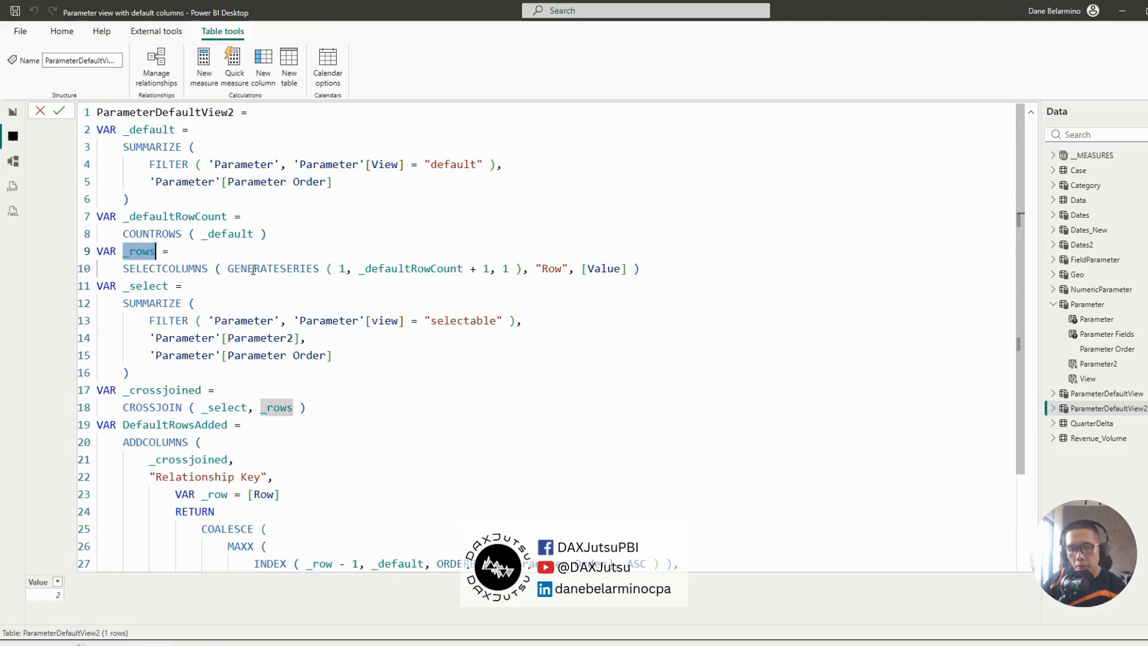
# Make ParameterDefaultView2 return GENERATESERIES ( 1, _defaultRowCount + 1, 1 ) and check the full list of resulting rows.
pyautogui.moveTo(228, 269); pyautogui.dragTo(522, 268)
pyautogui.hotkey('ctrl', 'c')
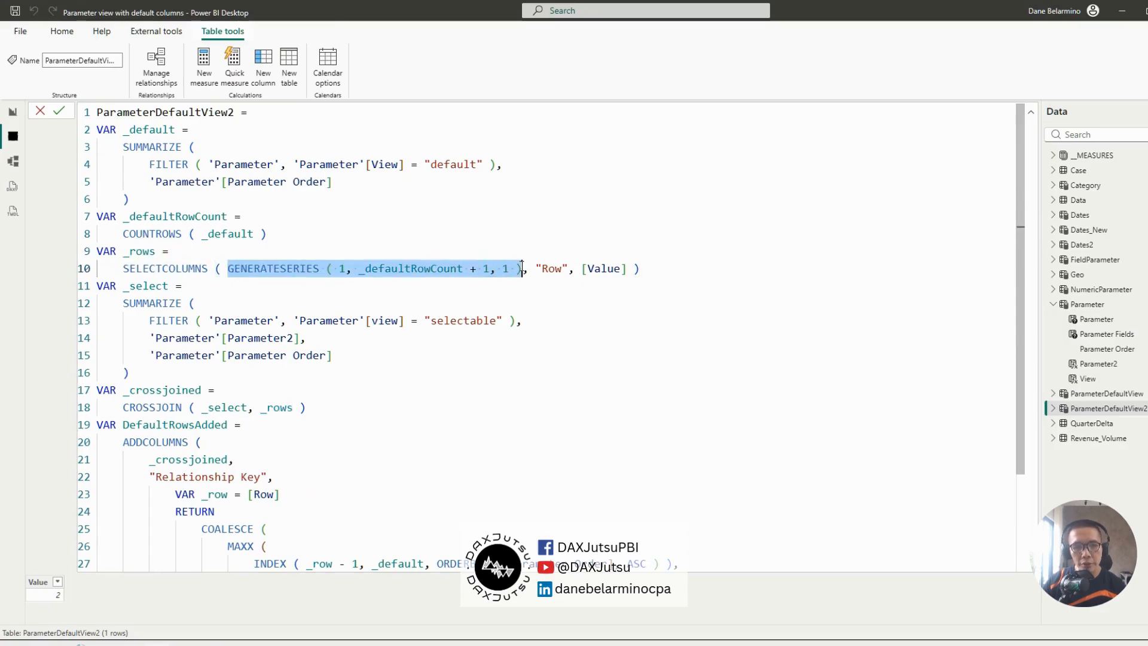
pyautogui.scroll(-2, 455, 267)
pyautogui.moveTo(241, 563); pyautogui.dragTo(123, 565)
pyautogui.hotkey('ctrl', 'v')
pyautogui.press('Return')
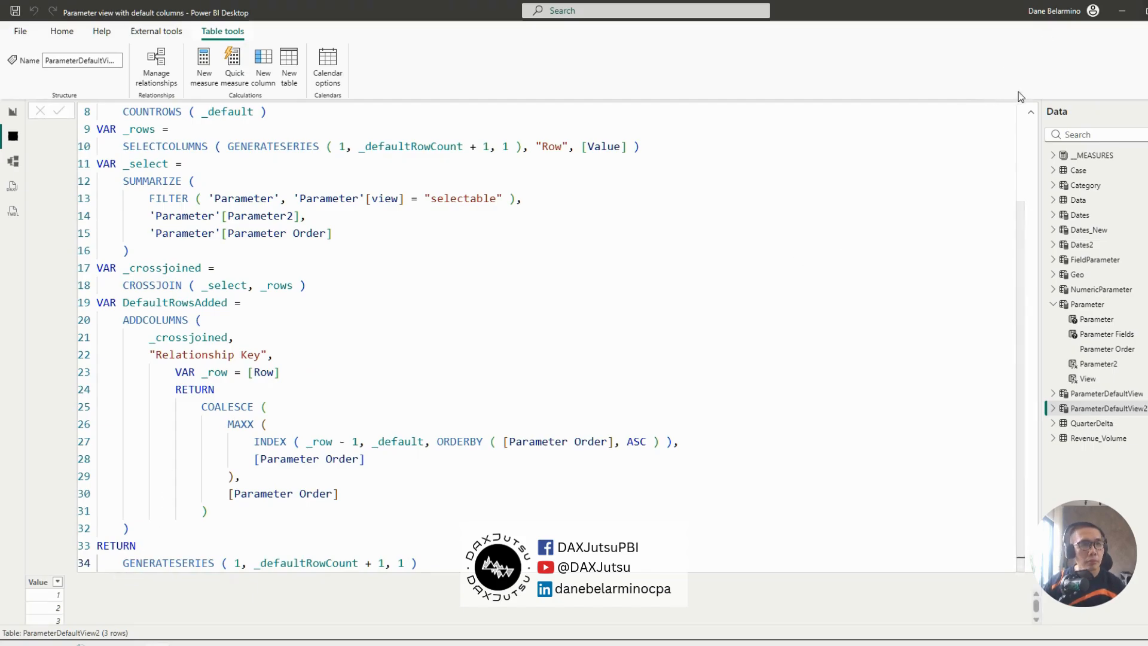
pyautogui.click(1031, 112)
pyautogui.click(1030, 116)
pyautogui.click(1030, 117)
pyautogui.click(1030, 117)
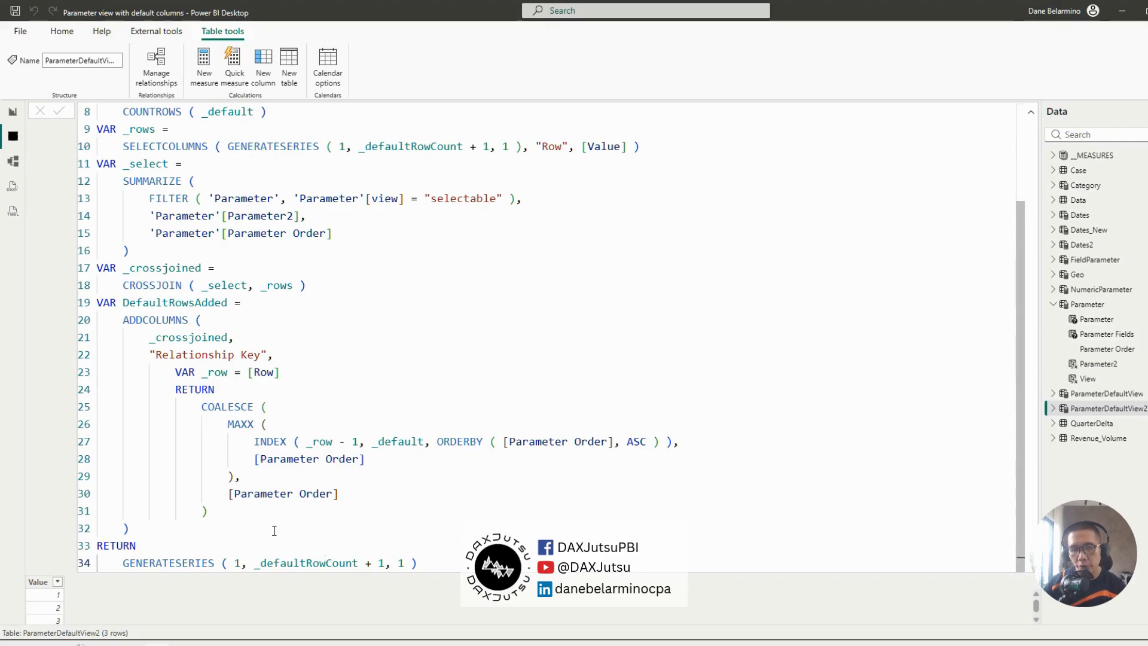
# Examine the + 1 term and the SELECTCOLUMNS wrapper in the _rows variable against the generated column.
pyautogui.scroll(3, 475, 128)
pyautogui.moveTo(477, 269); pyautogui.dragTo(489, 269)
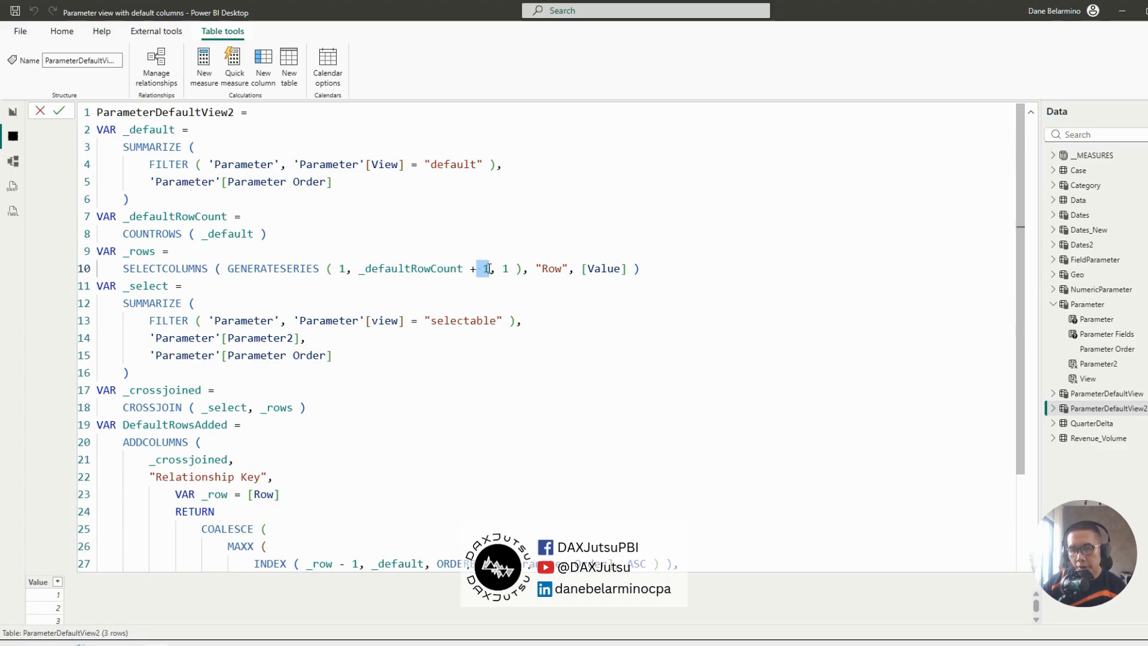
pyautogui.click(464, 279)
pyautogui.moveTo(464, 269); pyautogui.dragTo(490, 269)
pyautogui.click(488, 280)
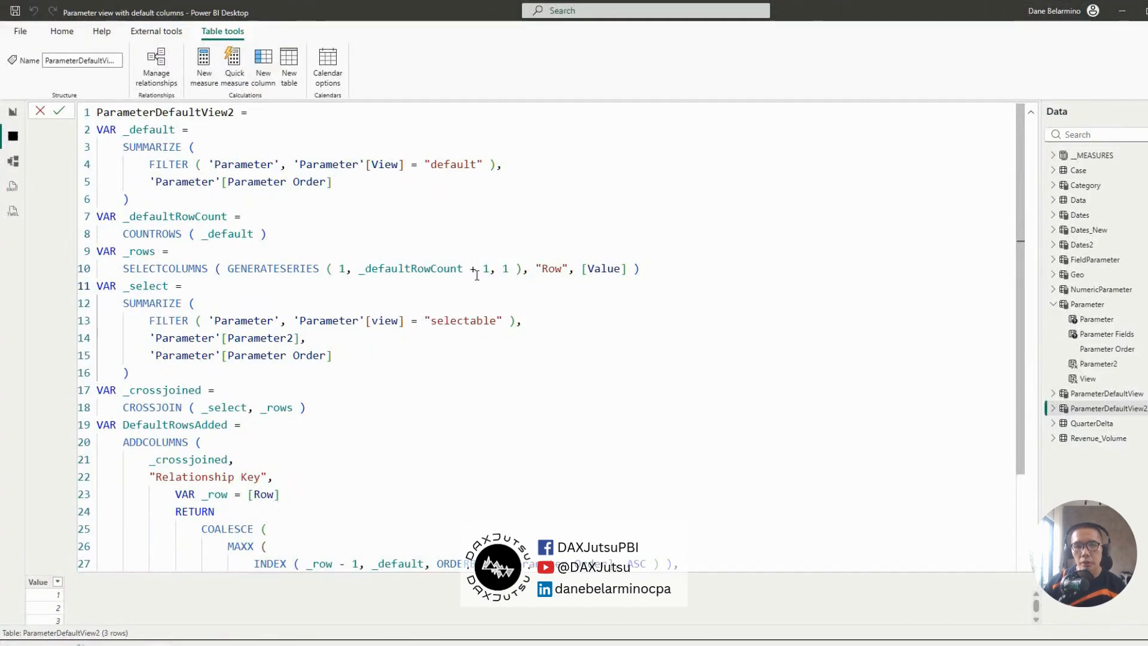
pyautogui.scroll(-3, 477, 275)
pyautogui.scroll(3, 397, 245)
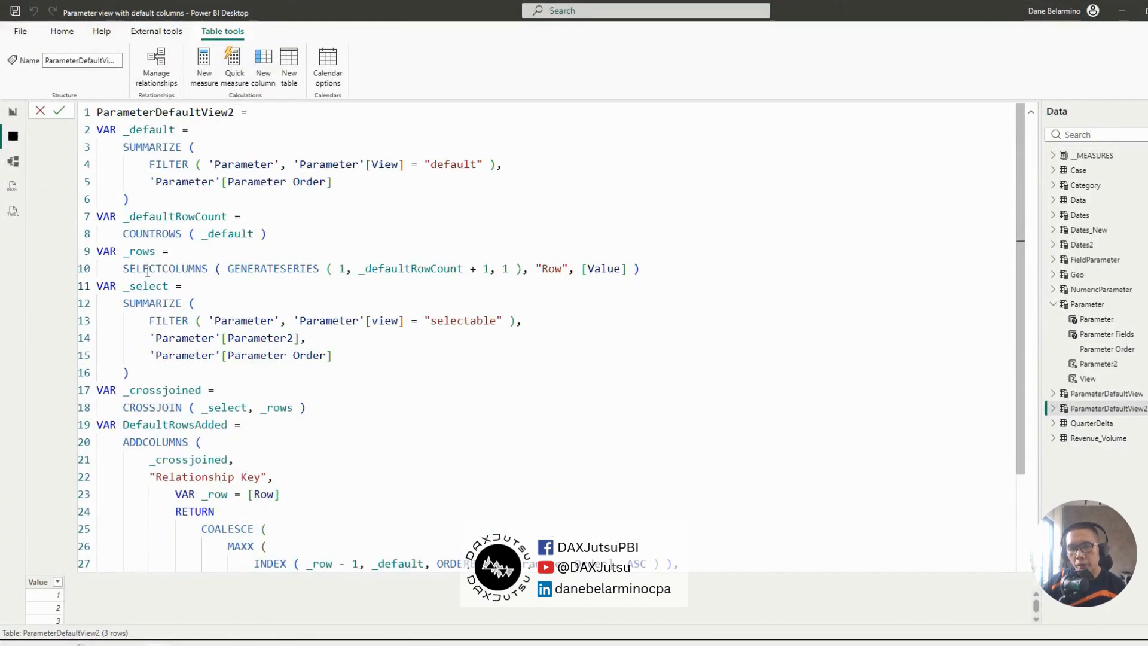
pyautogui.moveTo(123, 269); pyautogui.dragTo(220, 273)
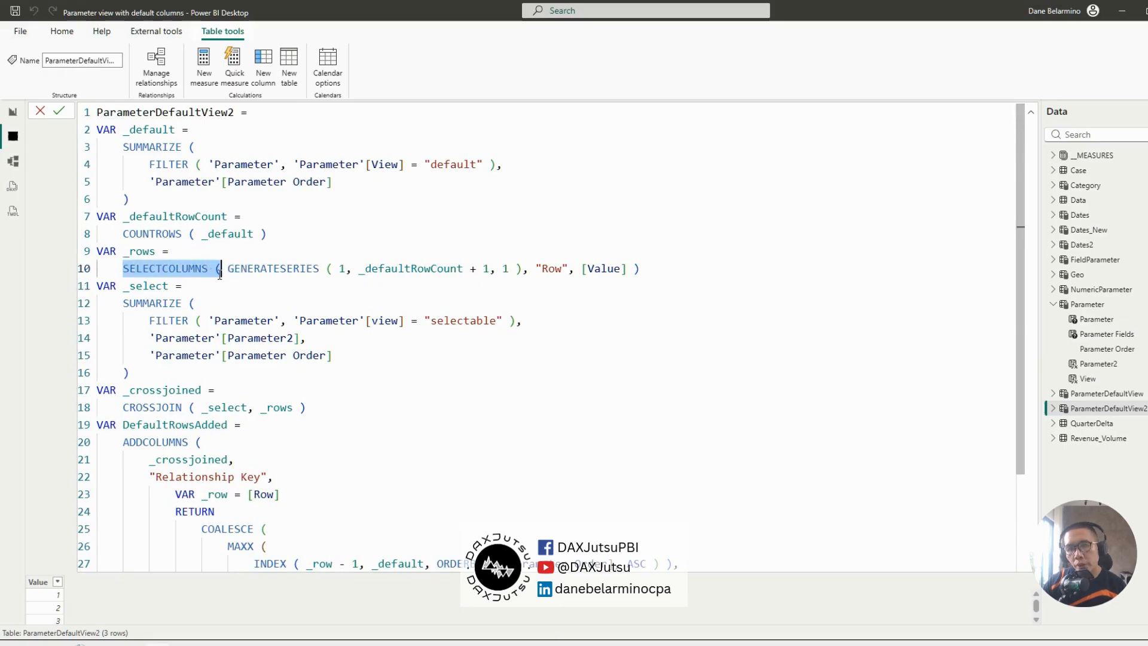
pyautogui.scroll(-2, 264, 278)
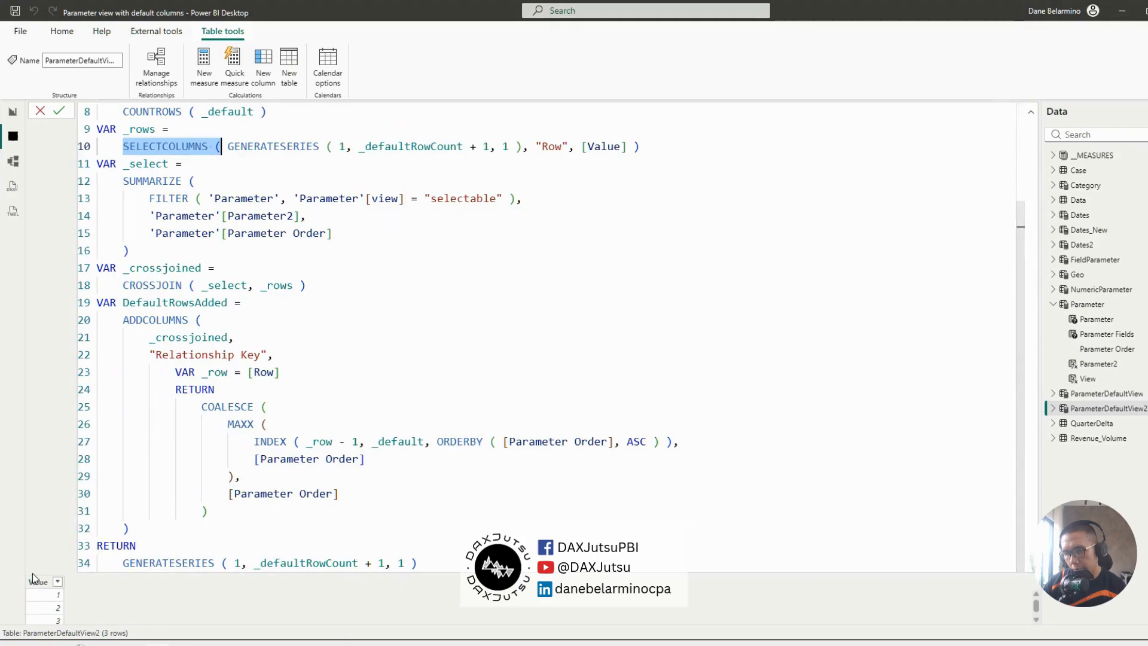
pyautogui.scroll(2, 362, 316)
pyautogui.click(718, 268)
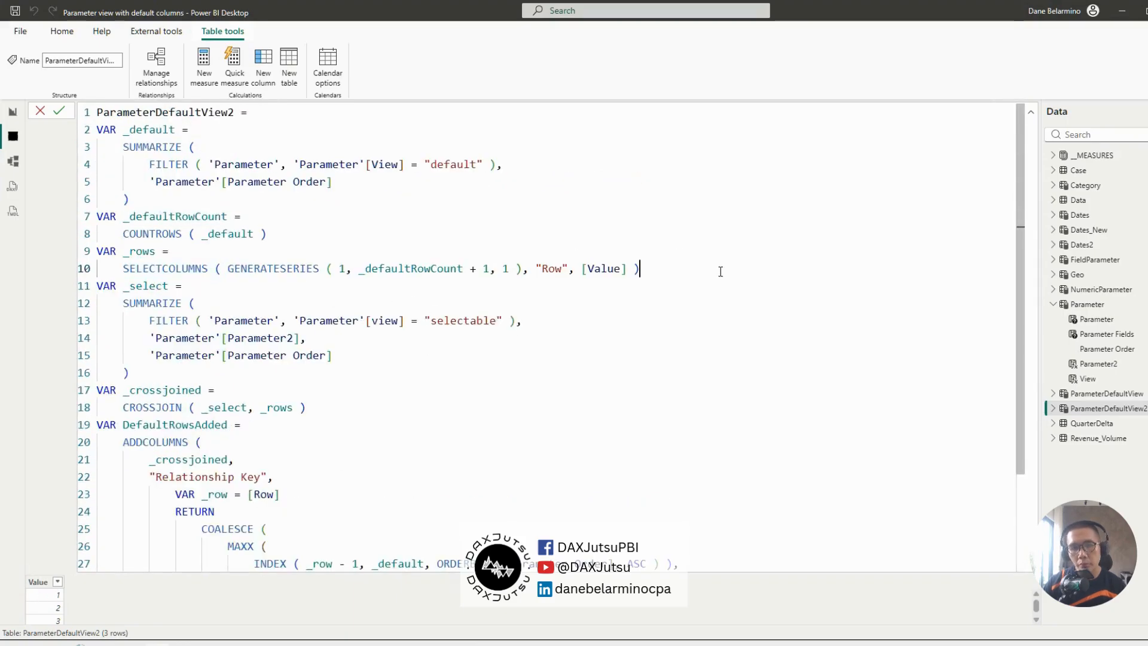
# Replace the returned GENERATESERIES expression of ParameterDefaultView2 with _rows and commit the formula.
pyautogui.doubleClick(140, 251)
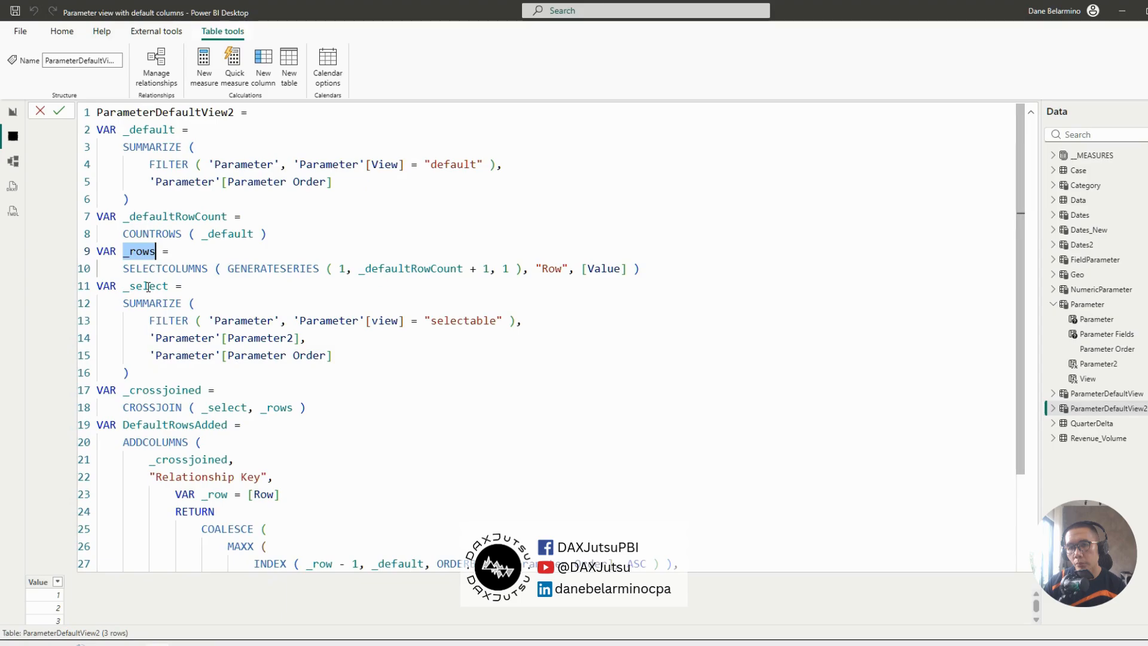
pyautogui.scroll(-2, 339, 543)
pyautogui.moveTo(416, 563); pyautogui.dragTo(131, 565)
pyautogui.write('_rows')
pyautogui.press('Return')
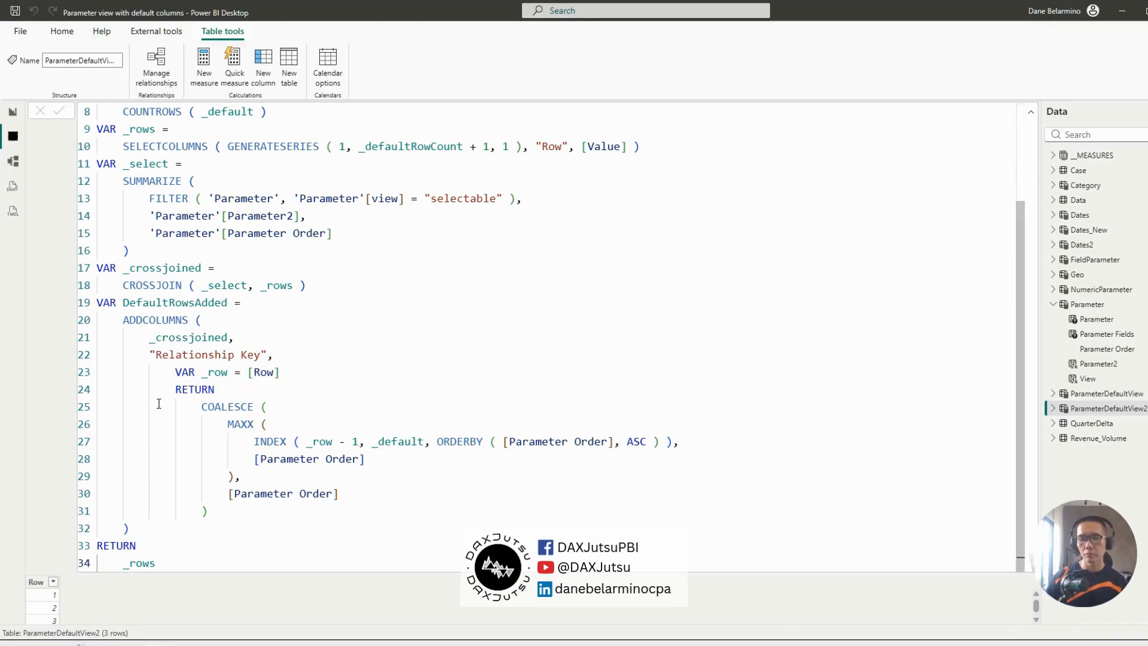
pyautogui.click(279, 483)
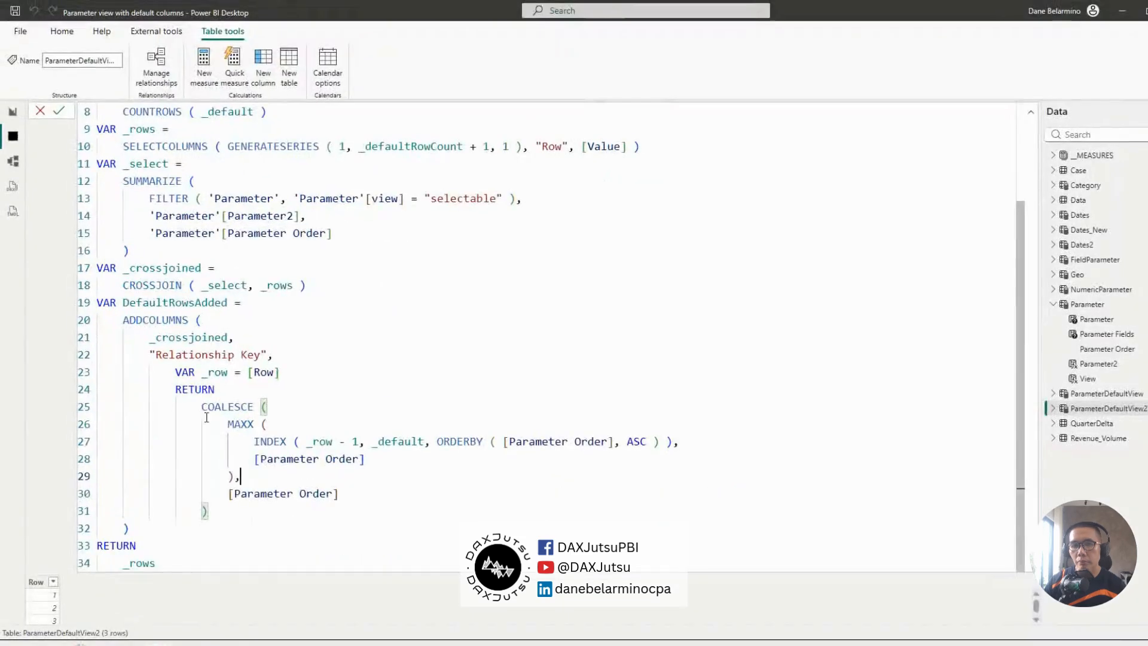
pyautogui.click(658, 357)
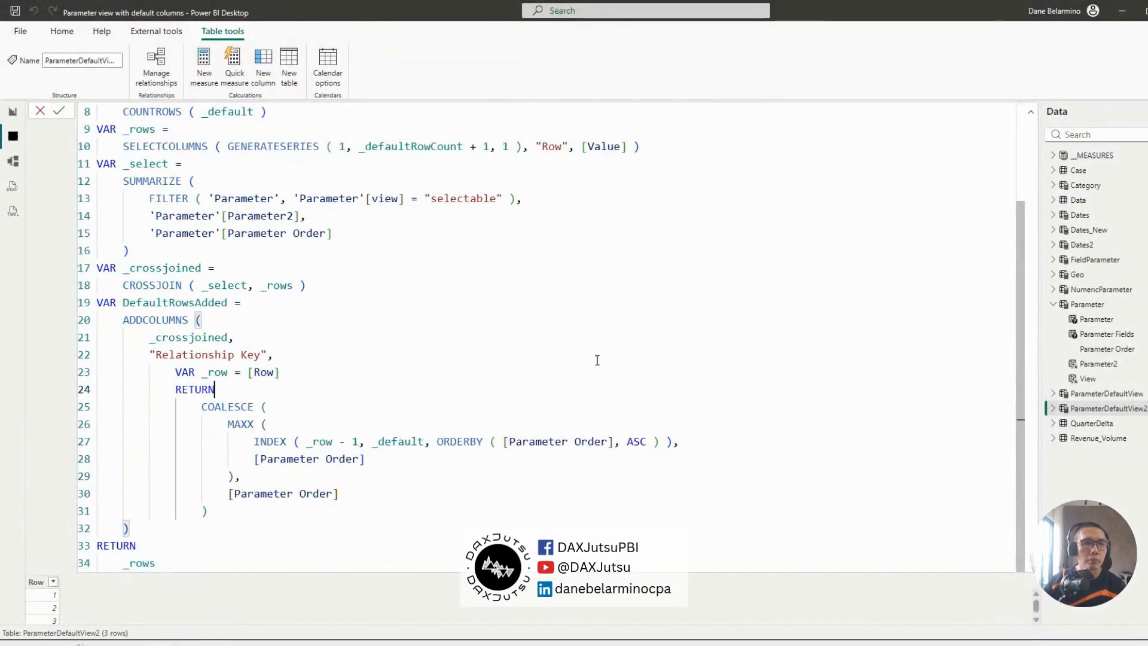
# Replace the returned _rows variable of ParameterDefaultView2 with _select and commit the formula.
pyautogui.click(1031, 113)
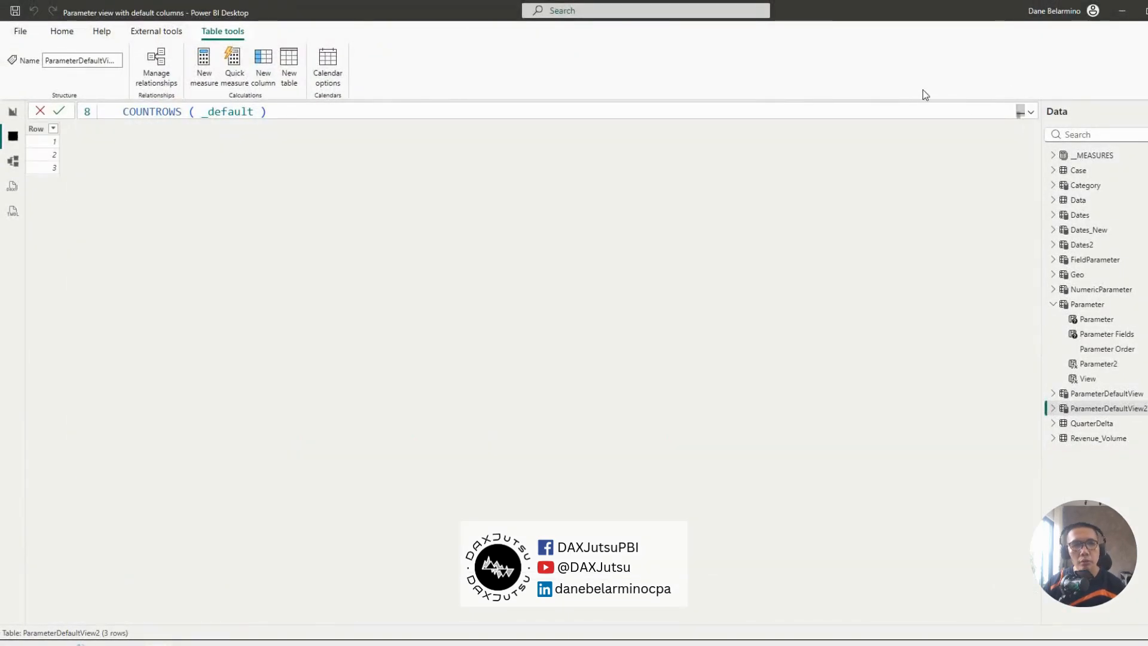
pyautogui.click(1031, 112)
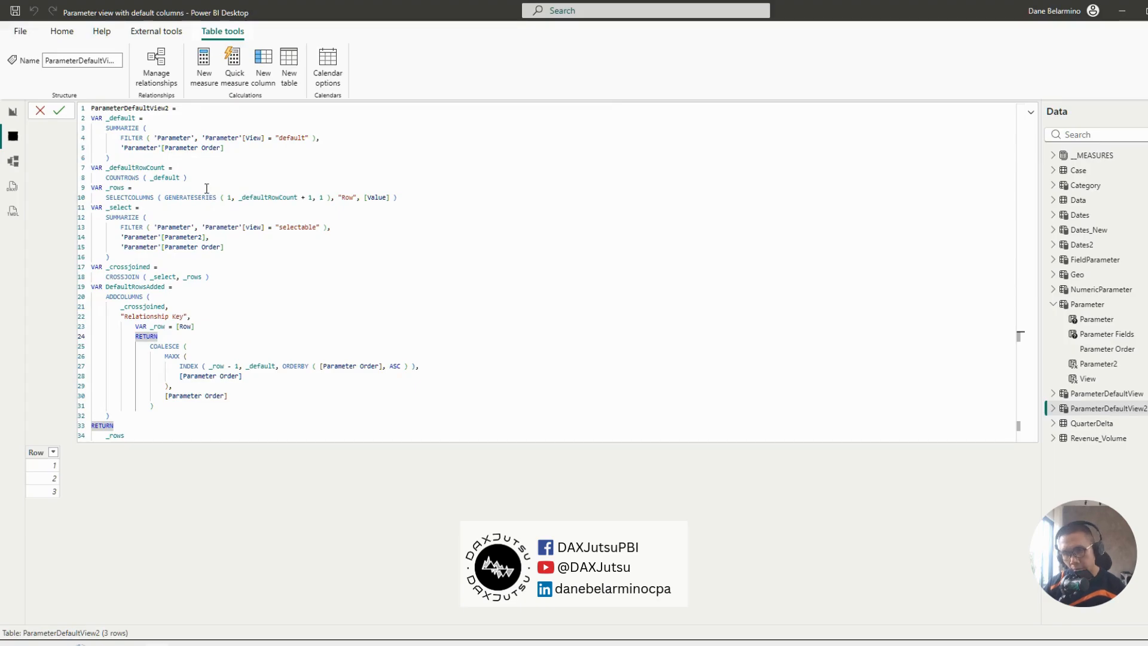
pyautogui.doubleClick(130, 207)
pyautogui.hotkey('ctrl', 'c')
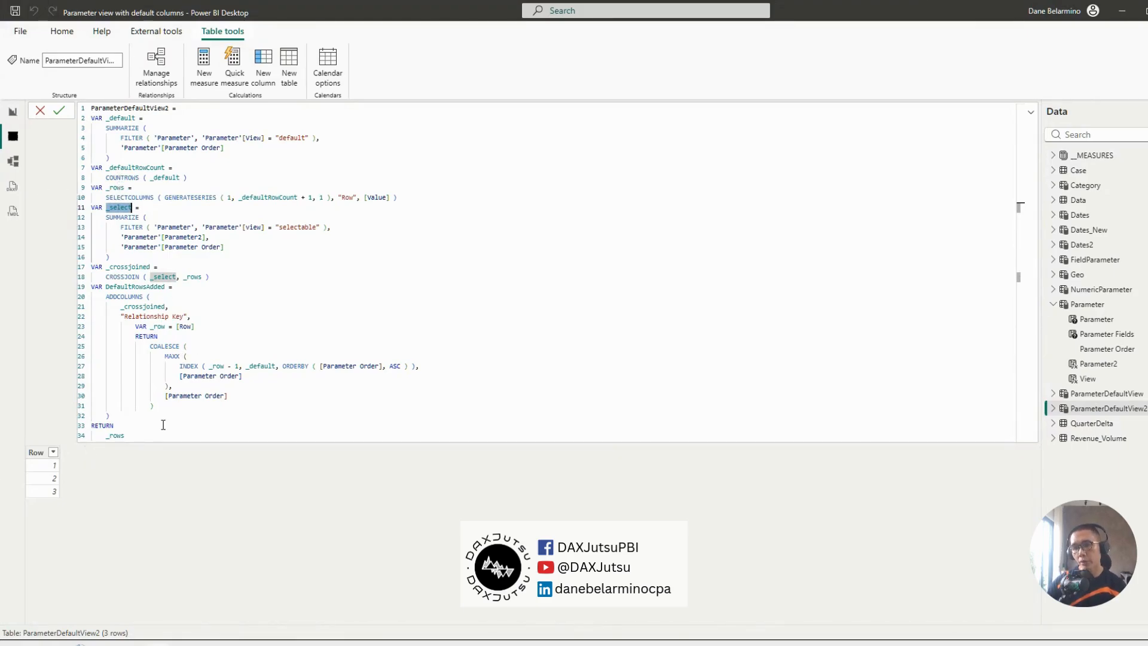
pyautogui.doubleClick(115, 435)
pyautogui.hotkey('ctrl', 'v')
pyautogui.press('Return')
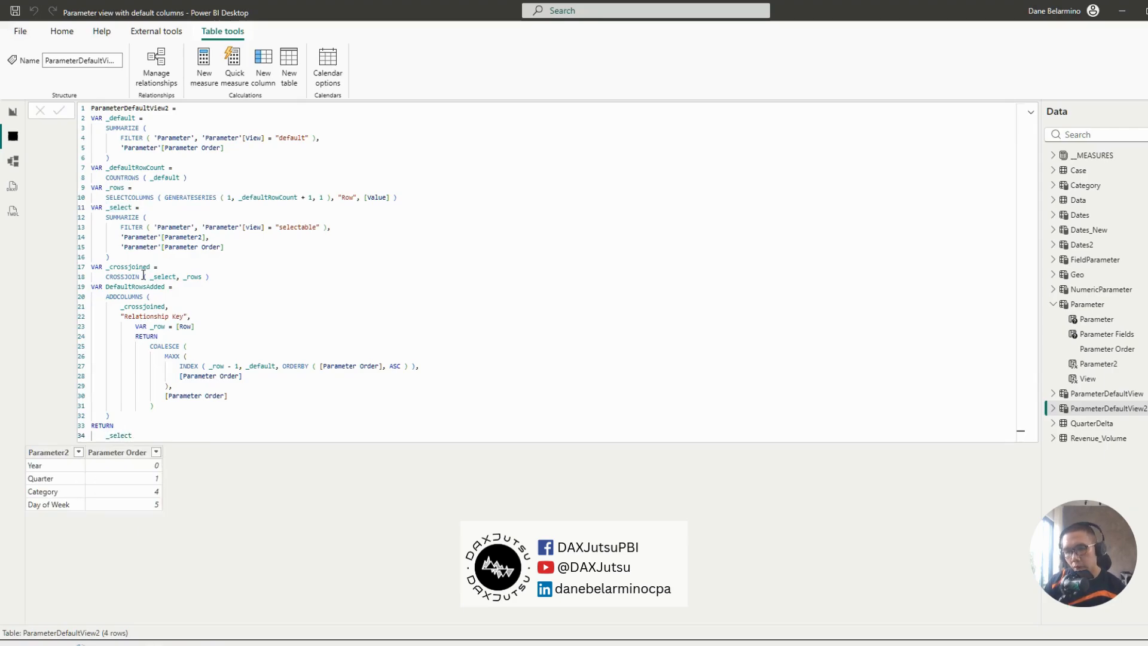
# Make ParameterDefaultView2 return _crossjoined instead of _select, commit the formula and view the full resulting table.
pyautogui.click(154, 262)
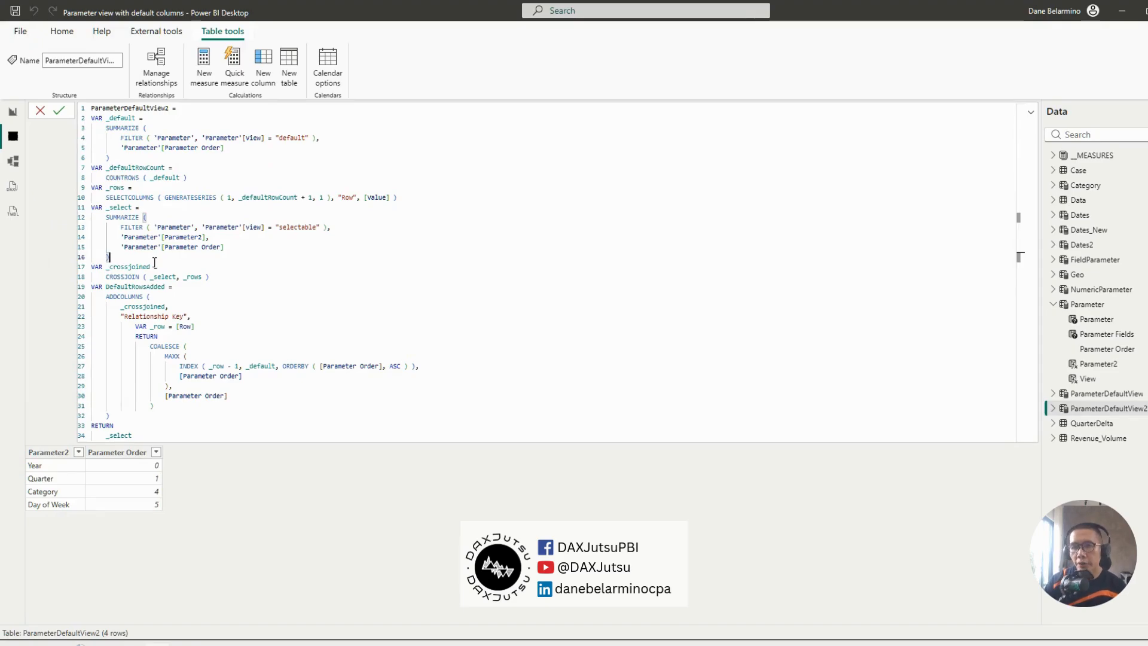
pyautogui.doubleClick(113, 187)
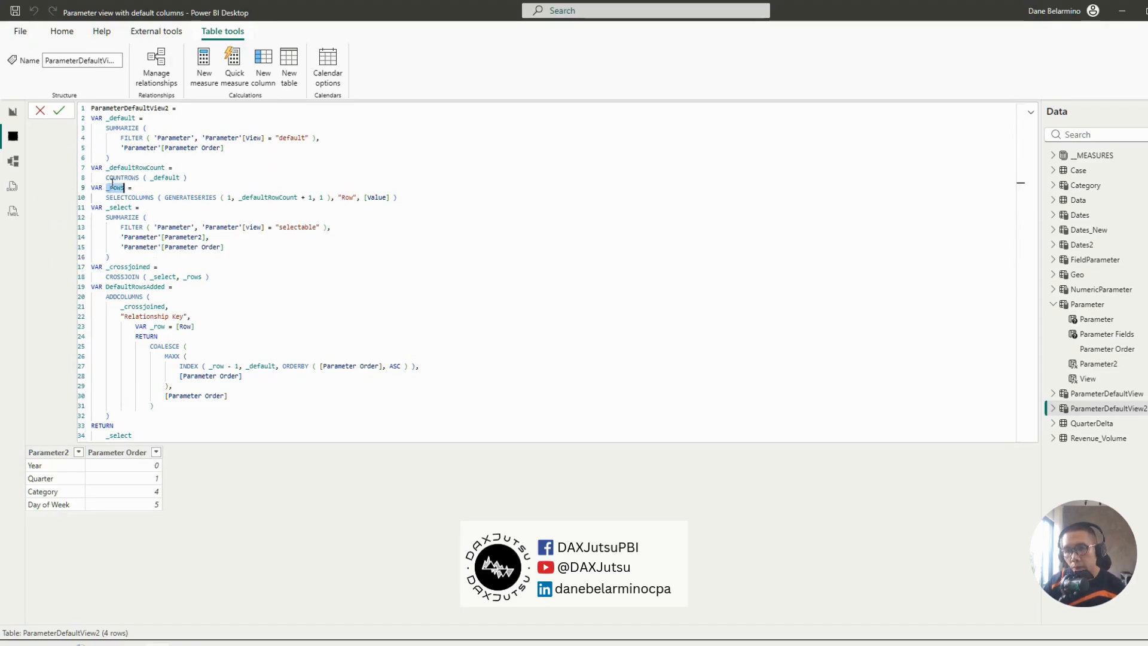
pyautogui.scroll(3, 112, 187)
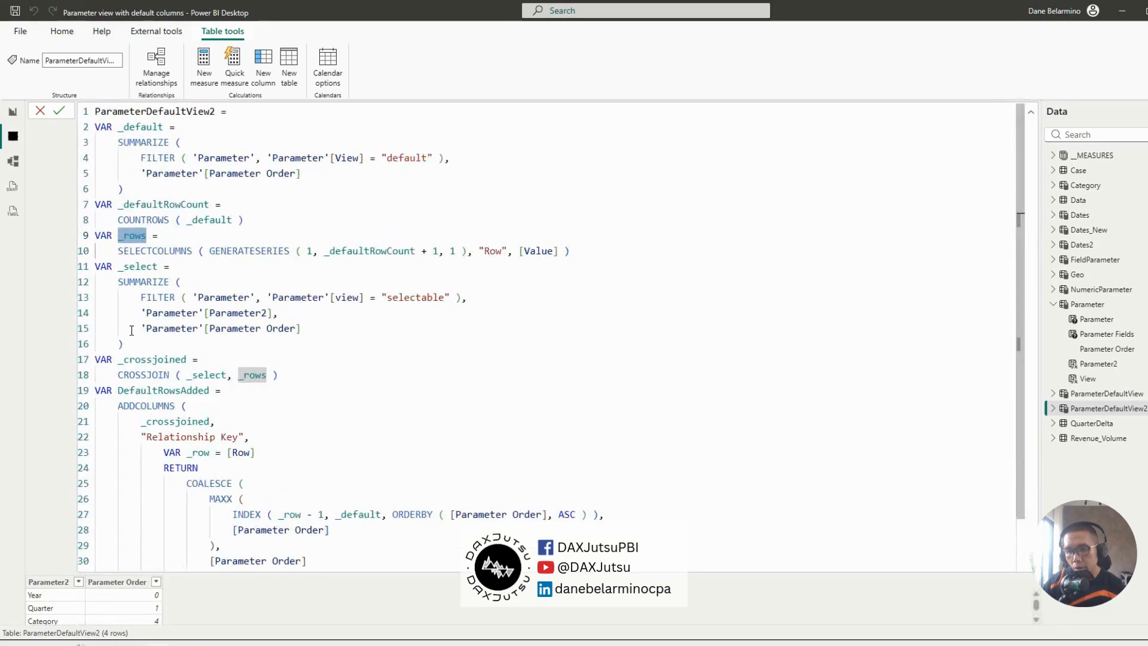
pyautogui.doubleClick(139, 266)
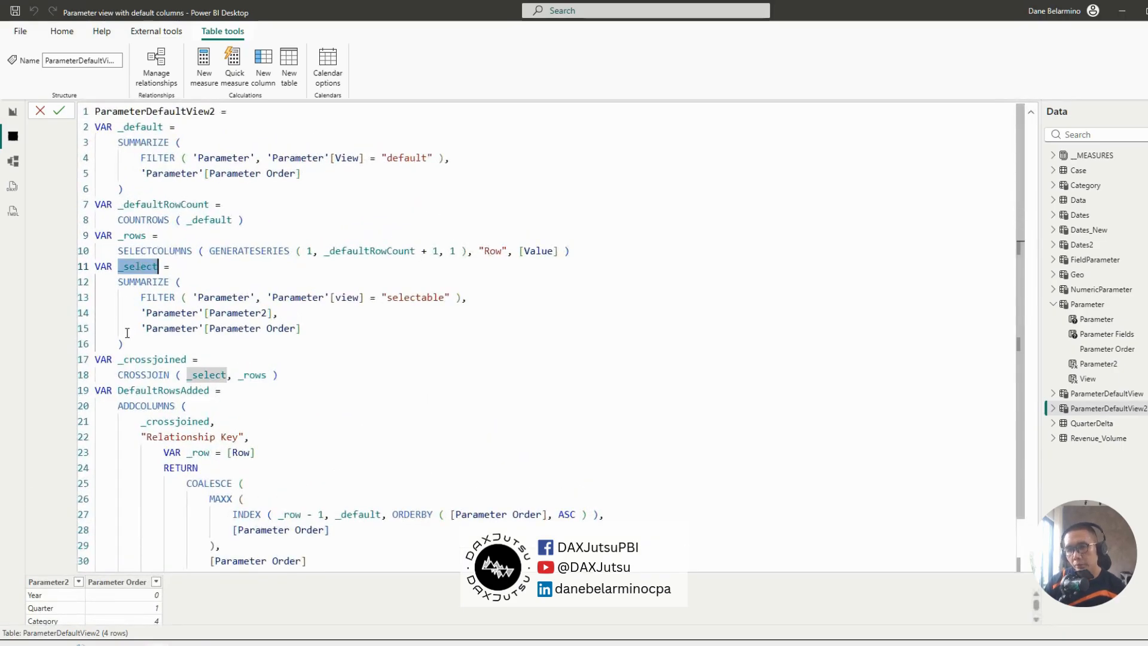
pyautogui.doubleClick(144, 359)
pyautogui.hotkey('ctrl', 'c')
pyautogui.scroll(-1, 165, 349)
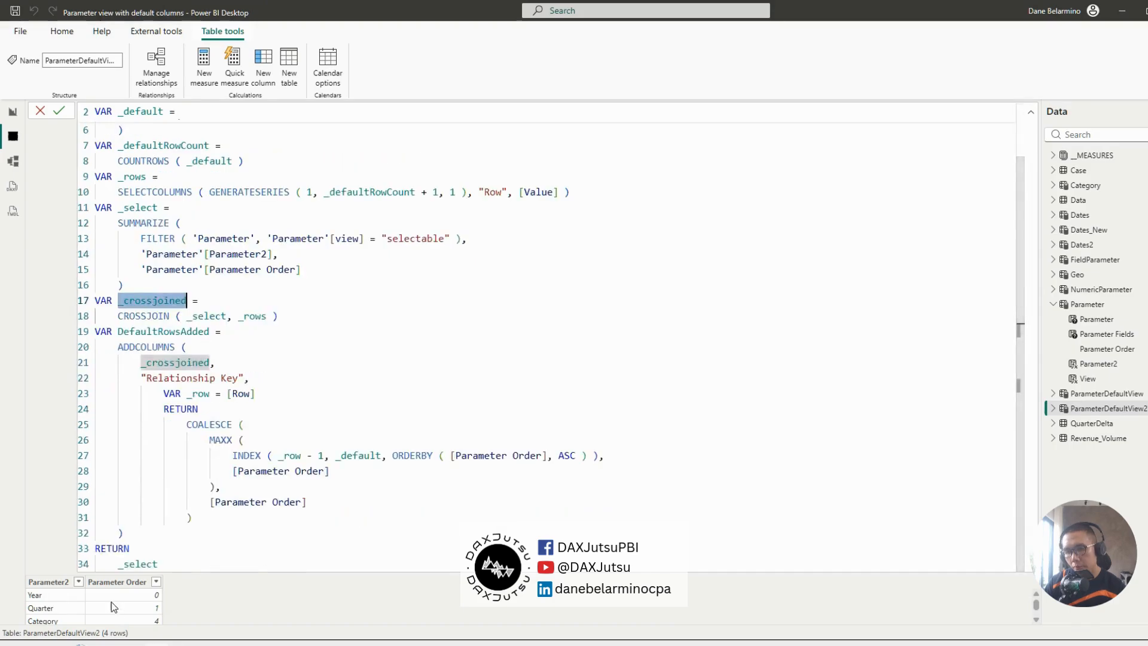
pyautogui.doubleClick(137, 564)
pyautogui.hotkey('ctrl', 'v')
pyautogui.press('Return')
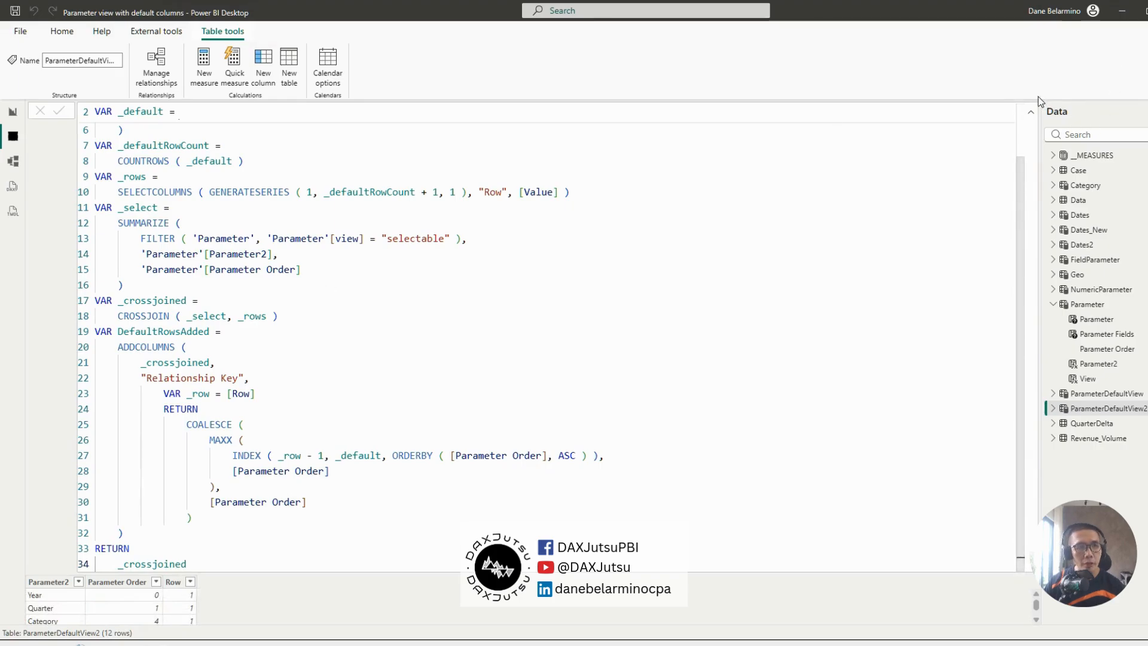
pyautogui.click(1031, 112)
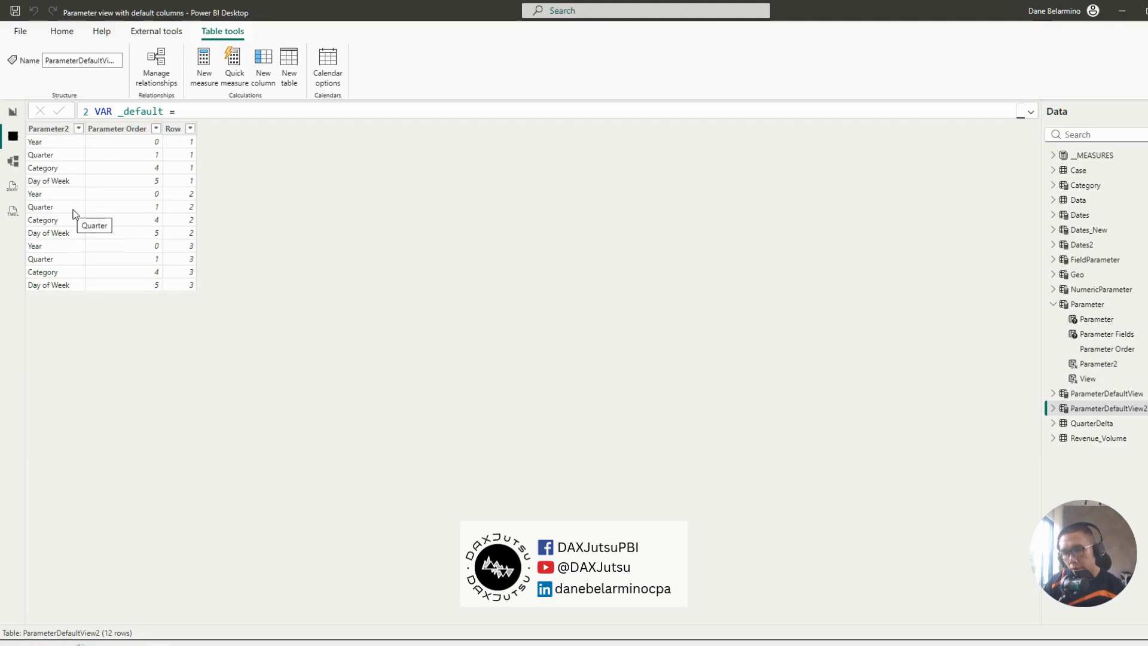
# Examine the ADDCOLUMNS expression of the DefaultRowsAdded variable, including the "Relationship Key" column name and its COALESCE logic.
pyautogui.click(1029, 113)
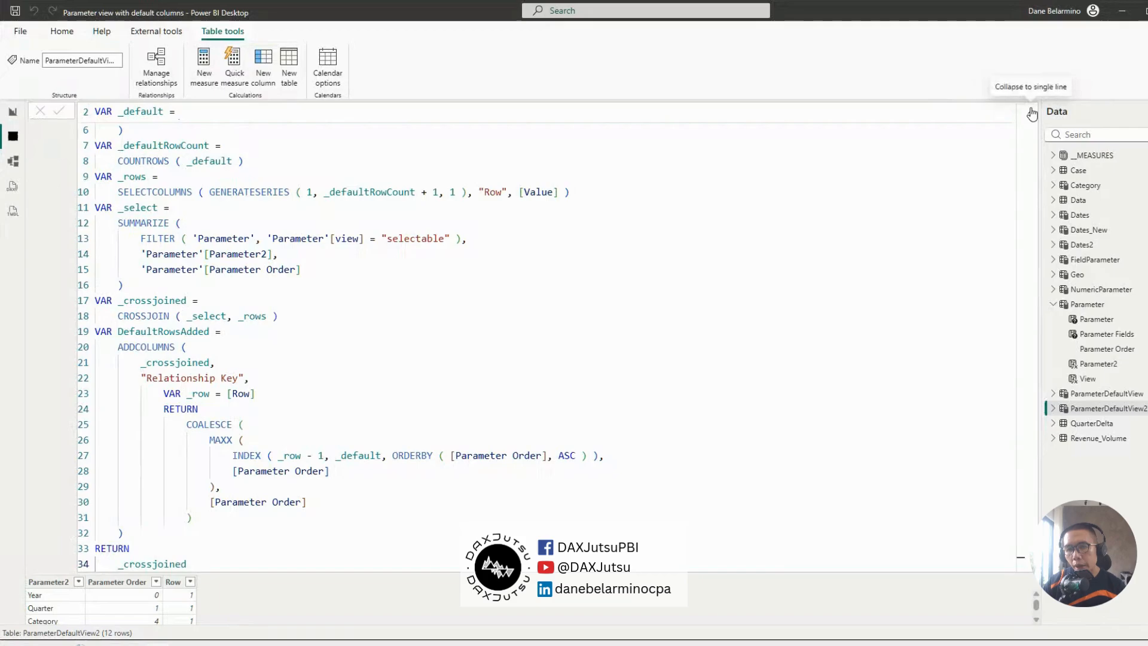
pyautogui.click(257, 351)
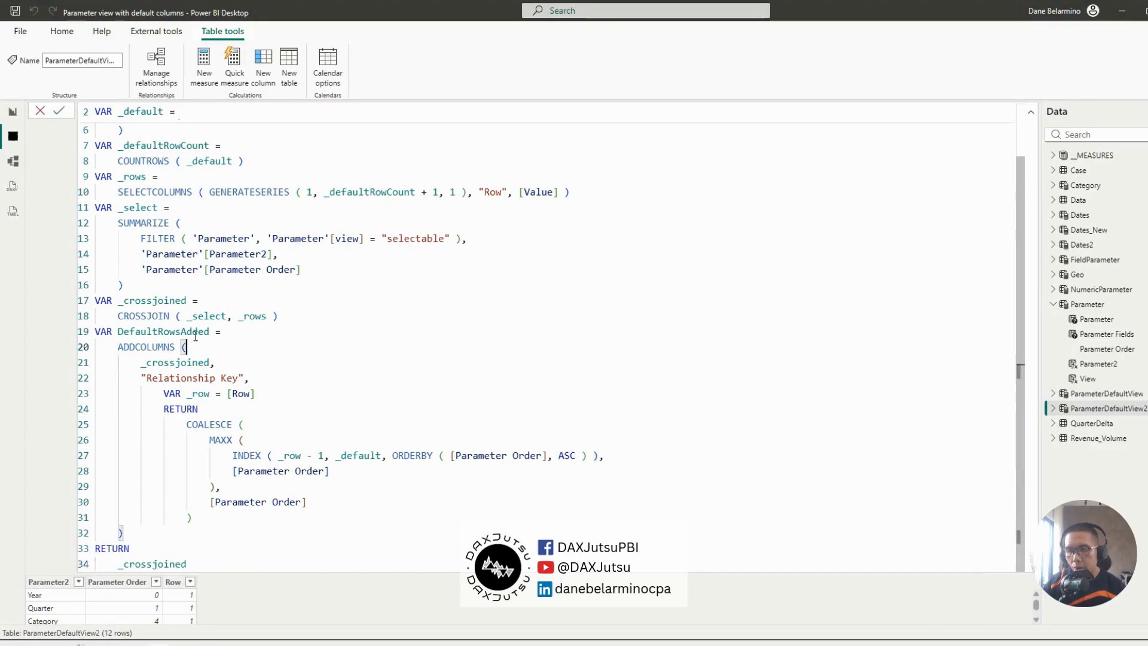
pyautogui.doubleClick(134, 347)
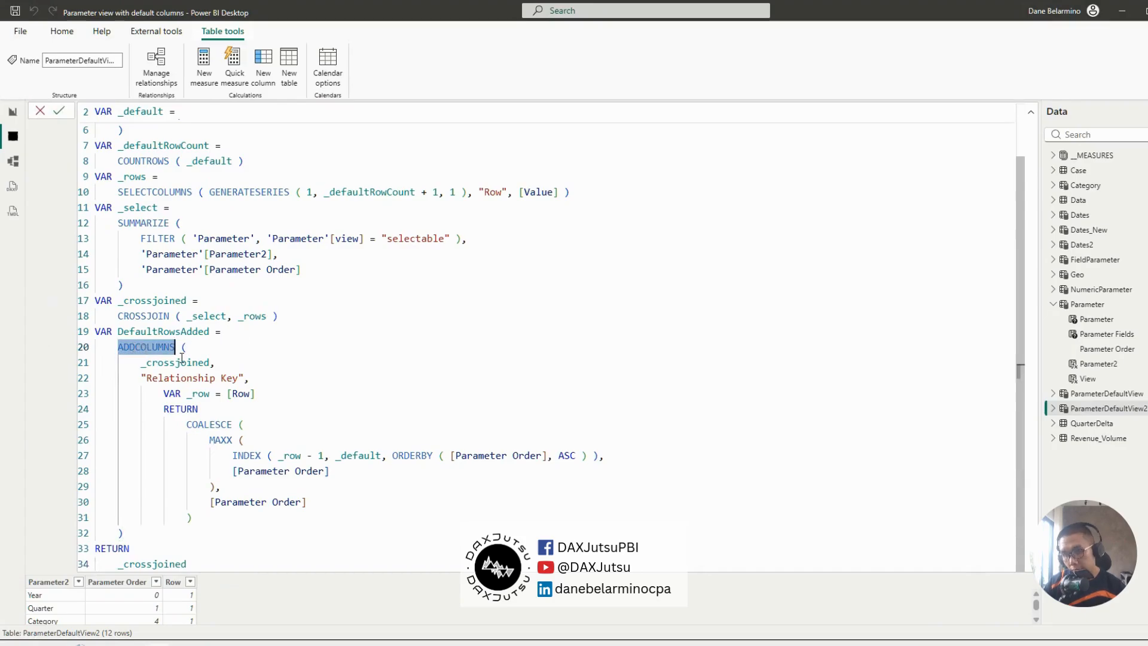
pyautogui.moveTo(139, 378); pyautogui.dragTo(259, 372)
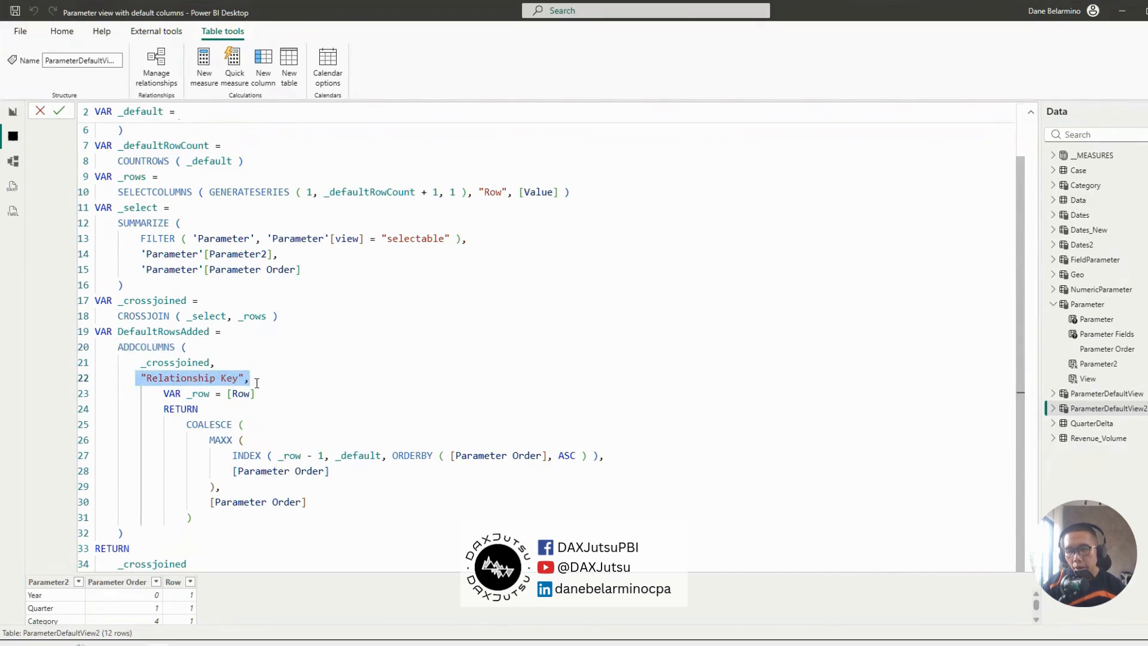
pyautogui.click(199, 392)
pyautogui.click(169, 394)
pyautogui.moveTo(168, 395); pyautogui.dragTo(197, 519)
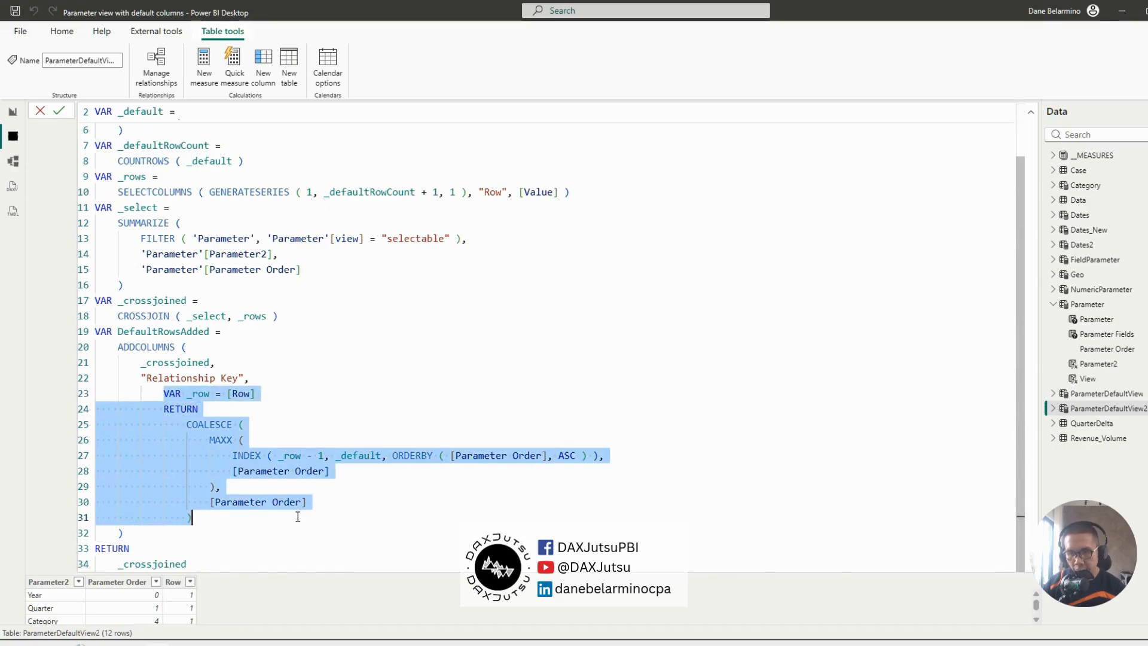
pyautogui.click(273, 359)
# Make ParameterDefaultView2 return DefaultRowsAdded, commit the formula and check the resulting rows alongside the DAX.
pyautogui.click(164, 346)
pyautogui.click(165, 332)
pyautogui.doubleClick(165, 332)
pyautogui.hotkey('ctrl', 'c')
pyautogui.doubleClick(173, 565)
pyautogui.hotkey('ctrl', 'v')
pyautogui.press('Return')
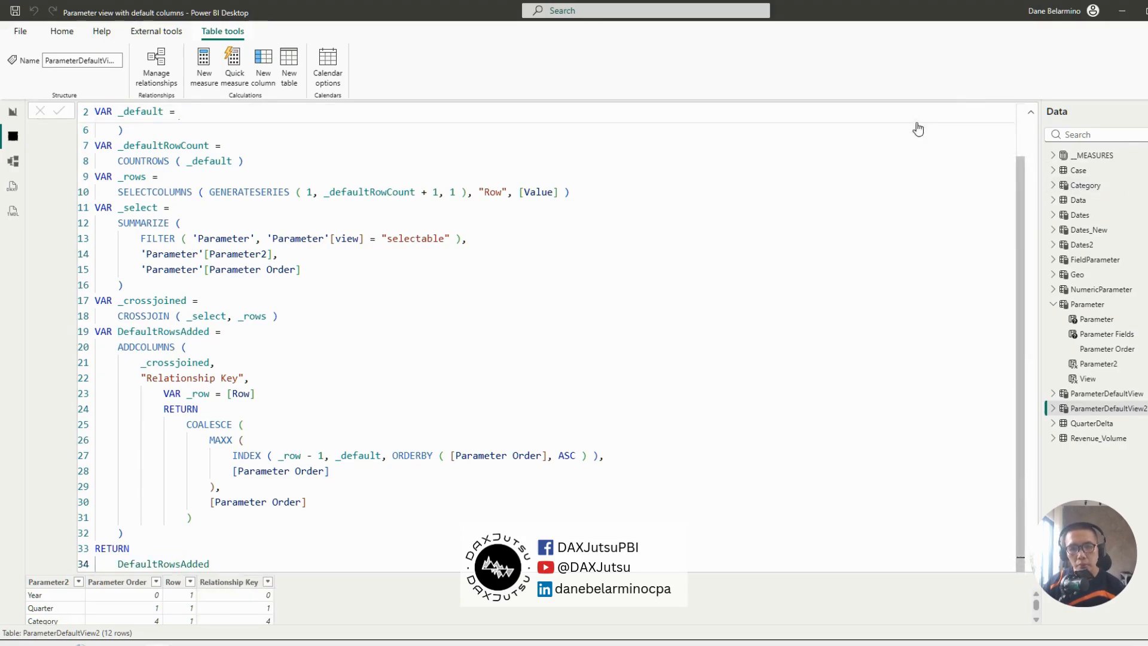
pyautogui.click(1030, 113)
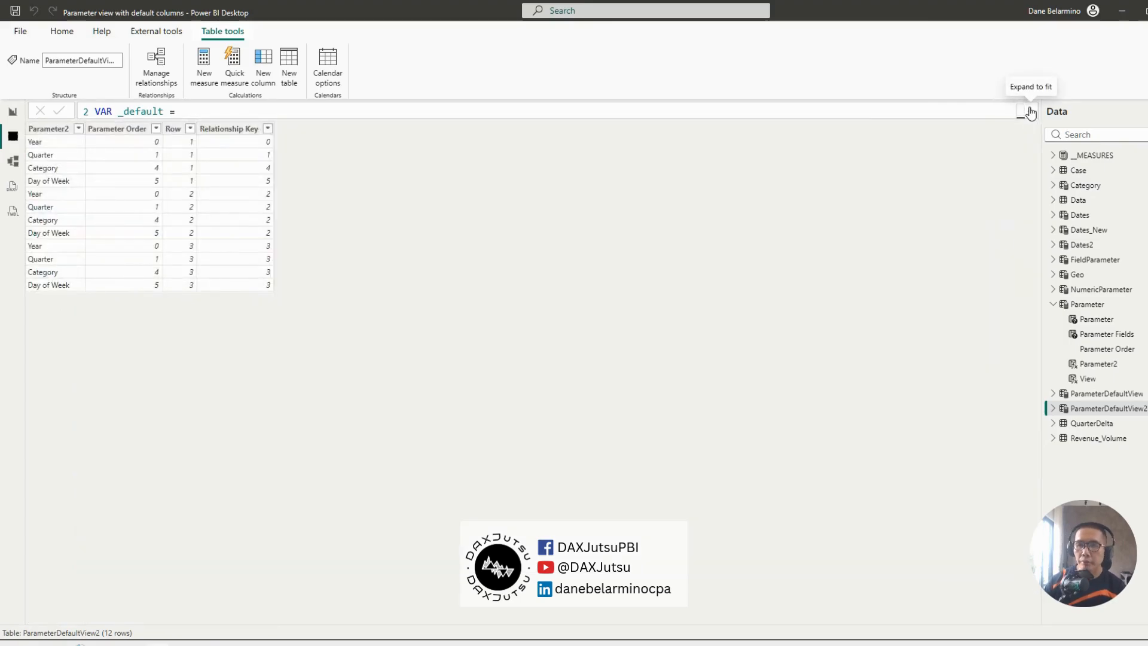
pyautogui.click(1030, 113)
pyautogui.click(1031, 113)
pyautogui.click(1031, 113)
pyautogui.click(1031, 113)
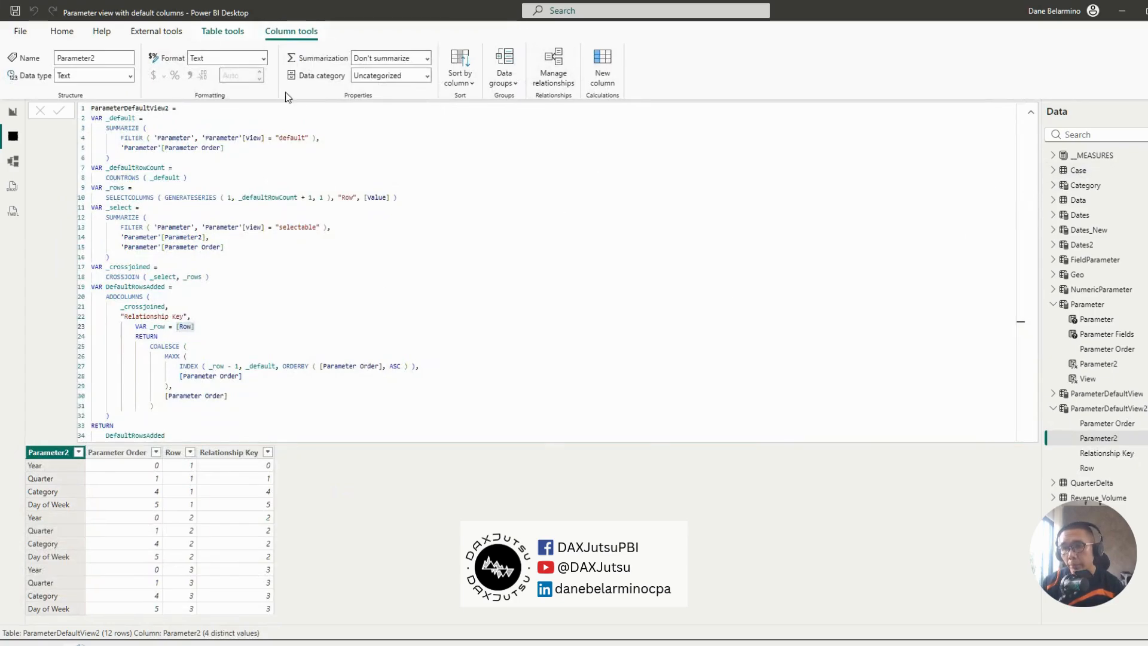
# Switch to the model view, uncover the diagram and move the ParameterDefaultView table up and closer to the Parameter table.
pyautogui.click(13, 161)
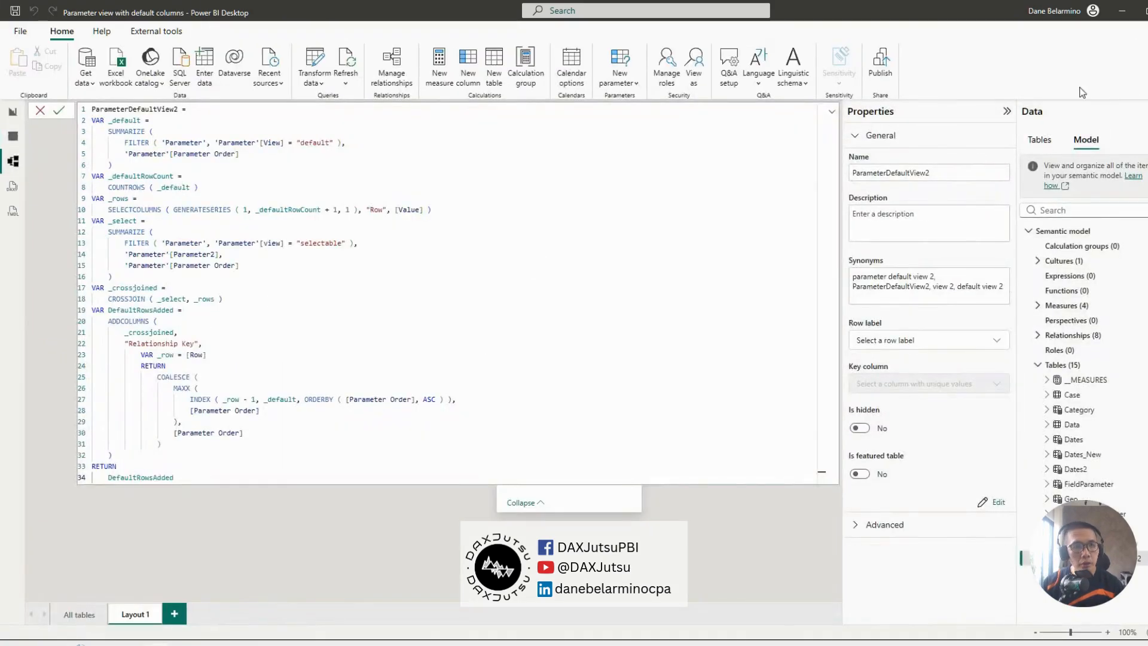
pyautogui.click(832, 112)
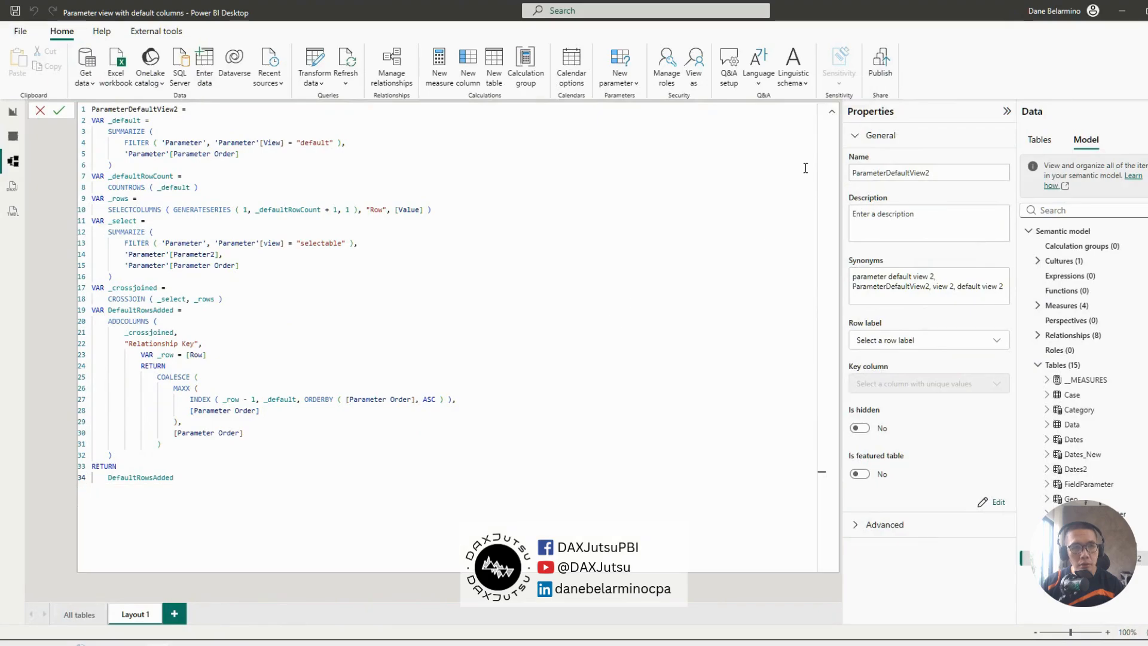
pyautogui.click(832, 112)
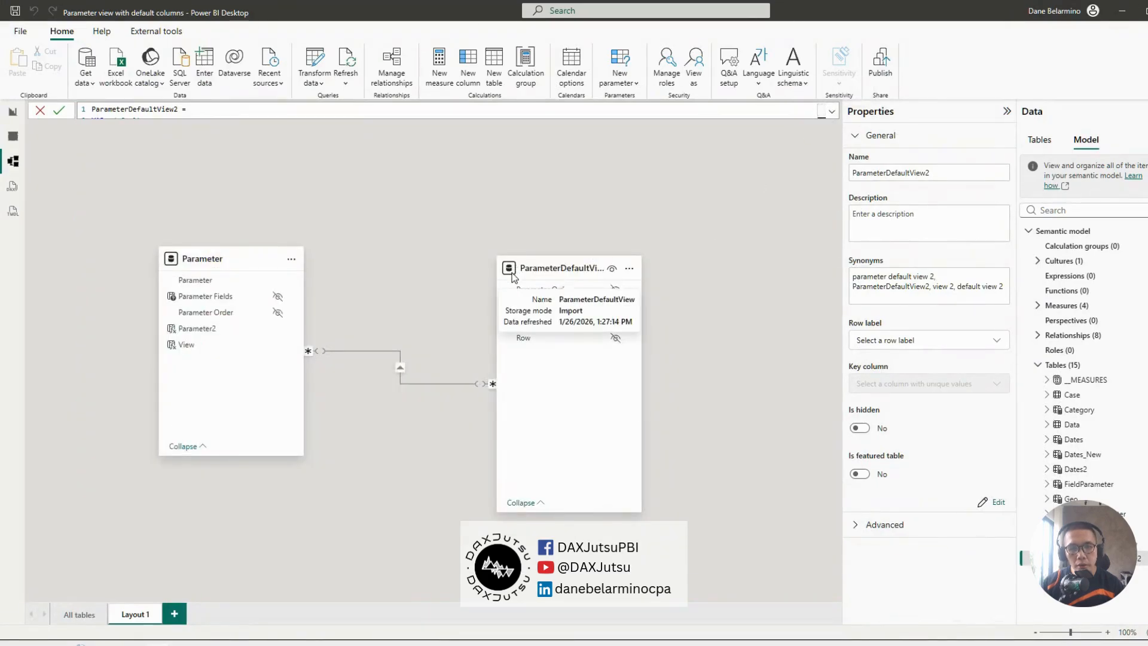
pyautogui.moveTo(512, 275); pyautogui.dragTo(441, 165)
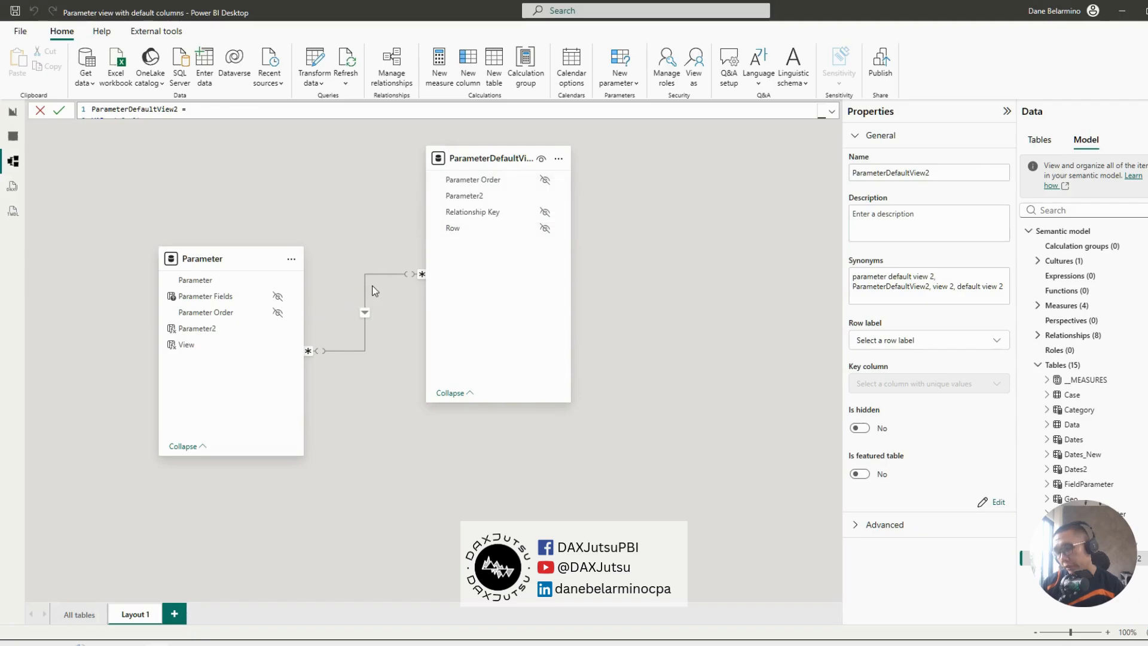
# Inspect the settings of the relationship between Parameter[Parameter Order] and ParameterDefaultView[Relationship Key], then close the editor without changes.
pyautogui.click(387, 274)
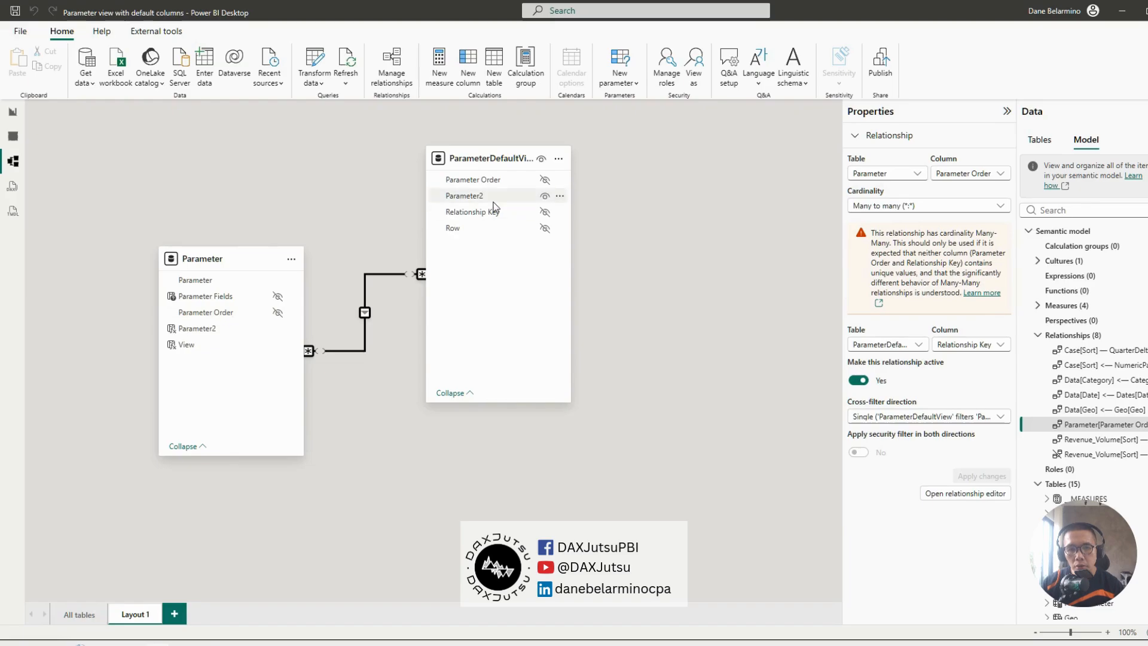
pyautogui.moveTo(510, 152); pyautogui.dragTo(462, 150)
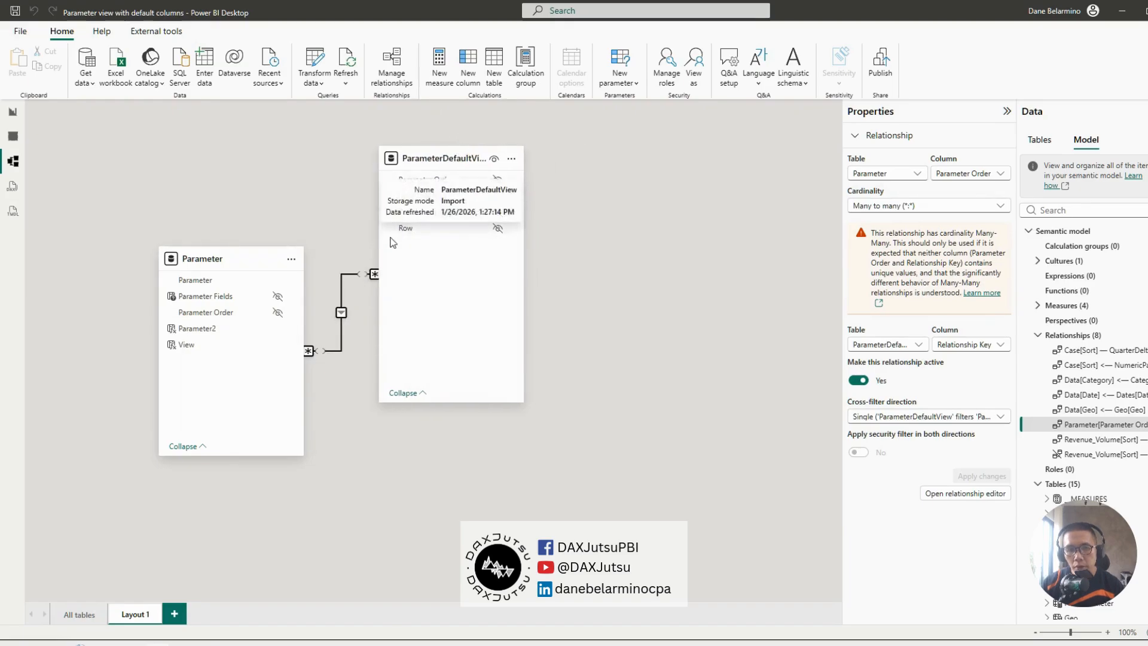
pyautogui.doubleClick(344, 286)
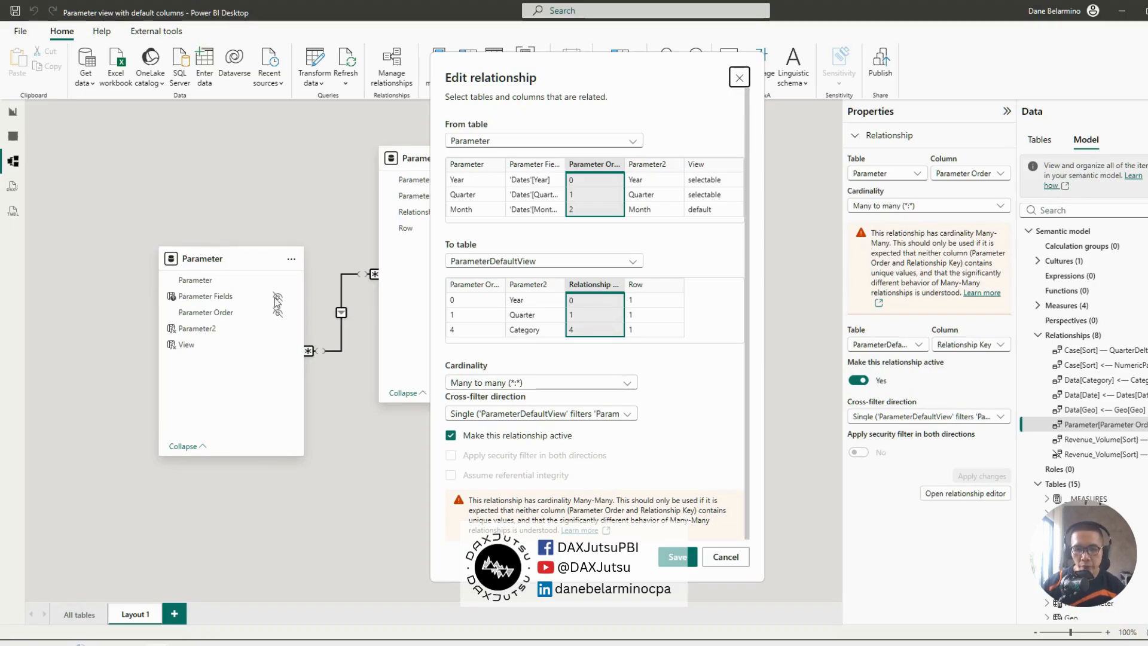
pyautogui.press('Escape')
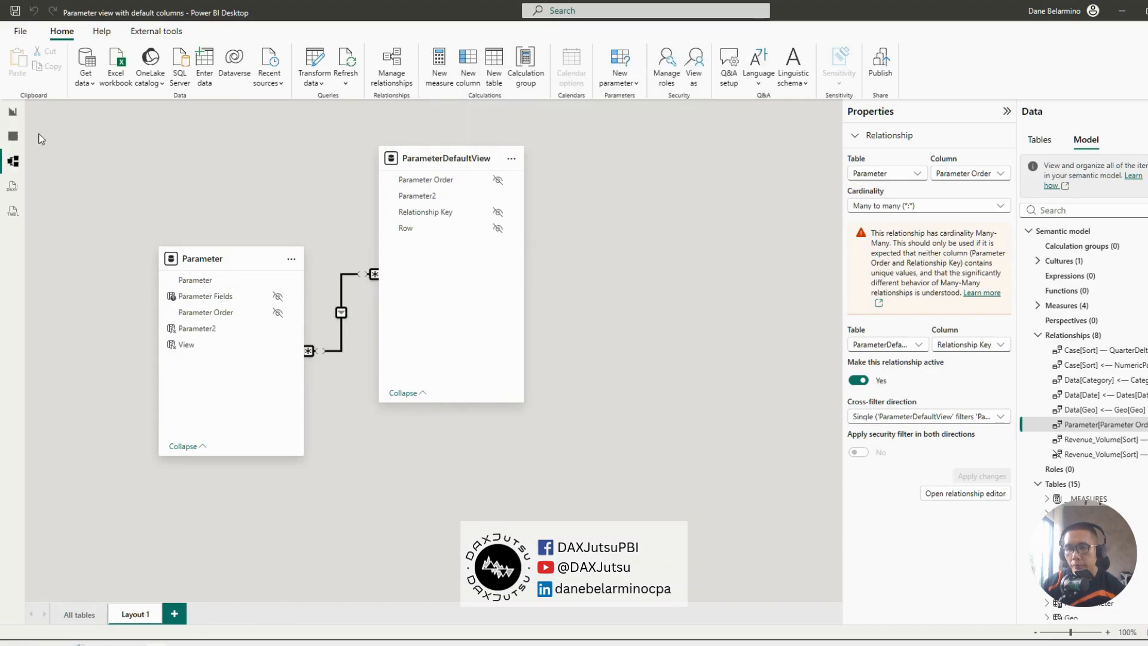
# Return to the table view and filter the Parameter2 column of ParameterDefaultView2 to Category only, showing the filtered rows in full.
pyautogui.click(13, 137)
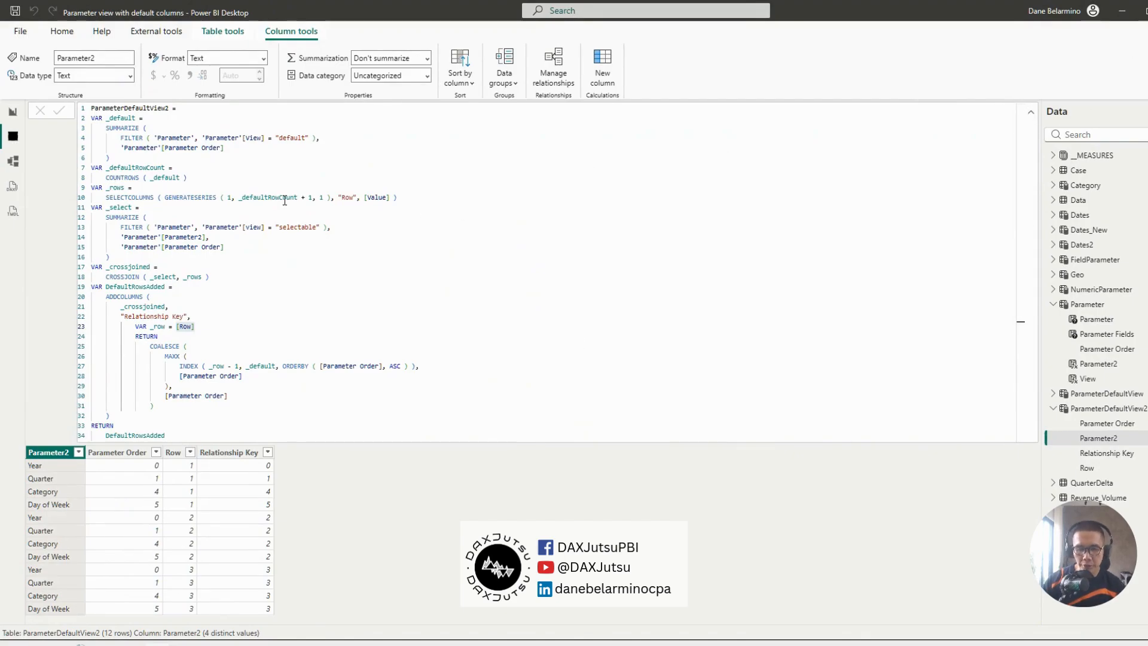
pyautogui.moveTo(299, 198); pyautogui.dragTo(312, 197)
pyautogui.click(312, 202)
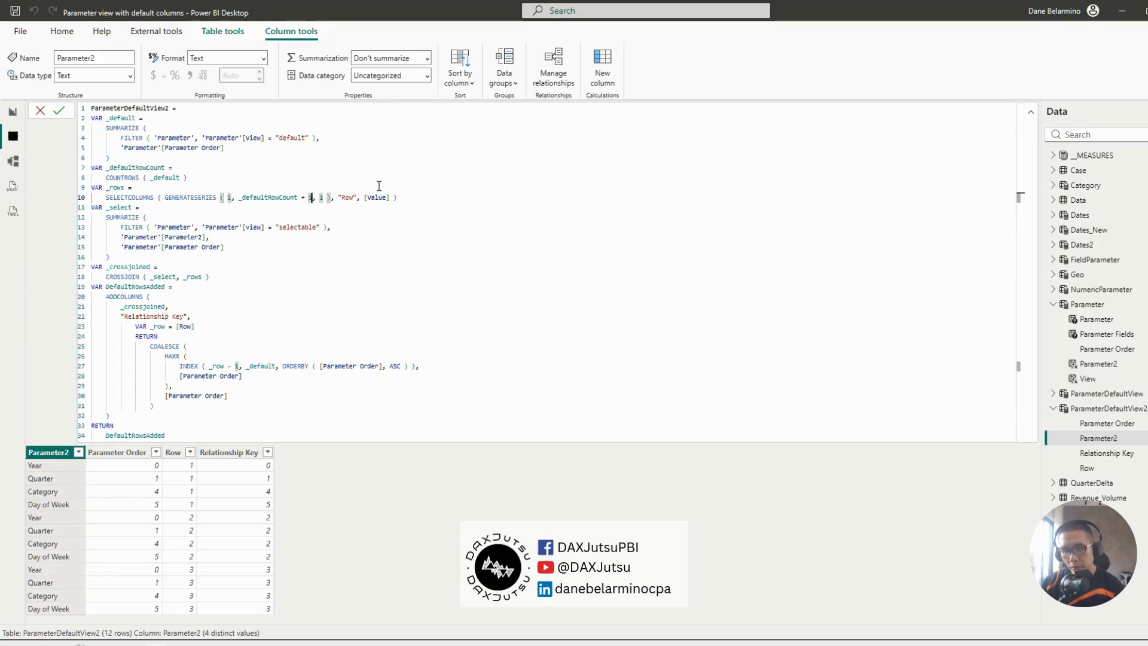
pyautogui.click(78, 452)
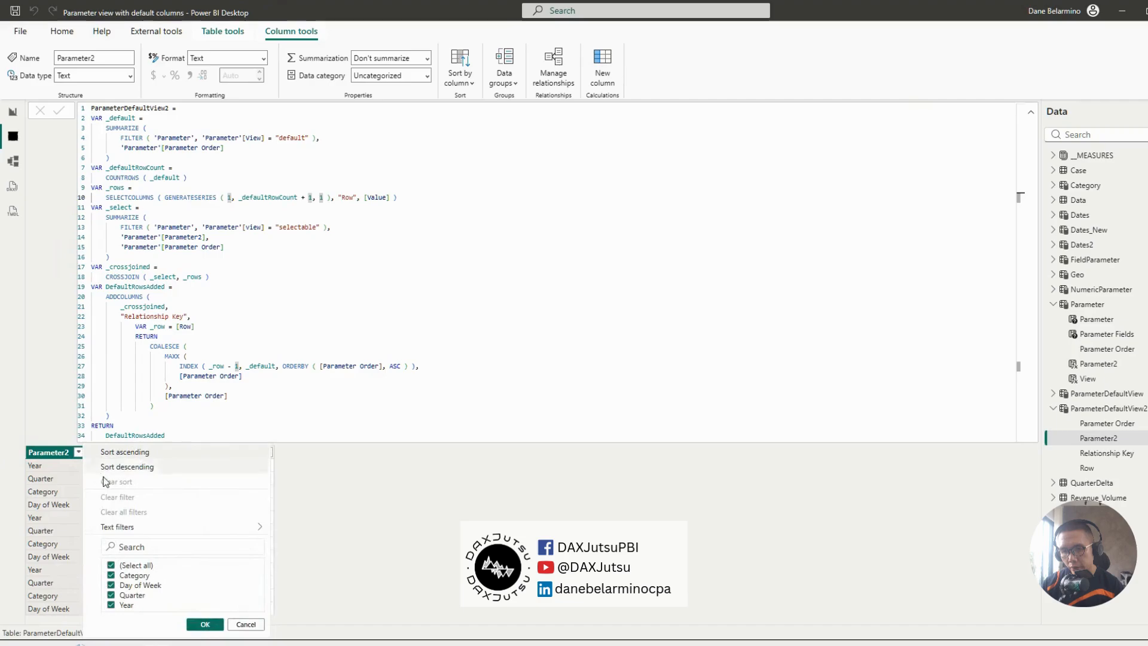
pyautogui.click(134, 565)
pyautogui.click(134, 576)
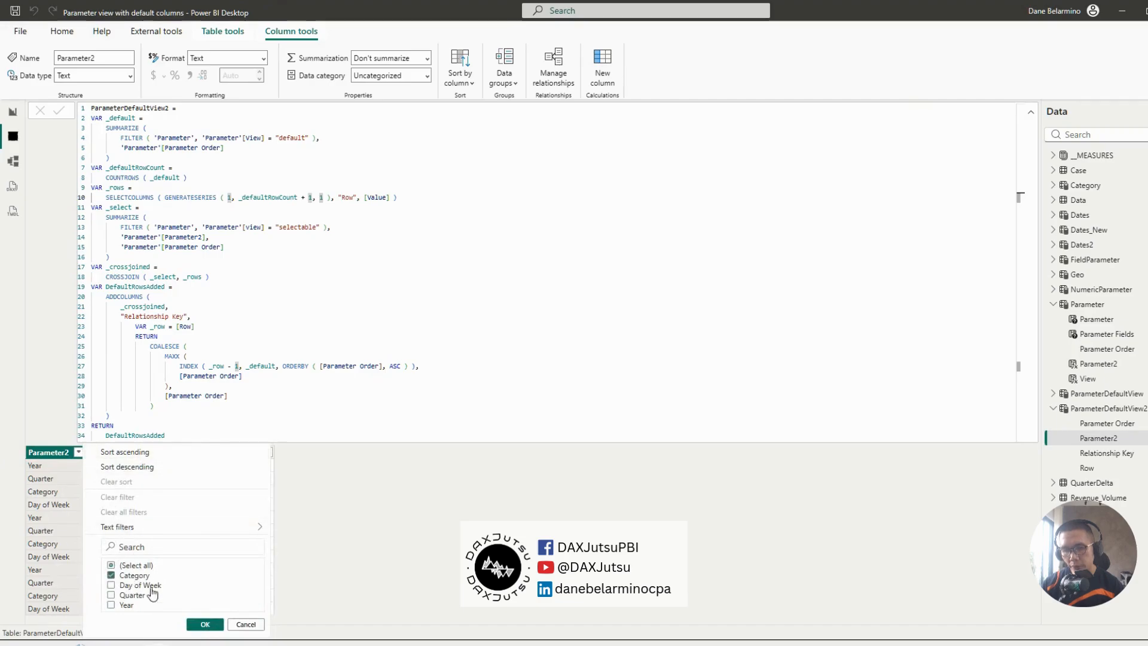
pyautogui.click(204, 624)
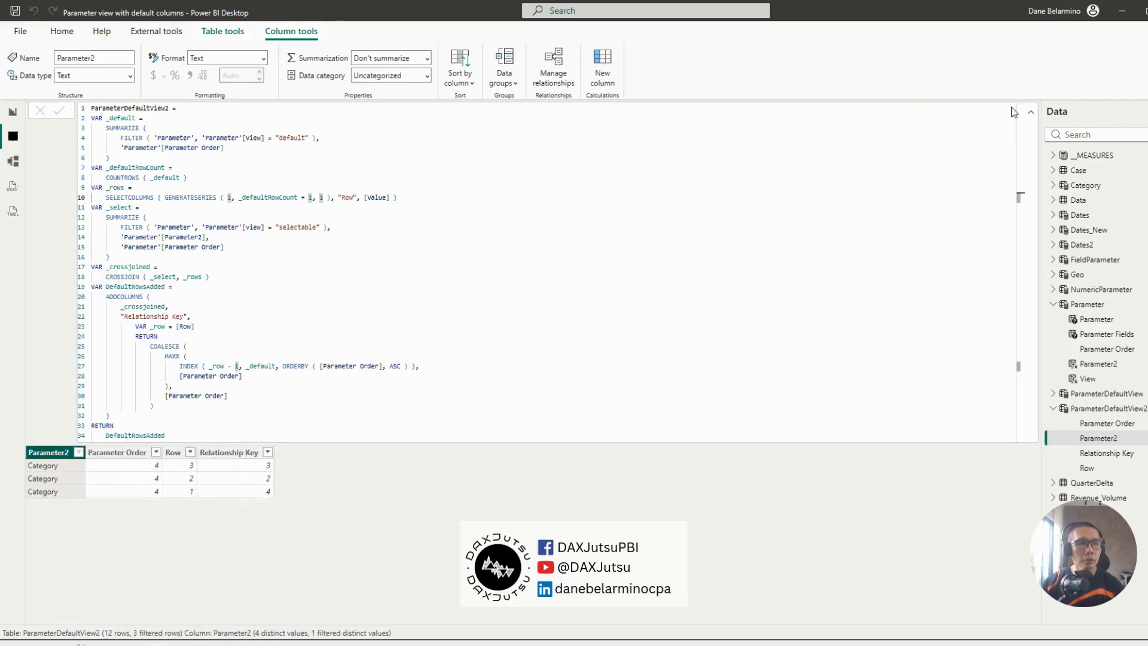
pyautogui.click(1030, 112)
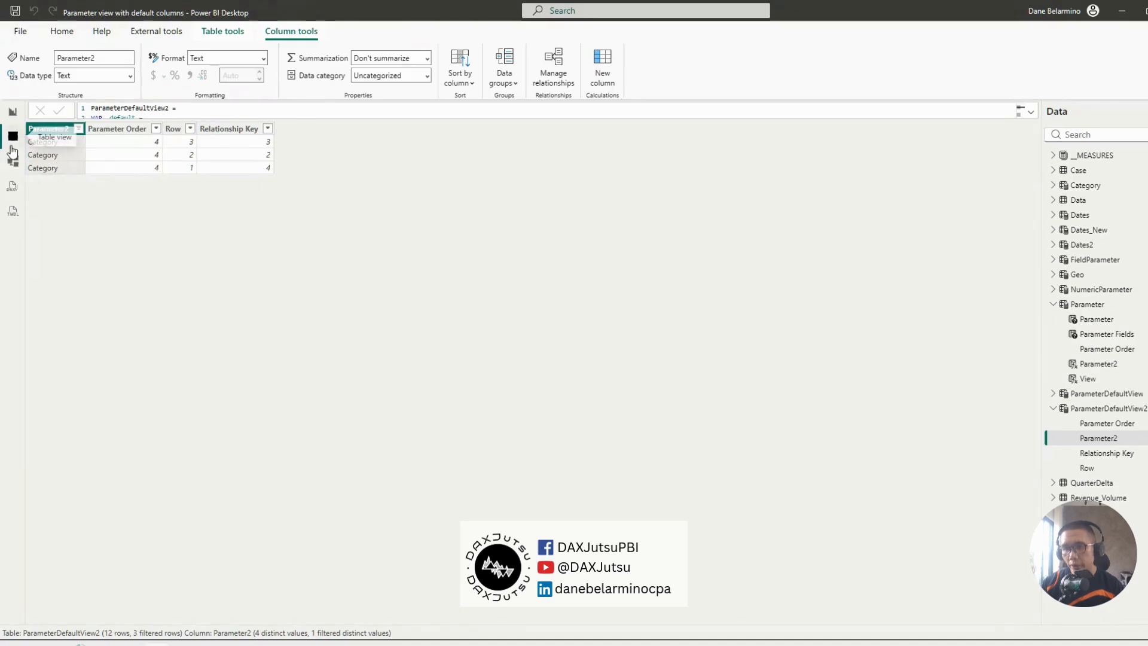
# Open the Parameter table's data and examine its Category row.
pyautogui.click(1088, 304)
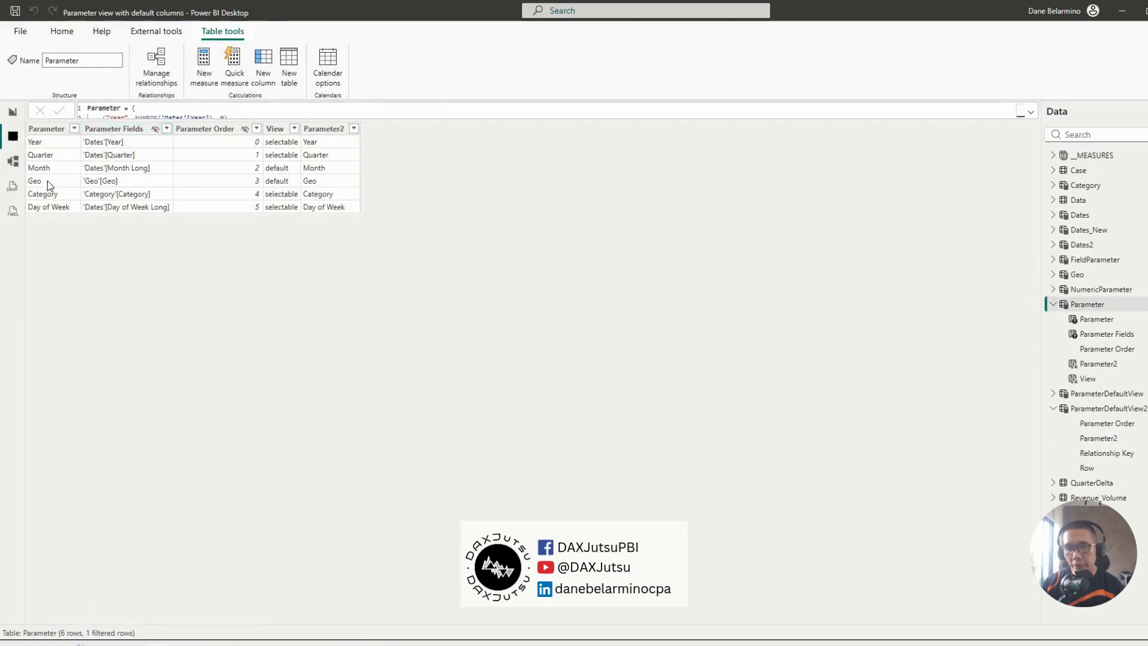
pyautogui.click(59, 196)
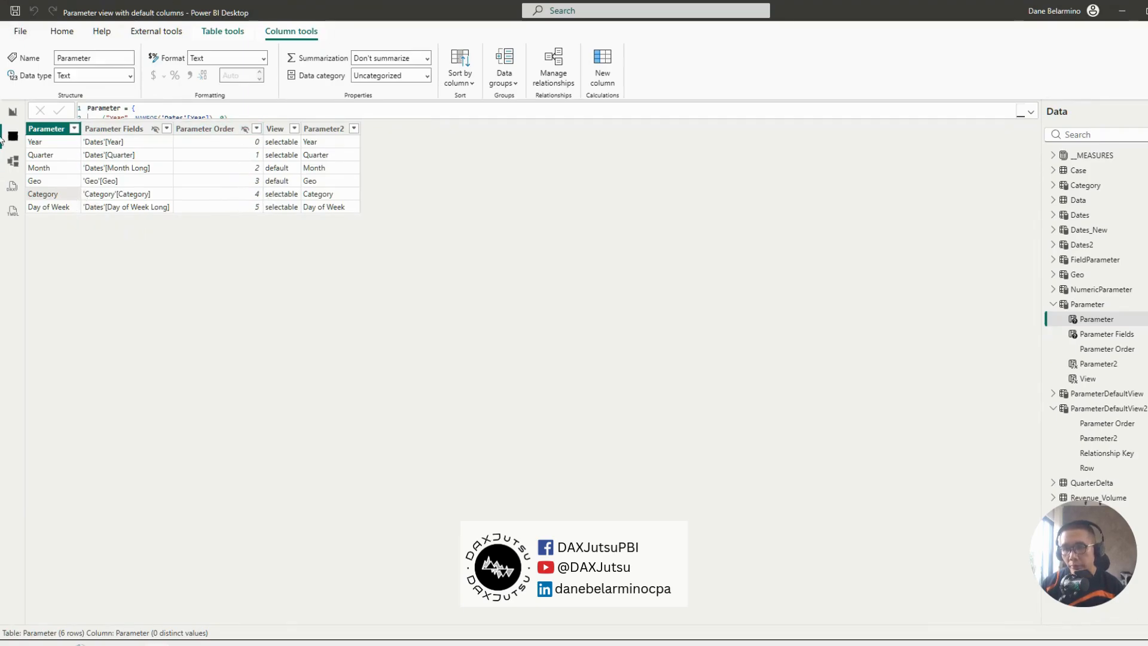
# Compare the Category rows of ParameterDefaultView2 with the Parameter table's rows, checking the relationship between the two tables in the model view.
pyautogui.click(1096, 394)
pyautogui.click(1084, 409)
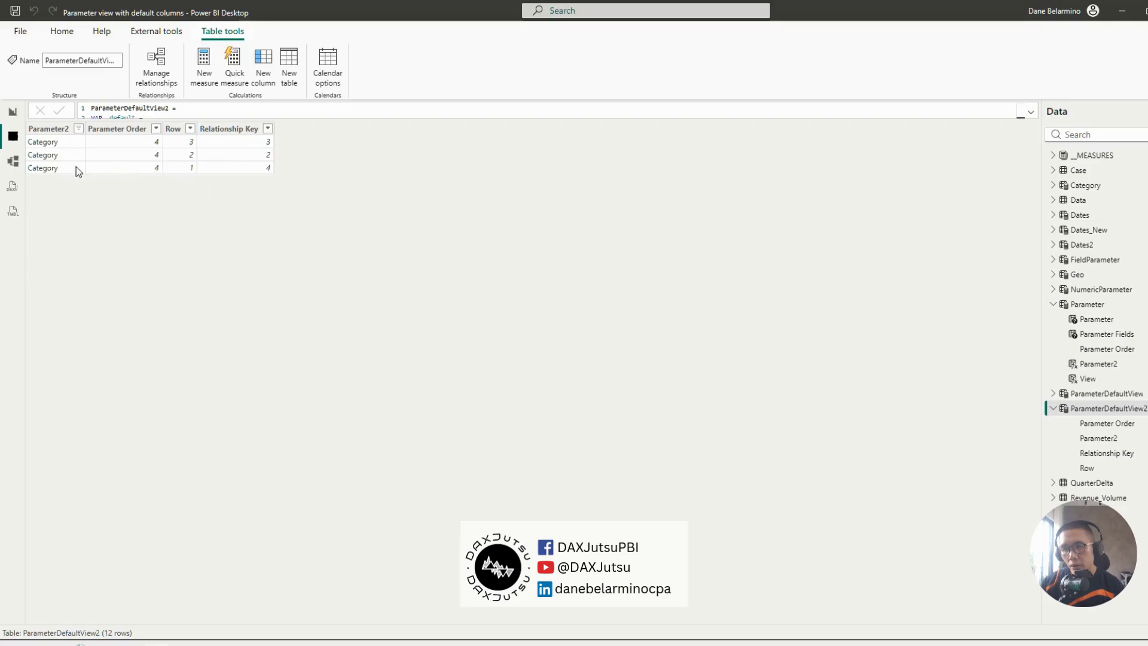
pyautogui.click(13, 161)
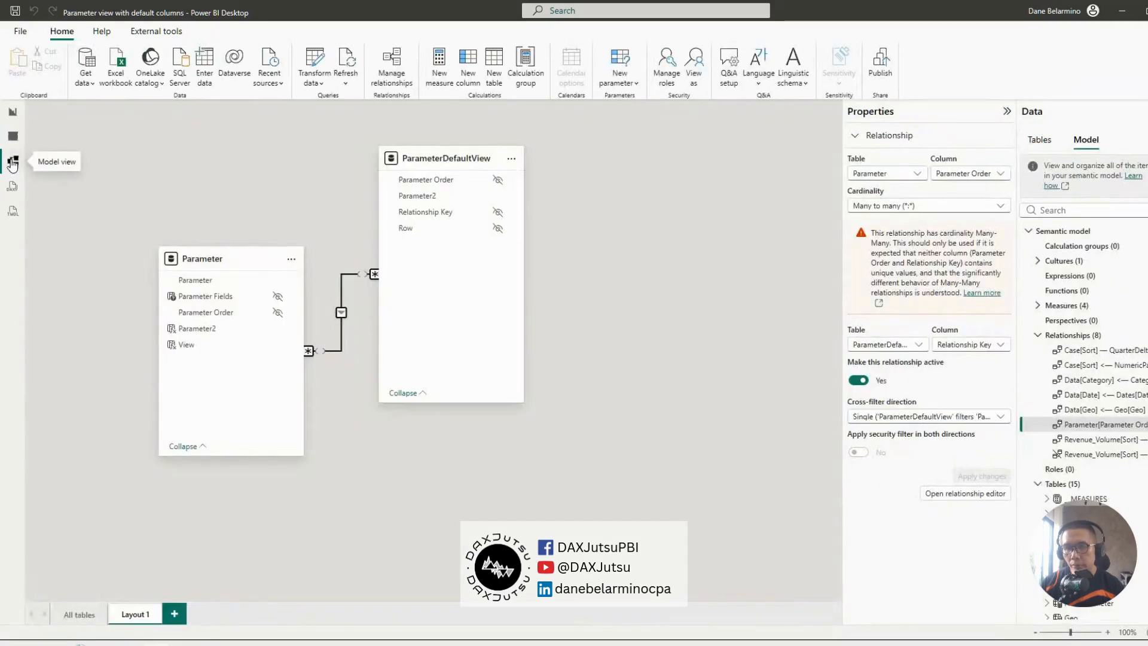
pyautogui.click(13, 135)
pyautogui.click(1099, 304)
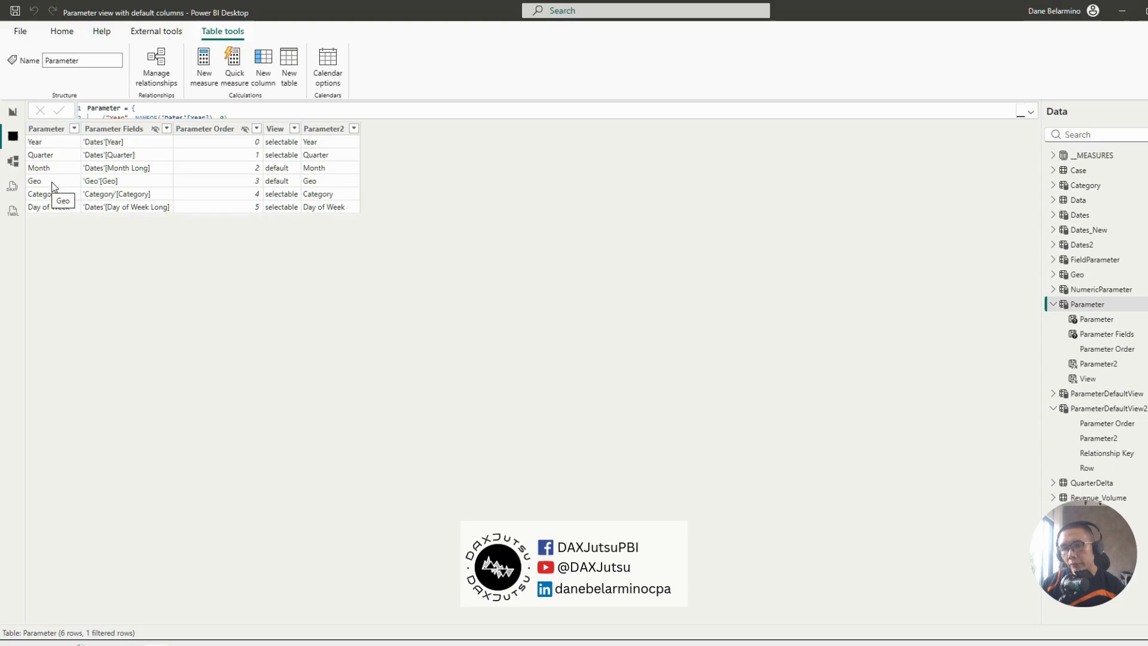
pyautogui.click(14, 162)
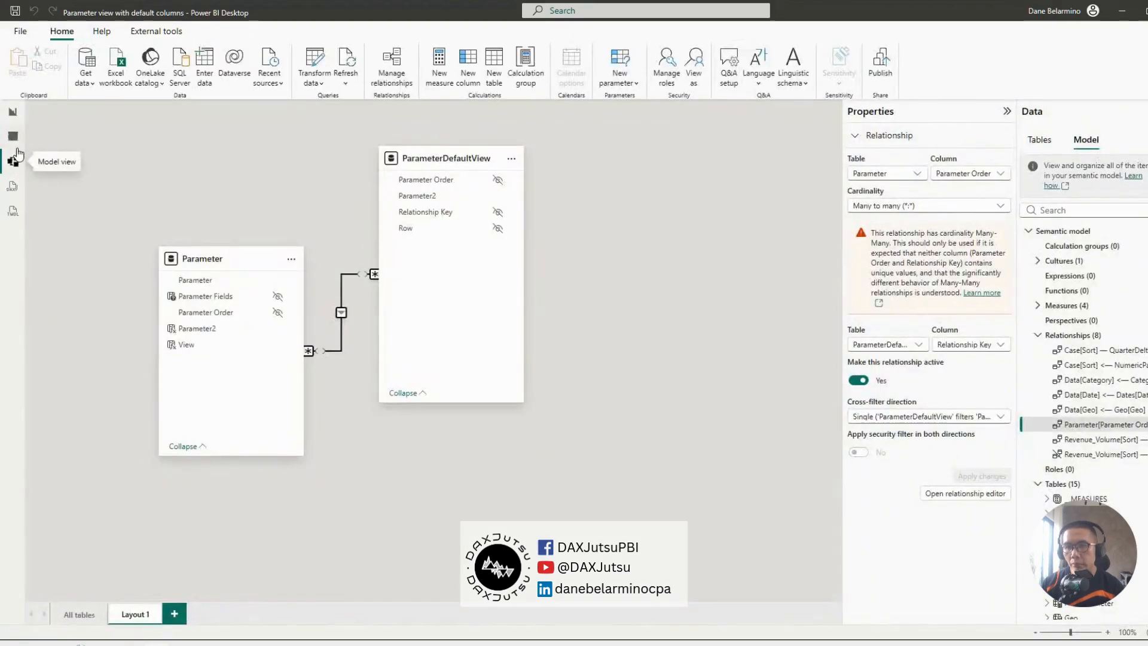
pyautogui.click(13, 137)
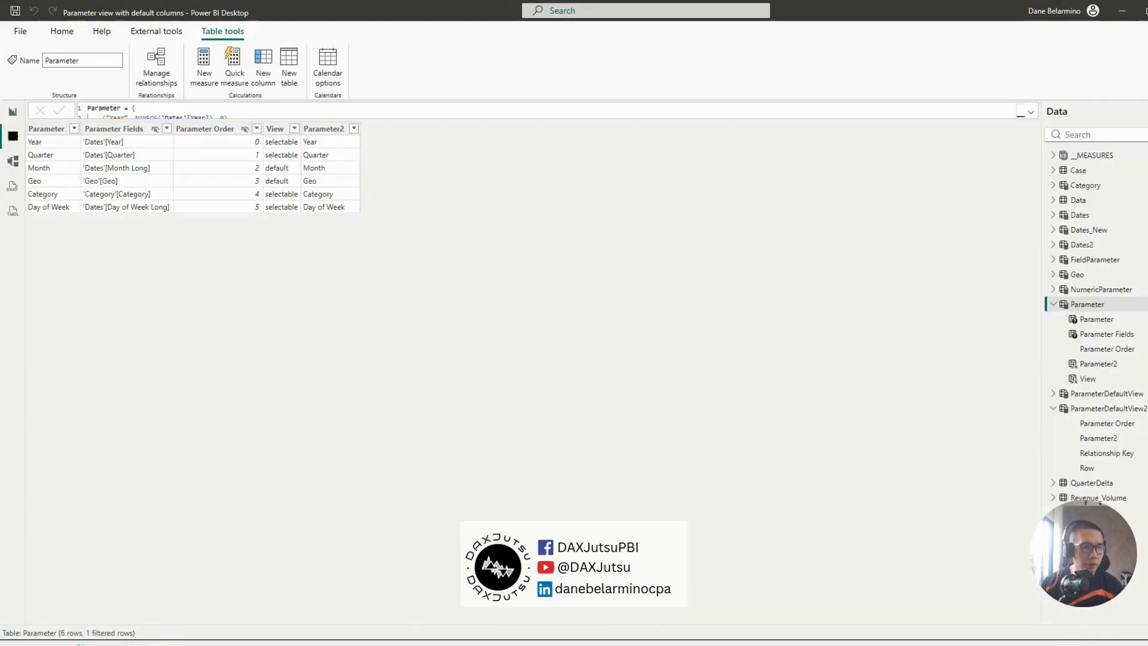
# Reopen the ParameterDefaultView2 data and clear the filter on its Parameter2 column.
pyautogui.click(1089, 409)
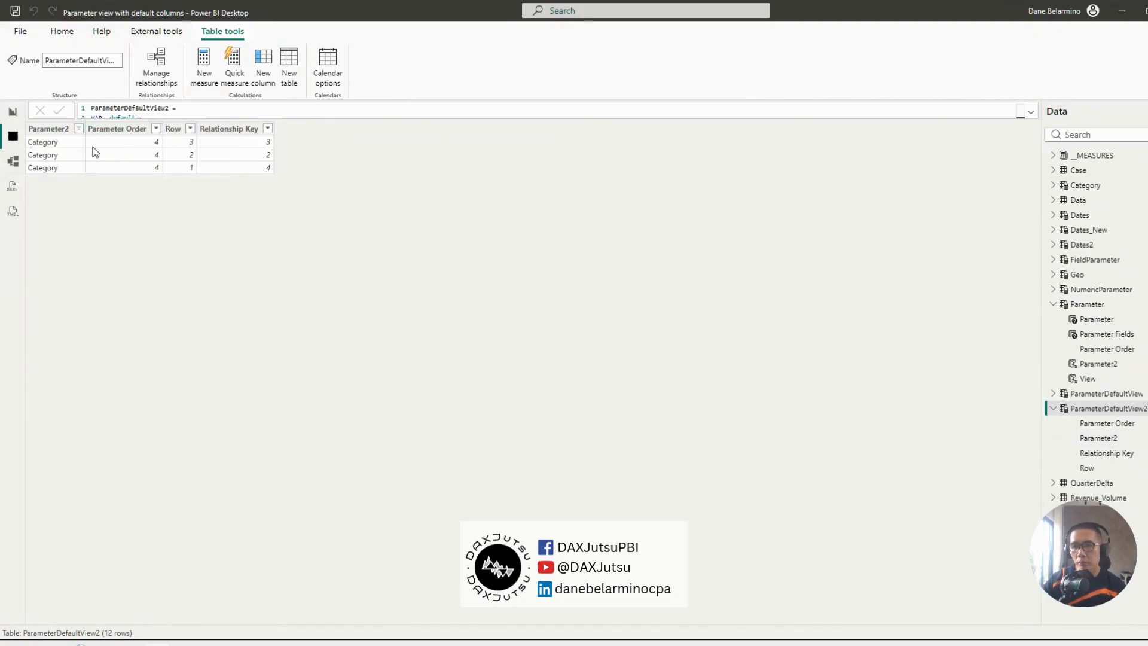
pyautogui.rightClick(51, 131)
pyautogui.click(130, 196)
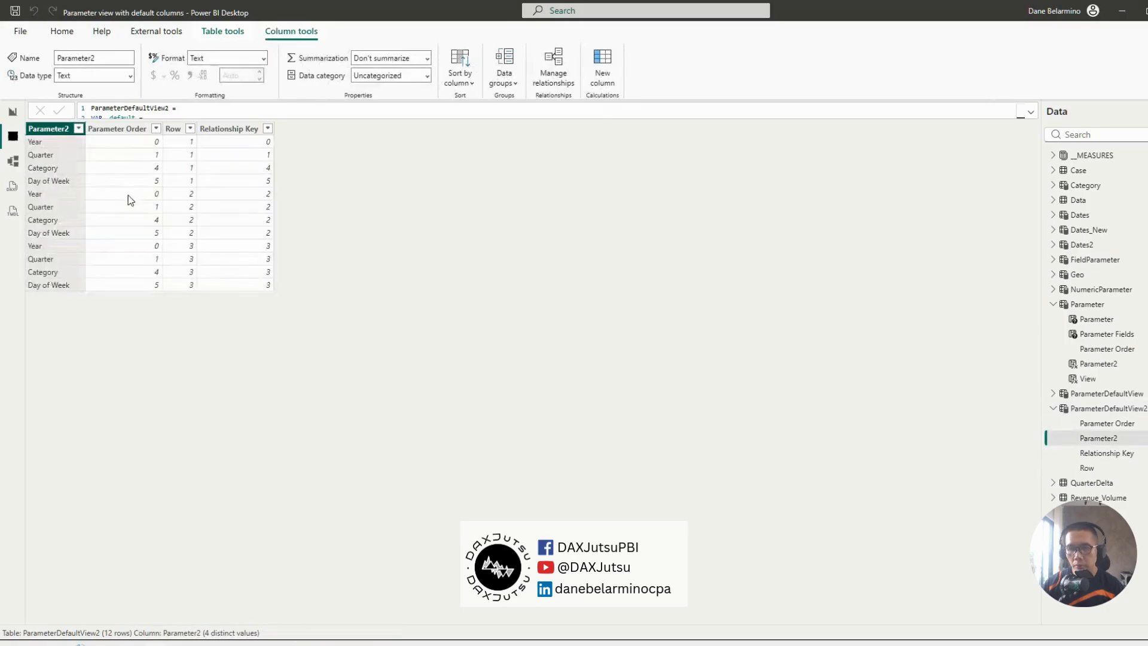
# Expand the full ParameterDefaultView2 formula and examine the INDEX expression and the _default variable with its Parameter Order column.
pyautogui.click(1030, 112)
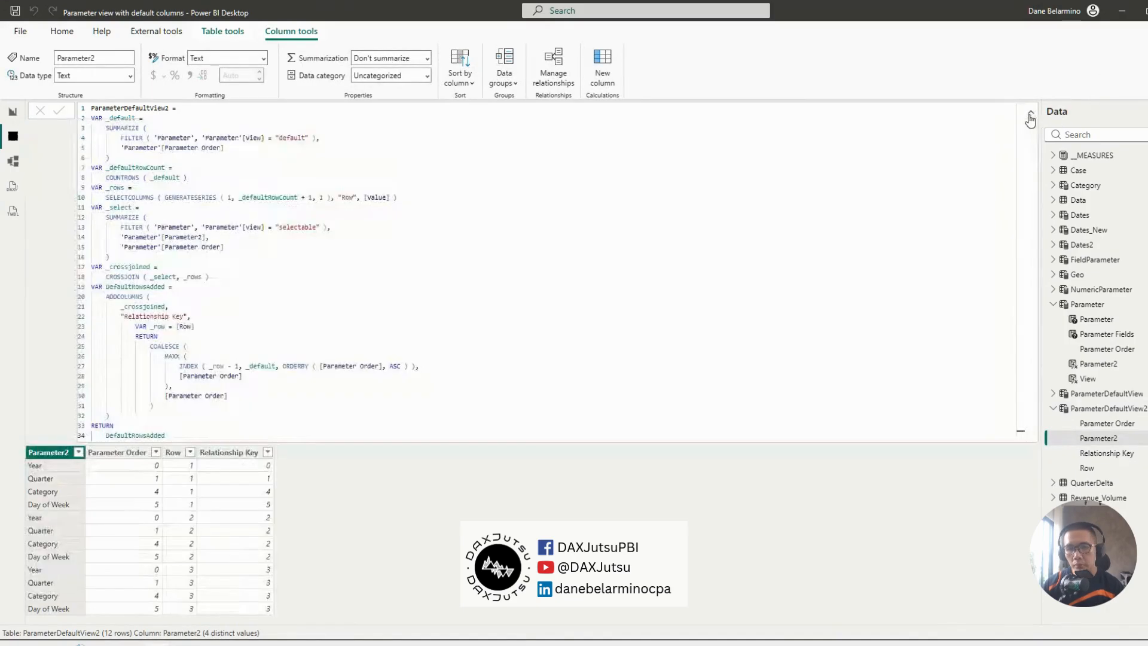
pyautogui.keyDown('ctrl'); pyautogui.scroll(3, 325, 264); pyautogui.keyUp('ctrl')
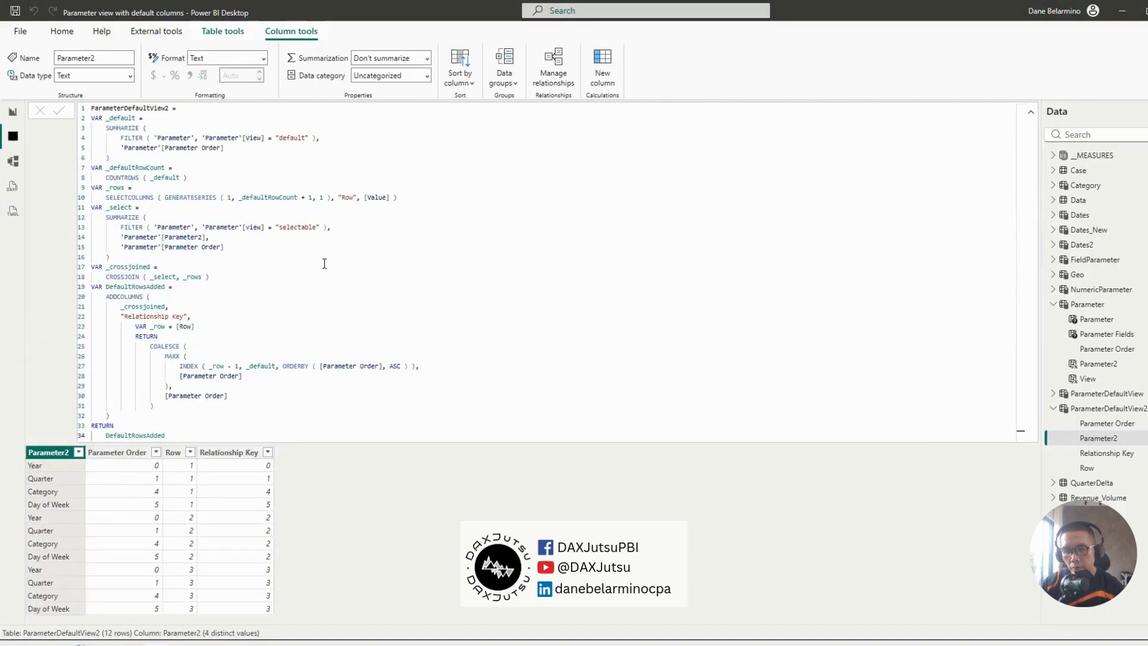
pyautogui.click(337, 296)
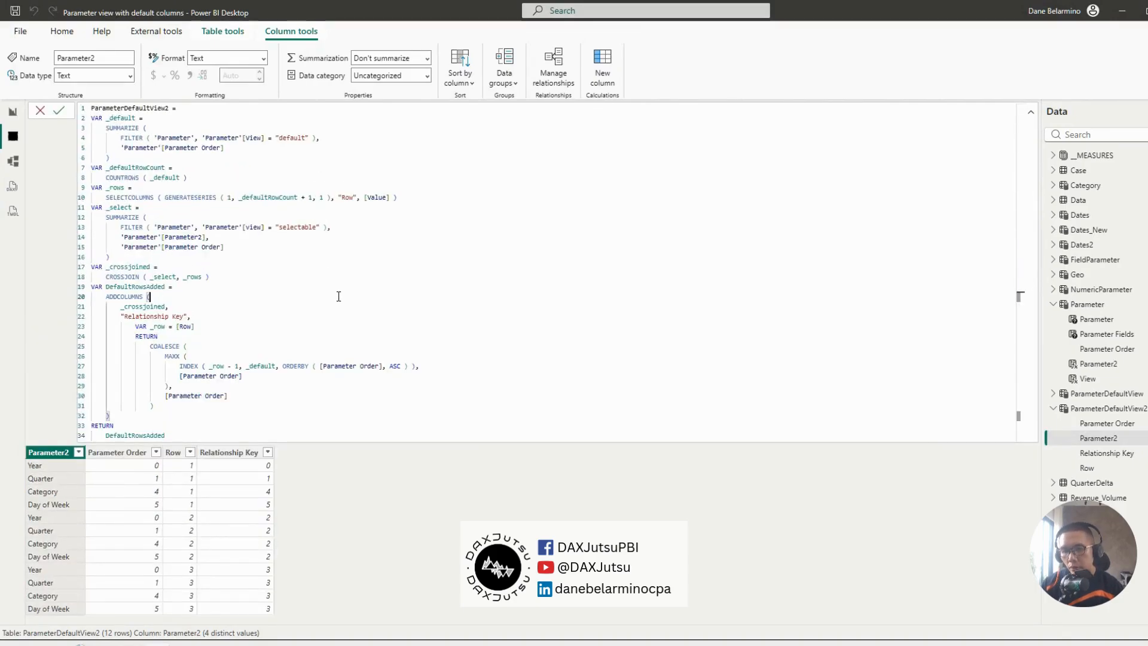
pyautogui.moveTo(172, 366); pyautogui.dragTo(240, 366)
pyautogui.click(240, 366)
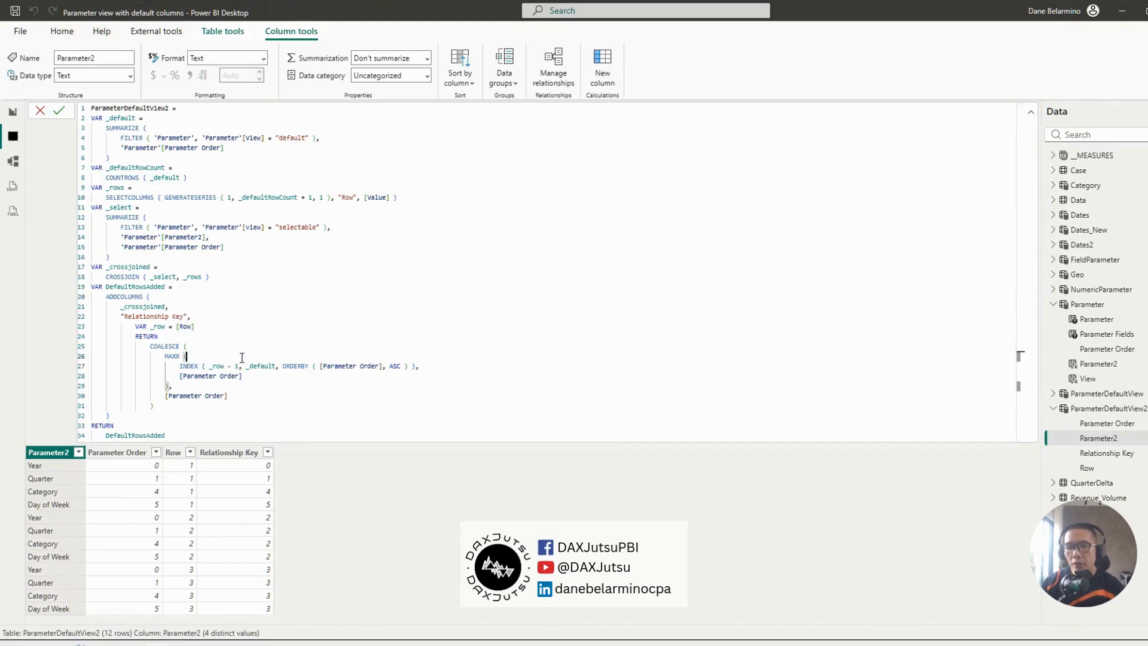
pyautogui.click(285, 289)
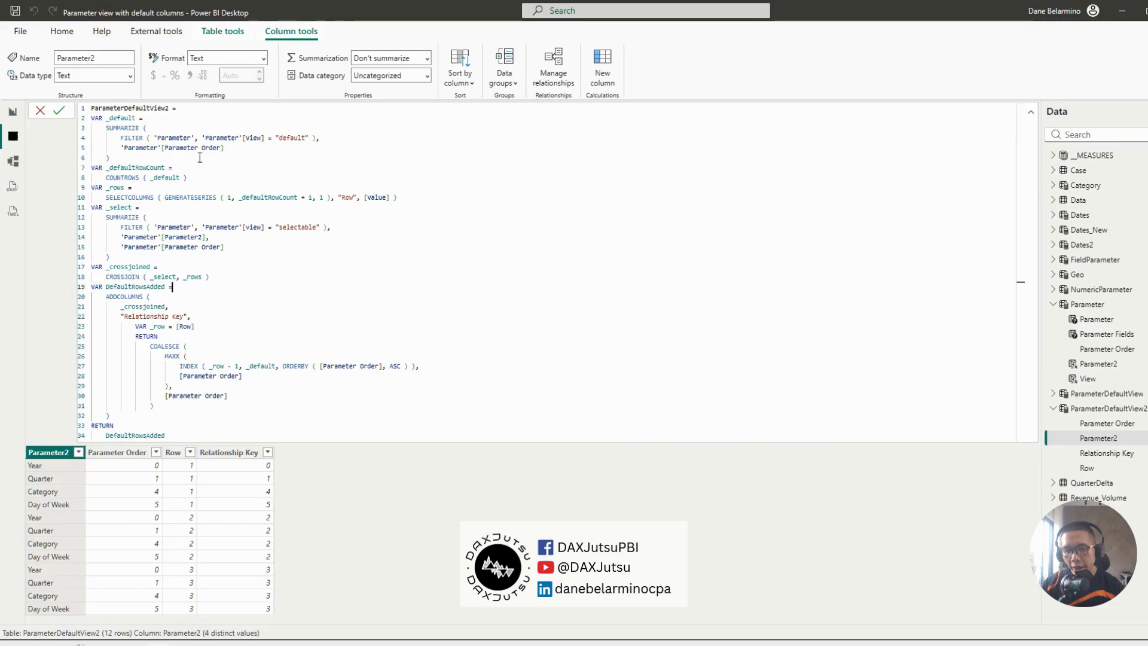
pyautogui.click(235, 146)
pyautogui.moveTo(235, 146); pyautogui.dragTo(96, 150)
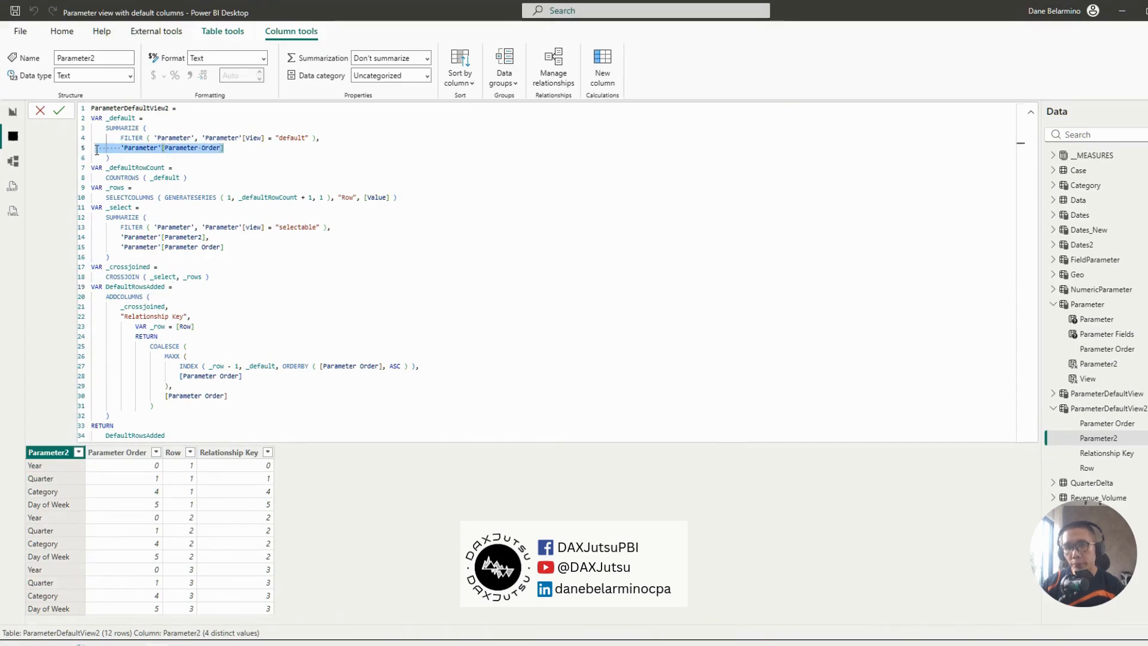
pyautogui.doubleClick(122, 118)
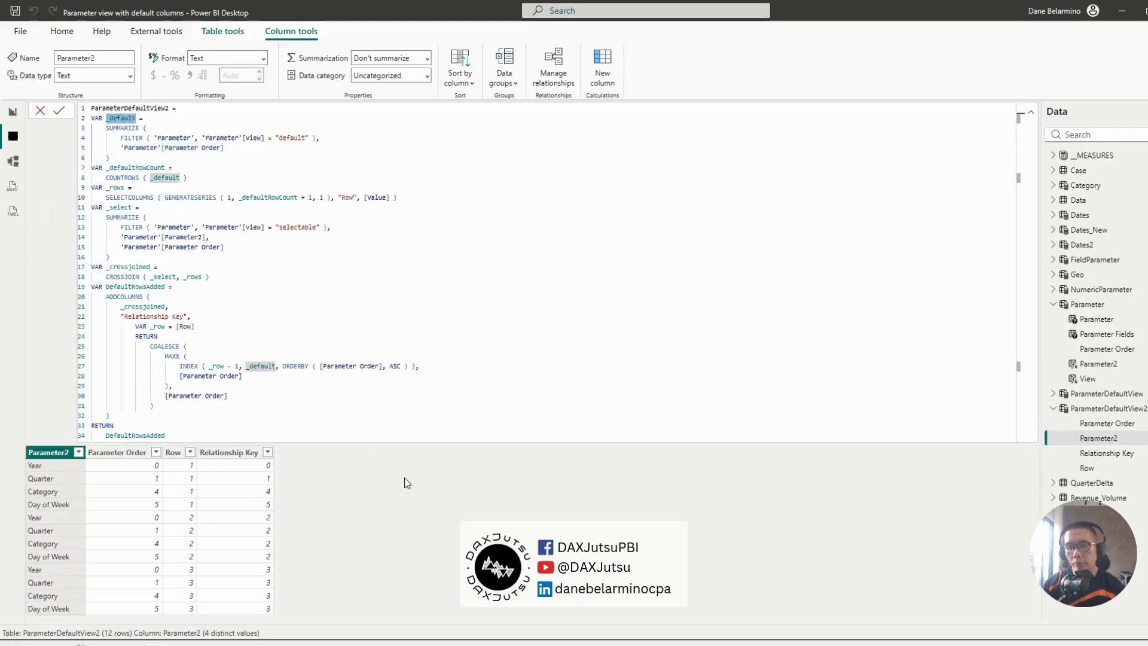
pyautogui.click(295, 326)
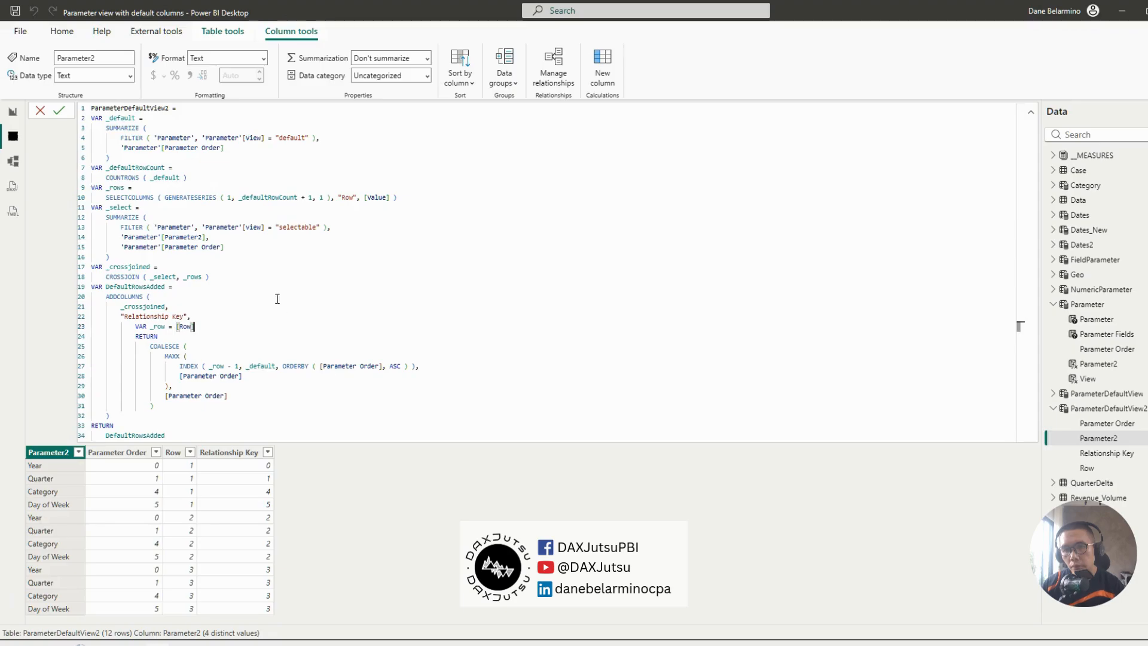
# Trace the _row - 1 argument of INDEX back to [Row] through the _rows and _crossjoined variables, enlarging the formula text.
pyautogui.doubleClick(217, 366)
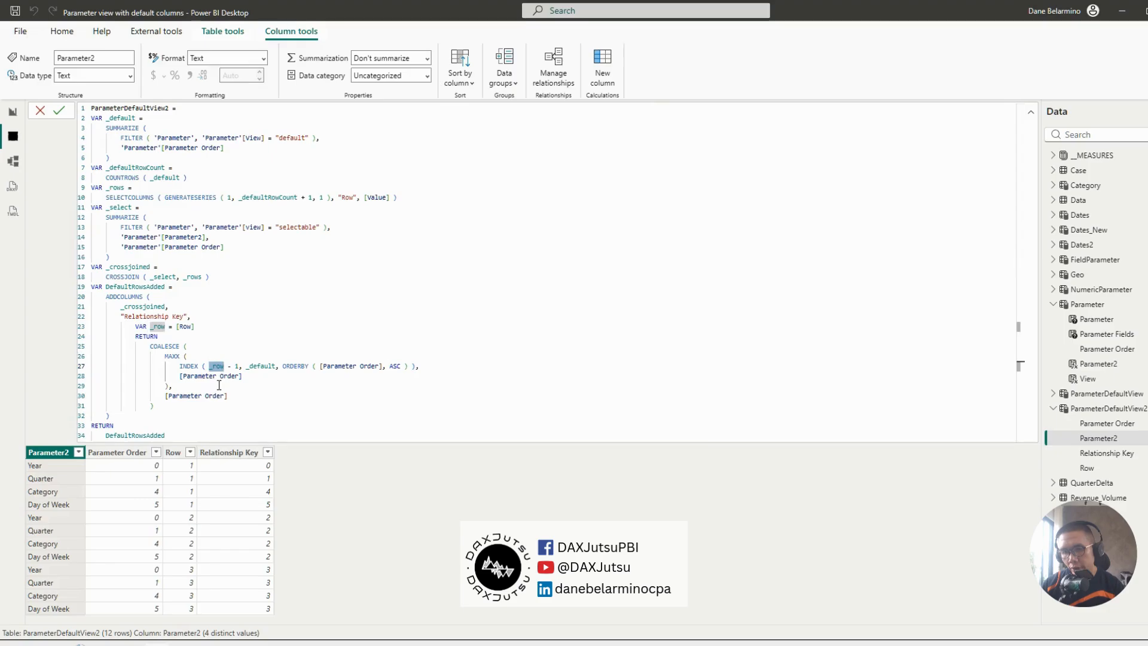
pyautogui.moveTo(230, 366); pyautogui.dragTo(242, 366)
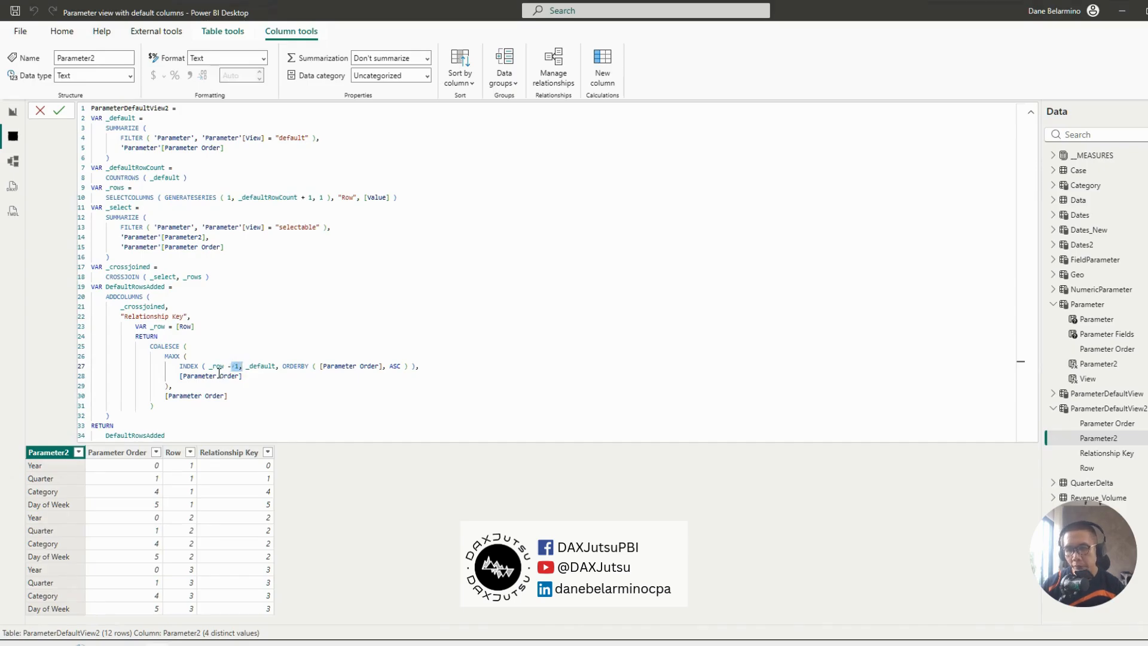
pyautogui.click(227, 366)
pyautogui.scroll(2, 232, 364)
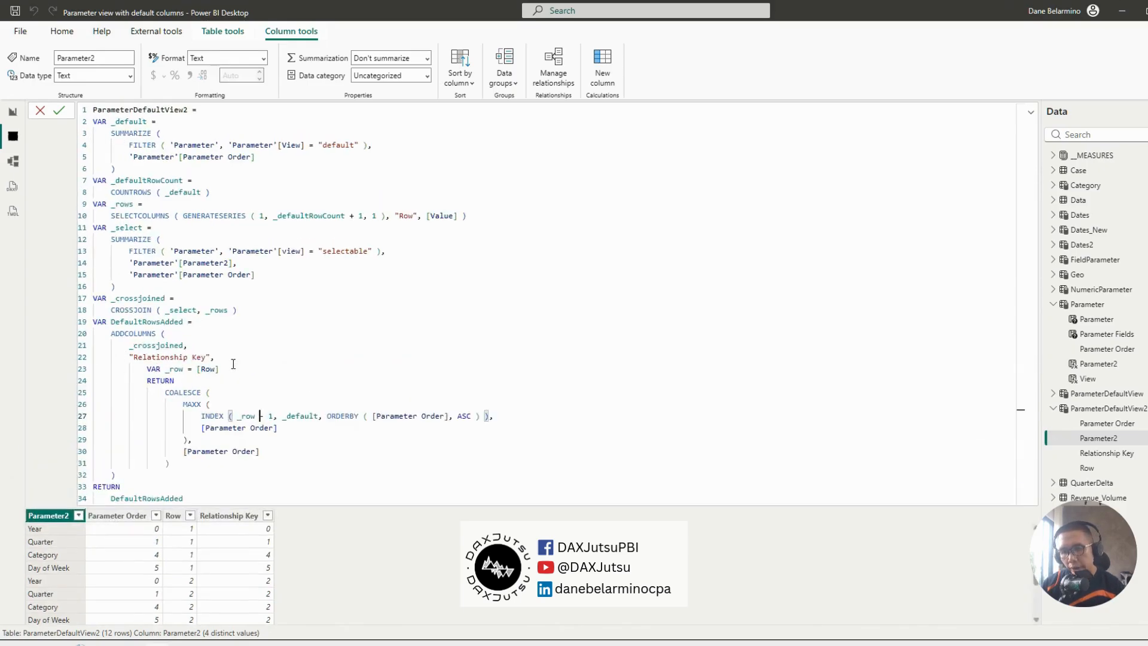
pyautogui.moveTo(198, 369); pyautogui.dragTo(227, 368)
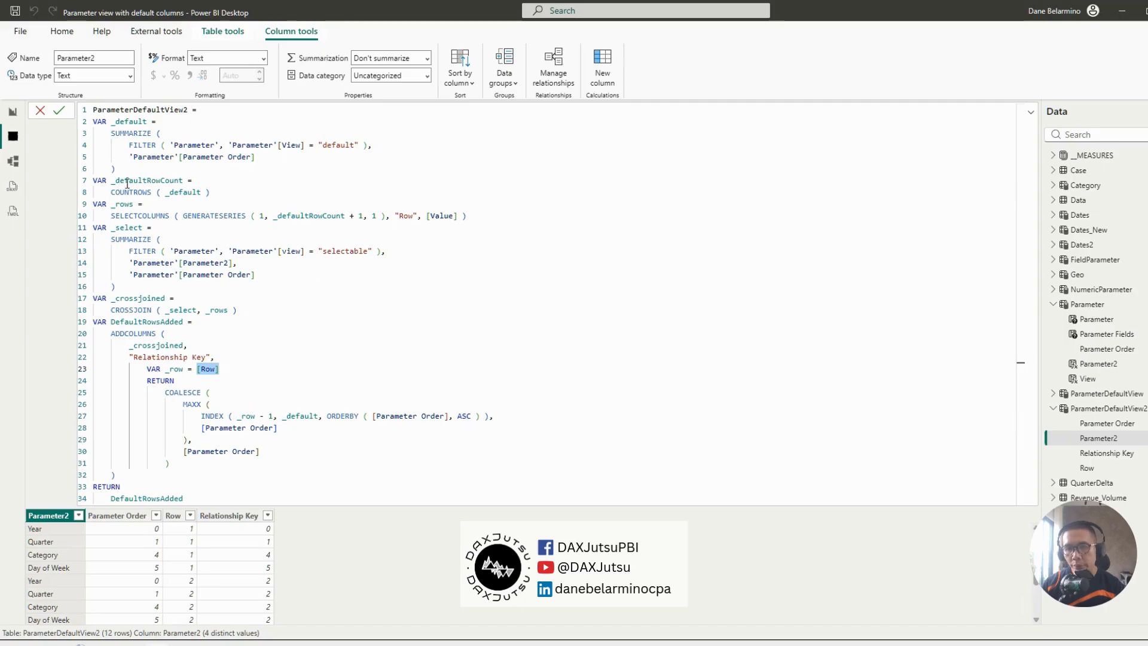
pyautogui.moveTo(467, 216); pyautogui.dragTo(92, 213)
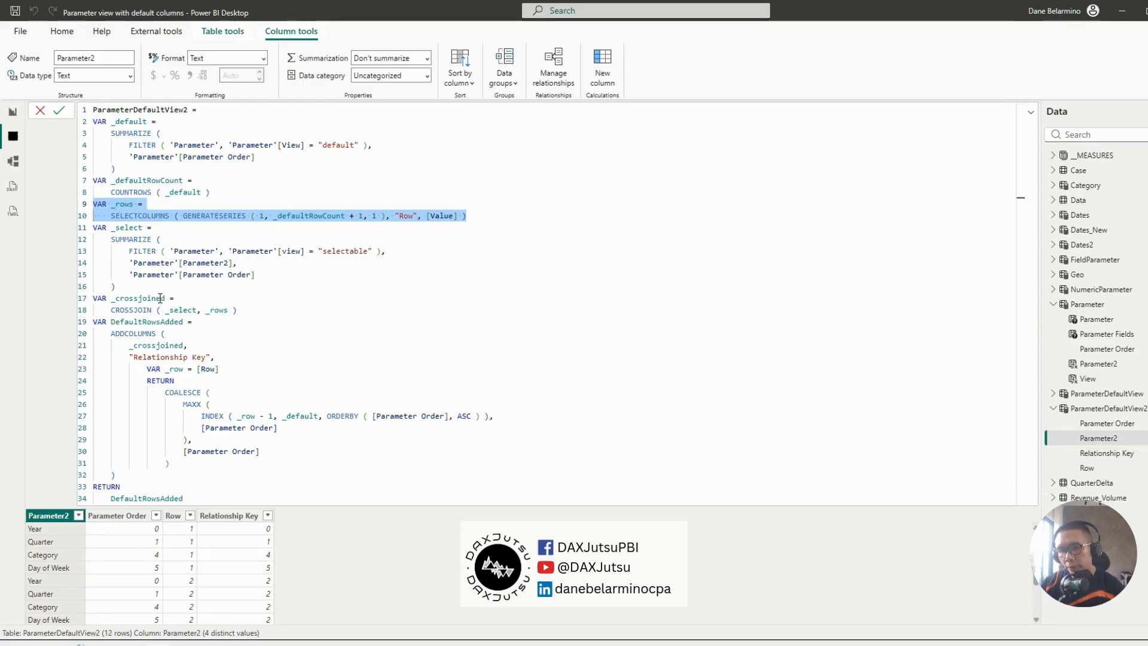
pyautogui.moveTo(238, 309); pyautogui.dragTo(93, 298)
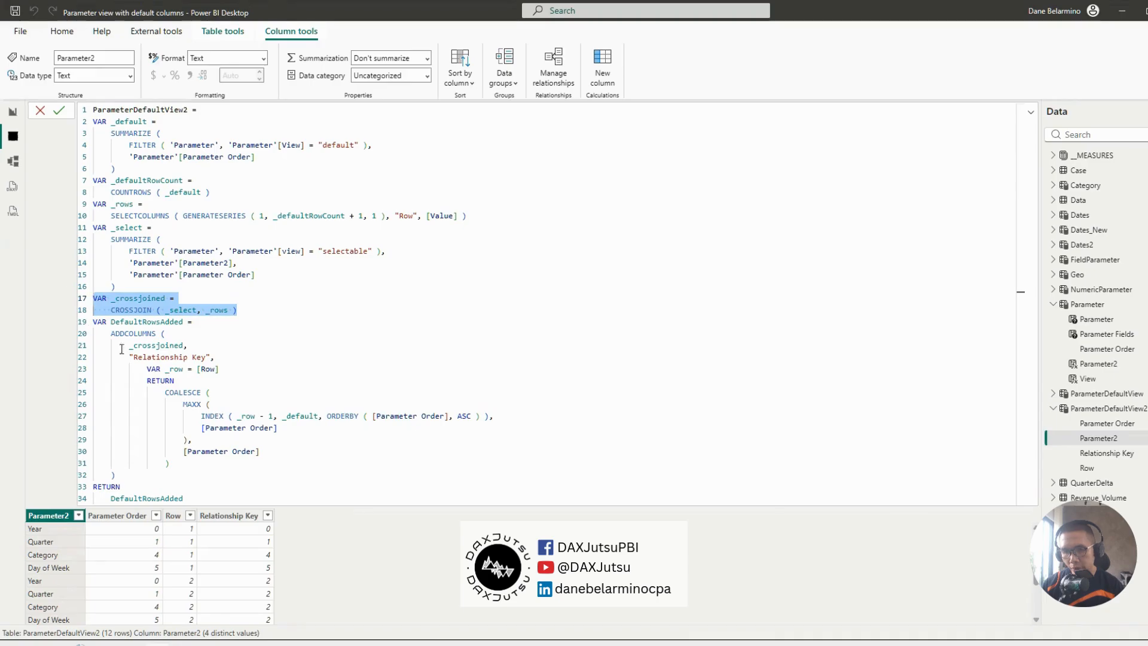
pyautogui.doubleClick(206, 369)
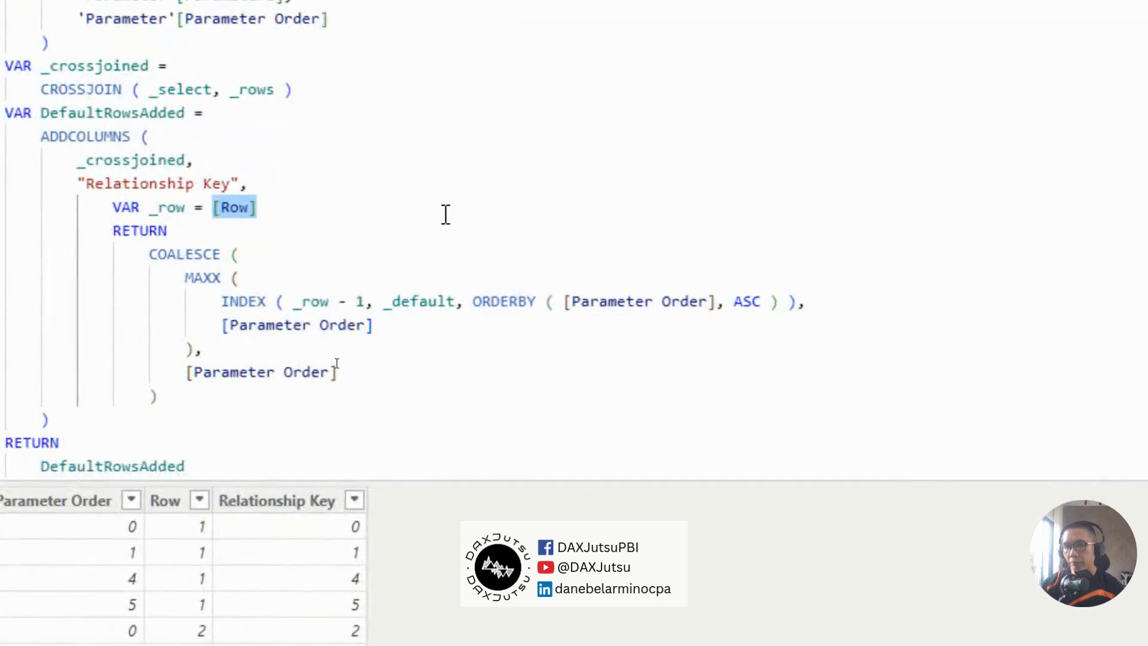
# Examine the MAXX expression inside COALESCE and its [Parameter Order] fallback.
pyautogui.click(780, 23)
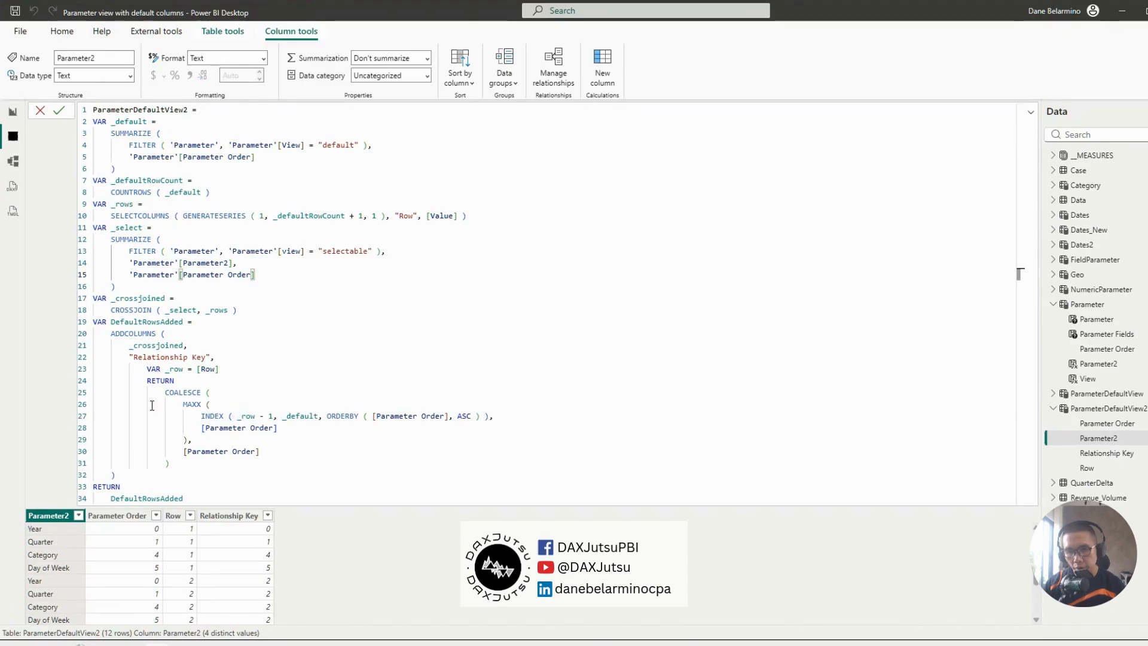
pyautogui.moveTo(184, 402); pyautogui.dragTo(188, 441)
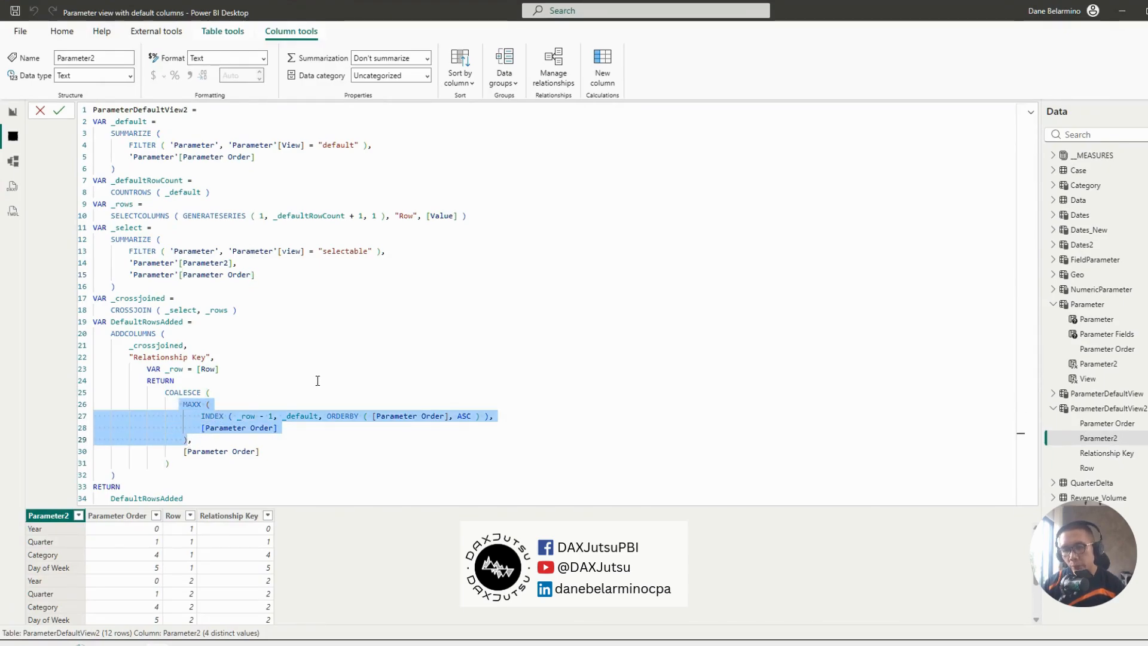
pyautogui.click(290, 462)
pyautogui.moveTo(197, 462); pyautogui.dragTo(265, 448)
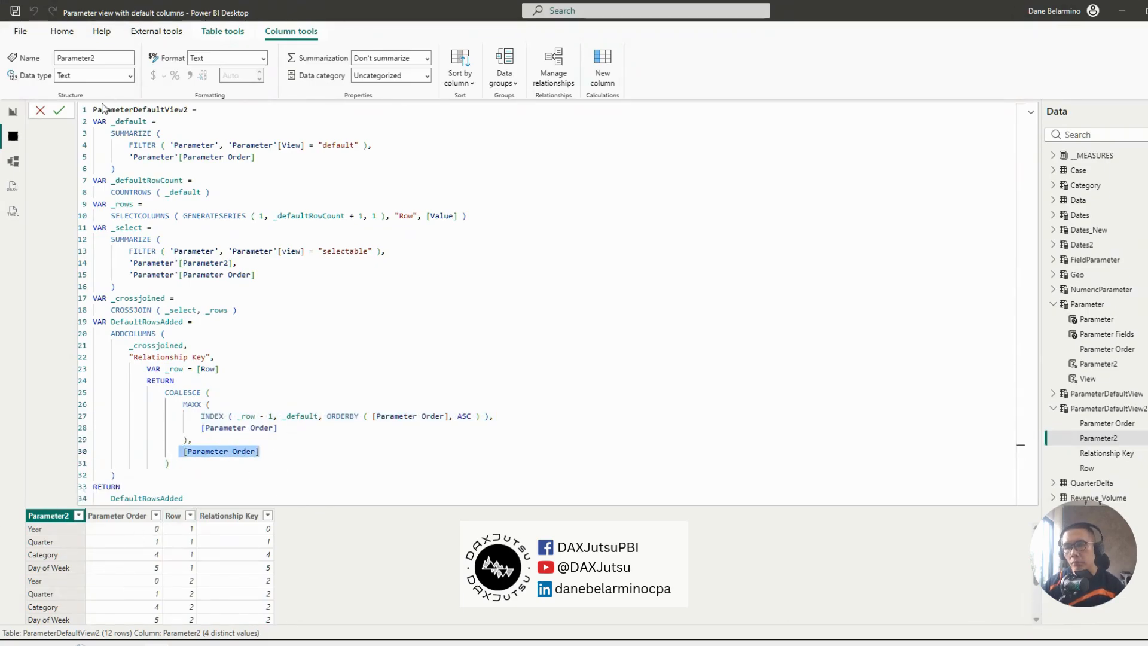
# In the model view, move the ParameterDefaultView table horizontally farther away from the Parameter table.
pyautogui.click(13, 161)
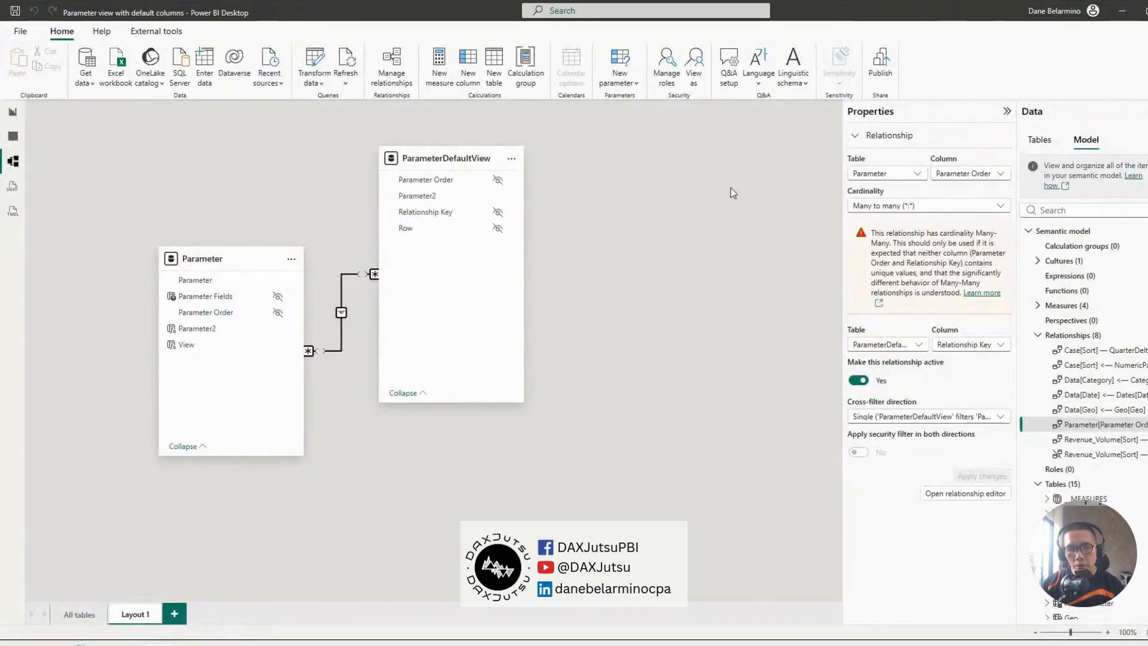
pyautogui.moveTo(454, 158); pyautogui.dragTo(538, 158)
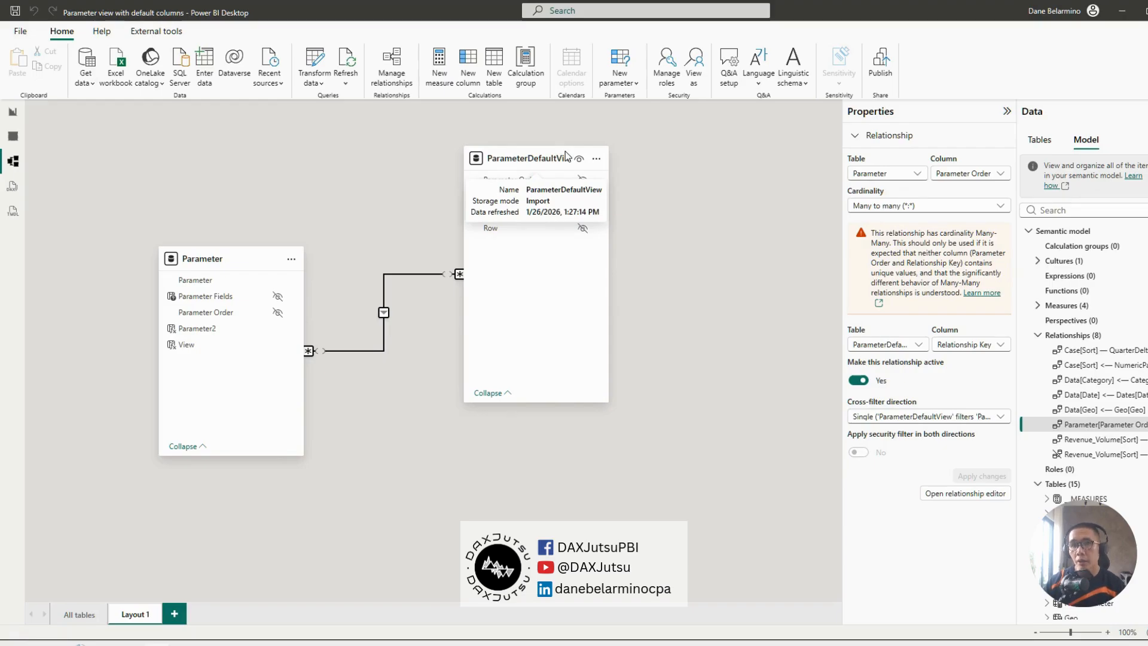
# On the report page, move the table visual farther from the slicer and switch the Parameter2 slicer through Year, Quarter, Category and Day of Week.
pyautogui.click(10, 113)
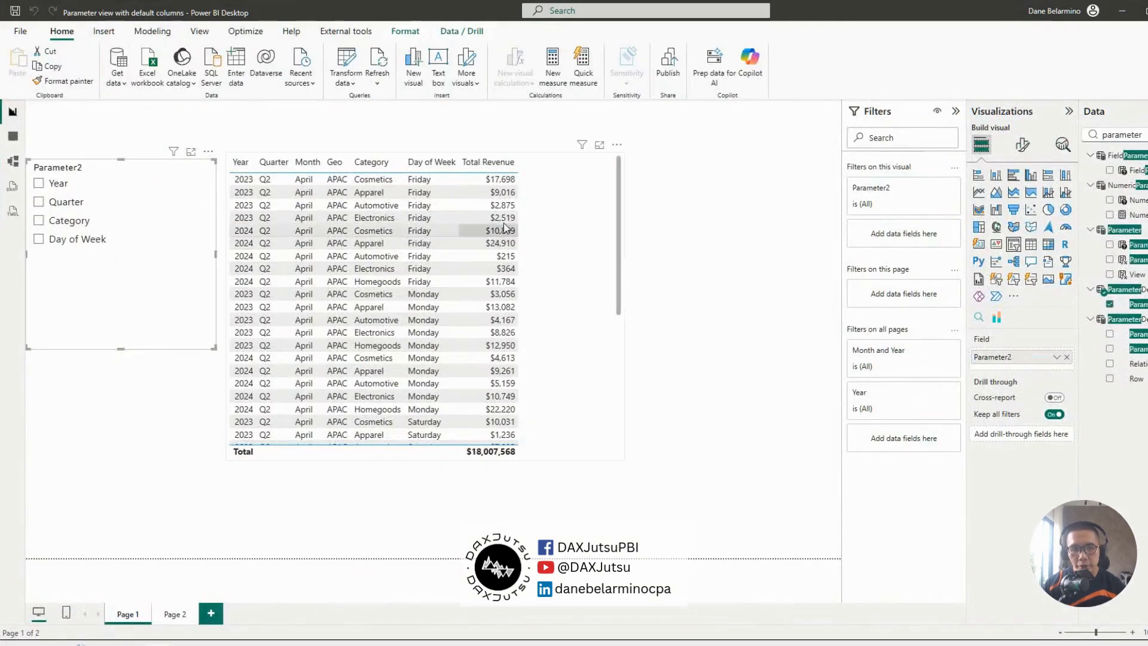
pyautogui.moveTo(602, 286); pyautogui.dragTo(666, 278)
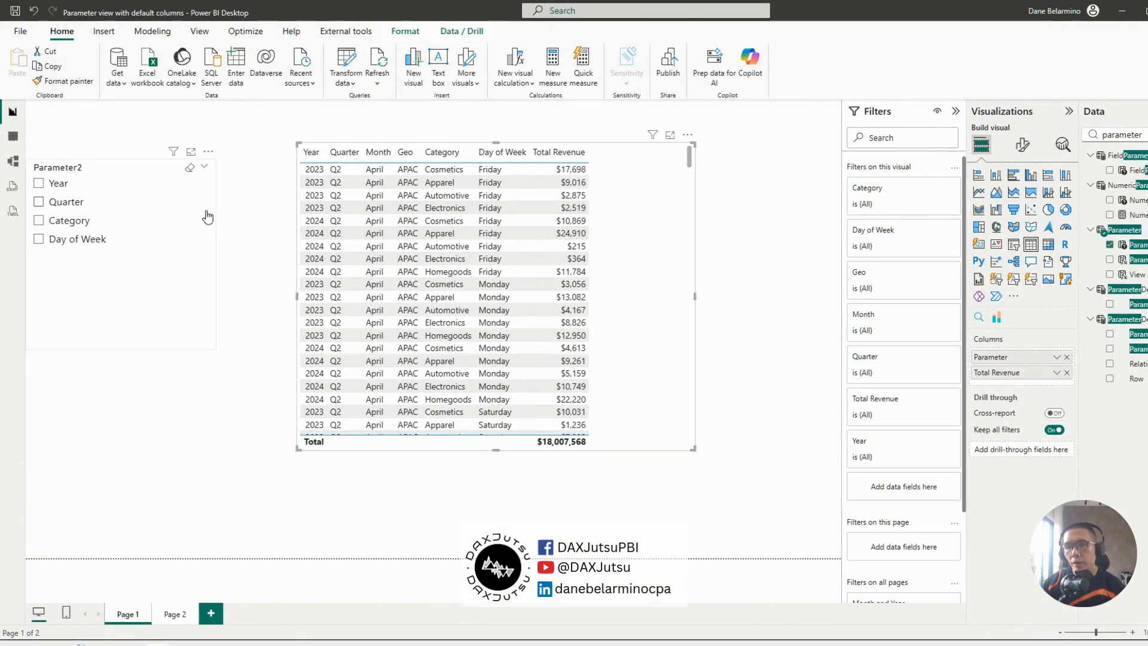
pyautogui.click(63, 188)
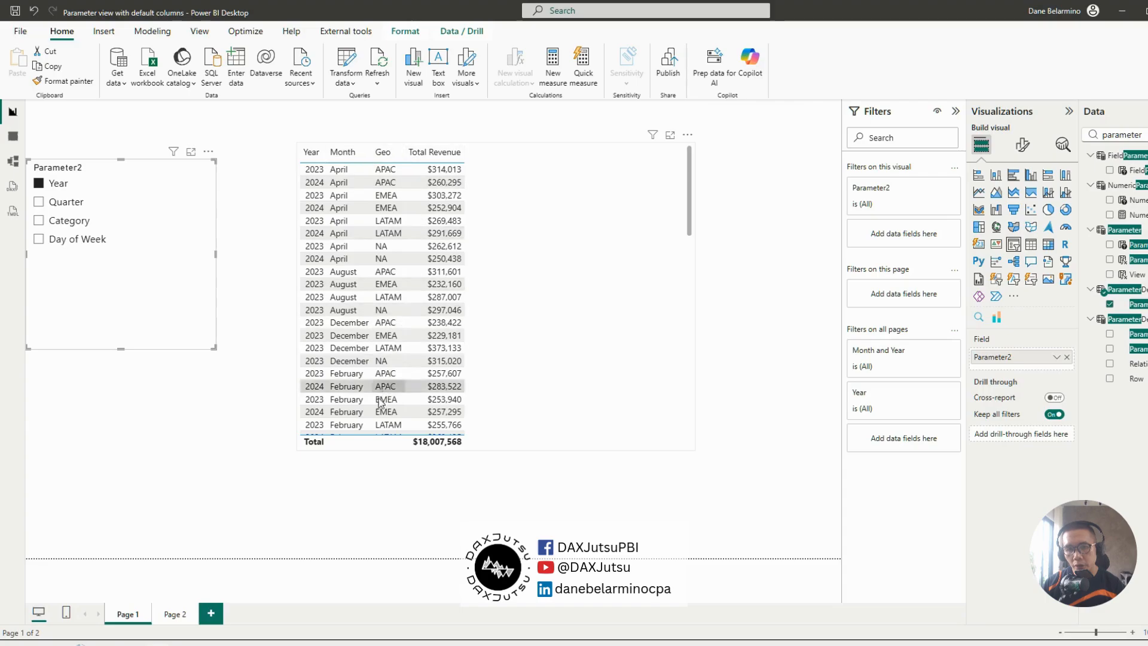
pyautogui.click(39, 206)
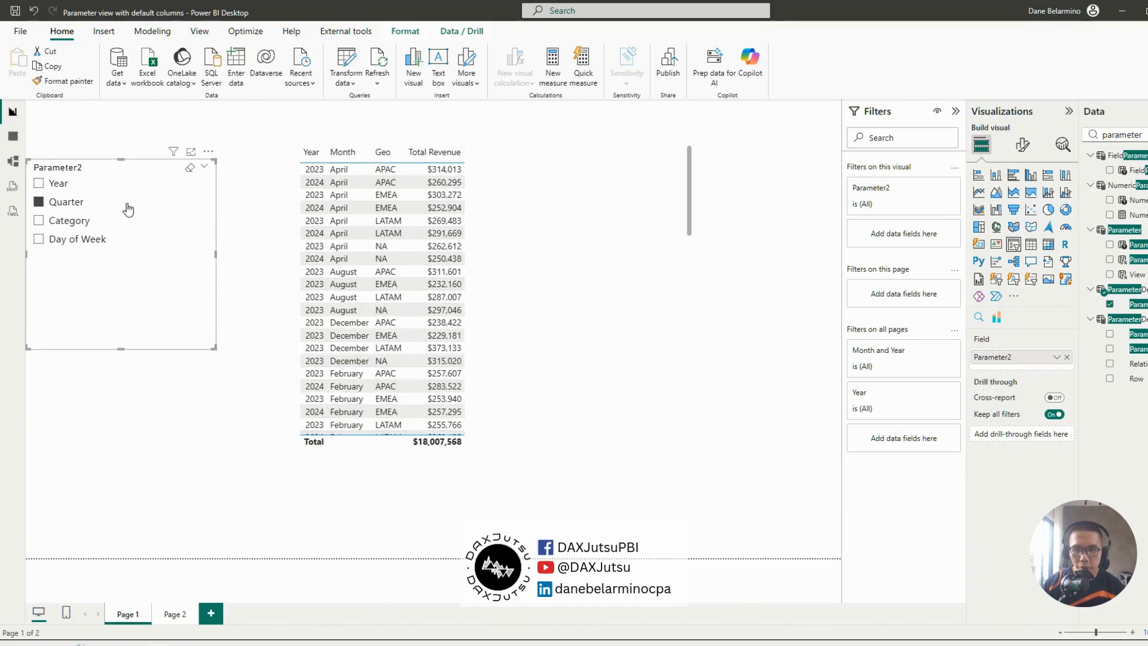
pyautogui.click(80, 229)
pyautogui.click(91, 243)
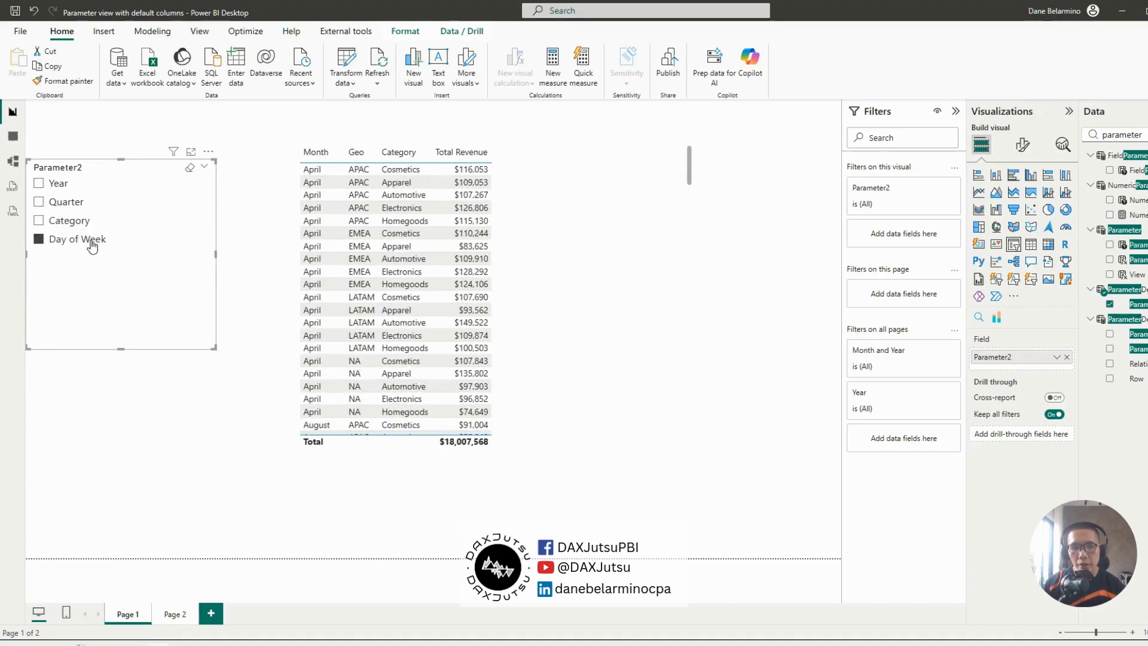